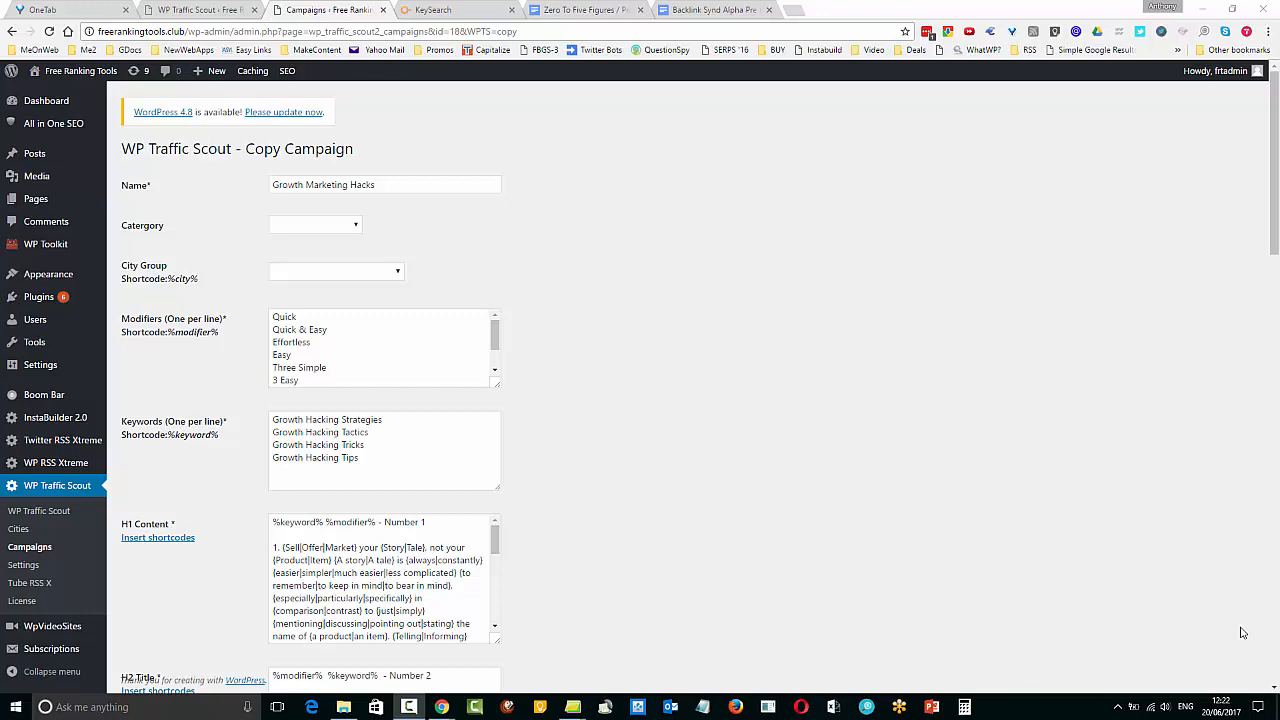
scroll(666, 300, "down", 2)
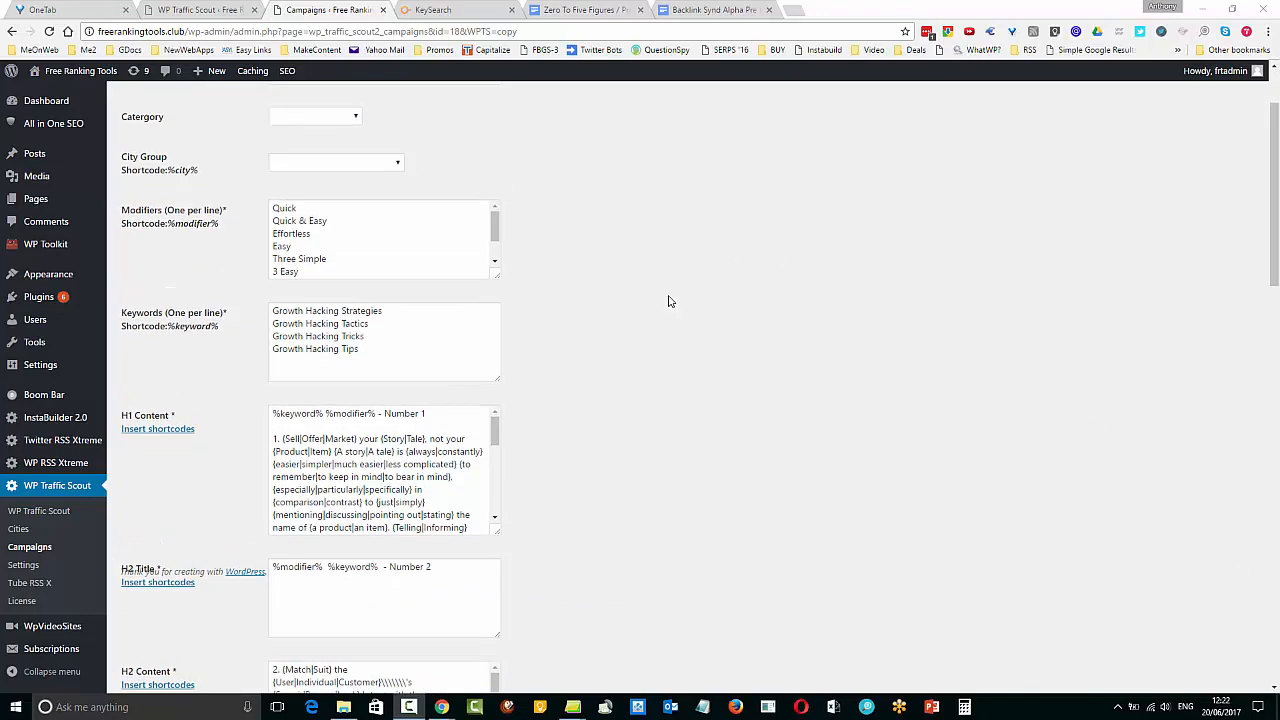
scroll(669, 301, "up", 2)
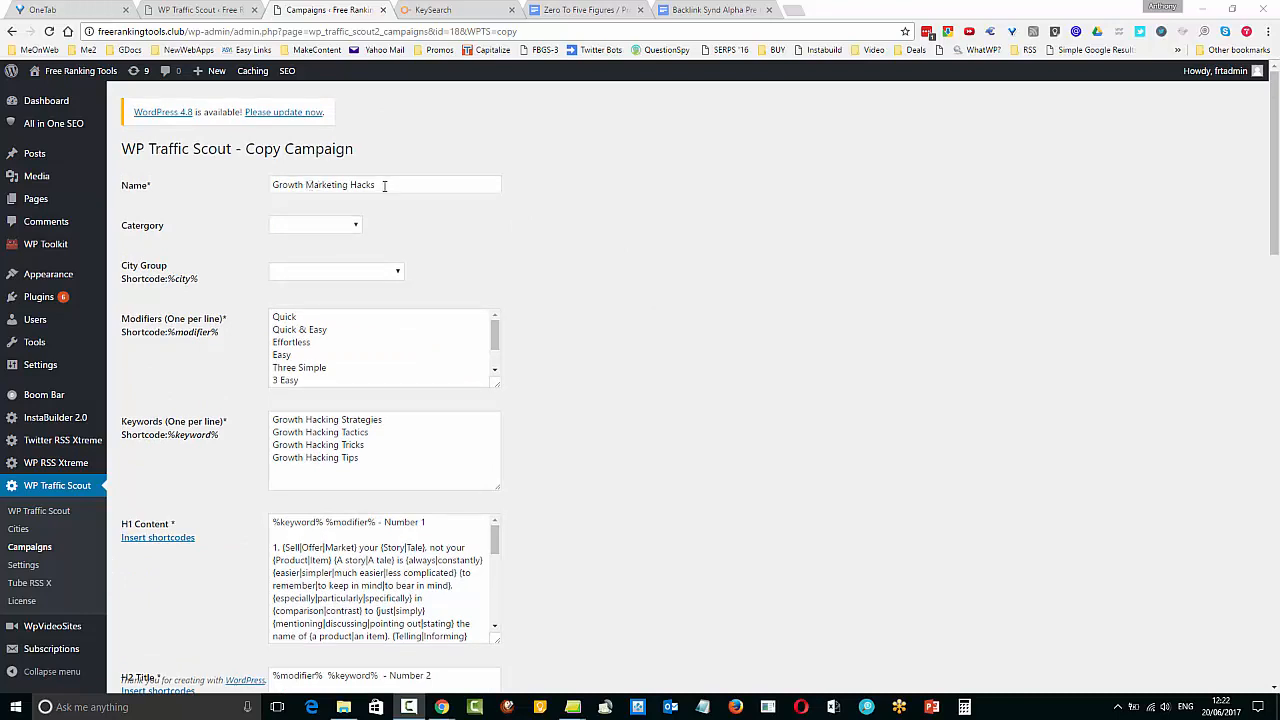
left_click(348, 184)
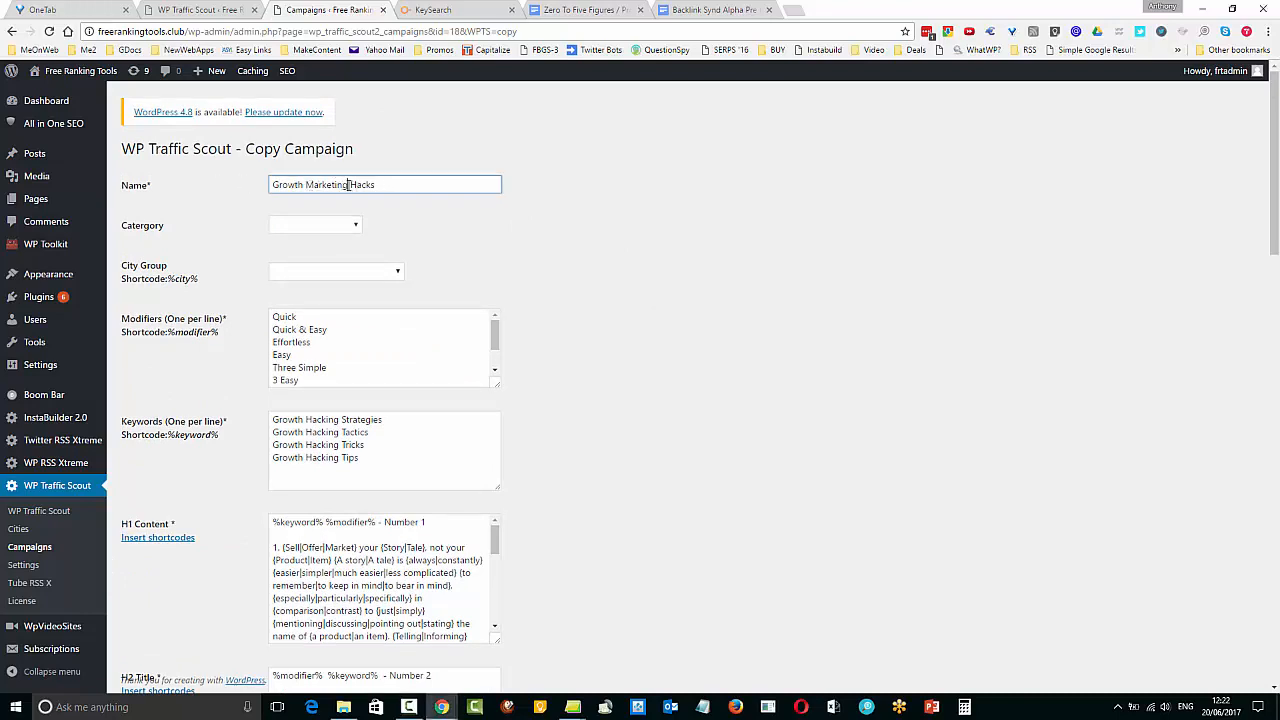
left_click_drag(348, 184, 418, 190)
left_click(424, 185)
left_click_drag(273, 185, 365, 199)
left_click(666, 275)
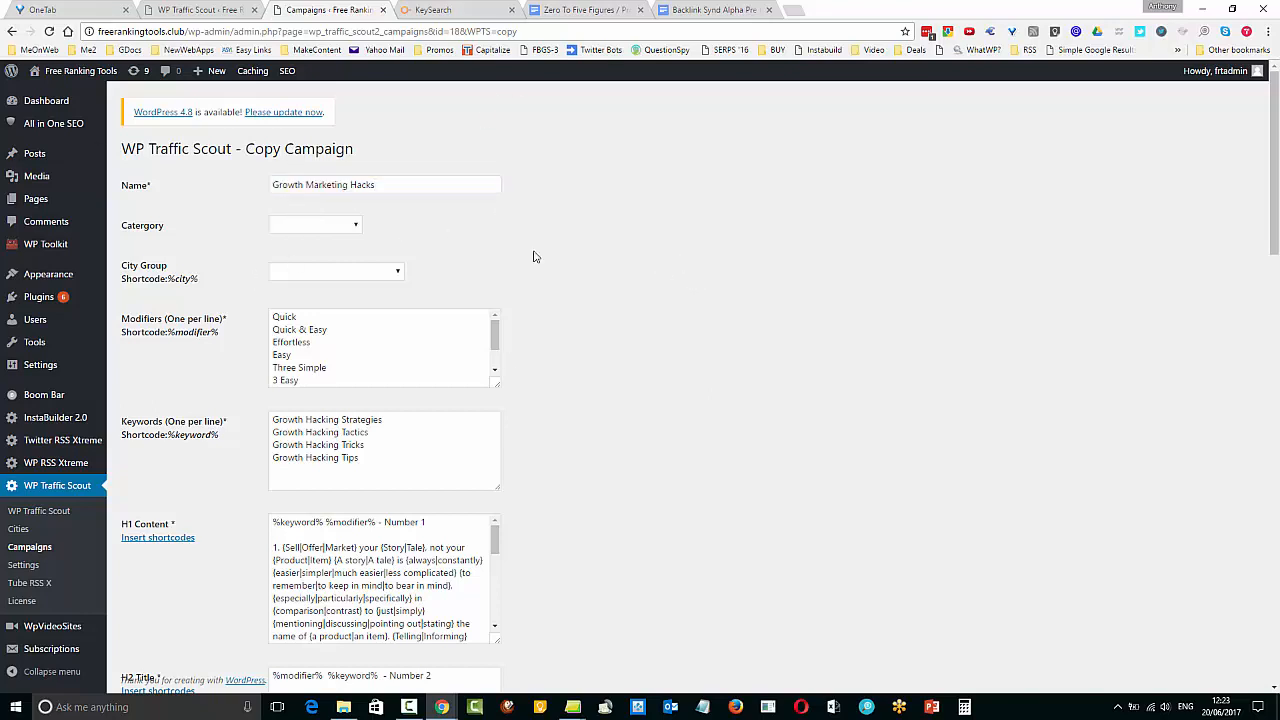
Set the copied Growth Marketing Hacks campaign's category to Marketing Hacks
left_click(354, 227)
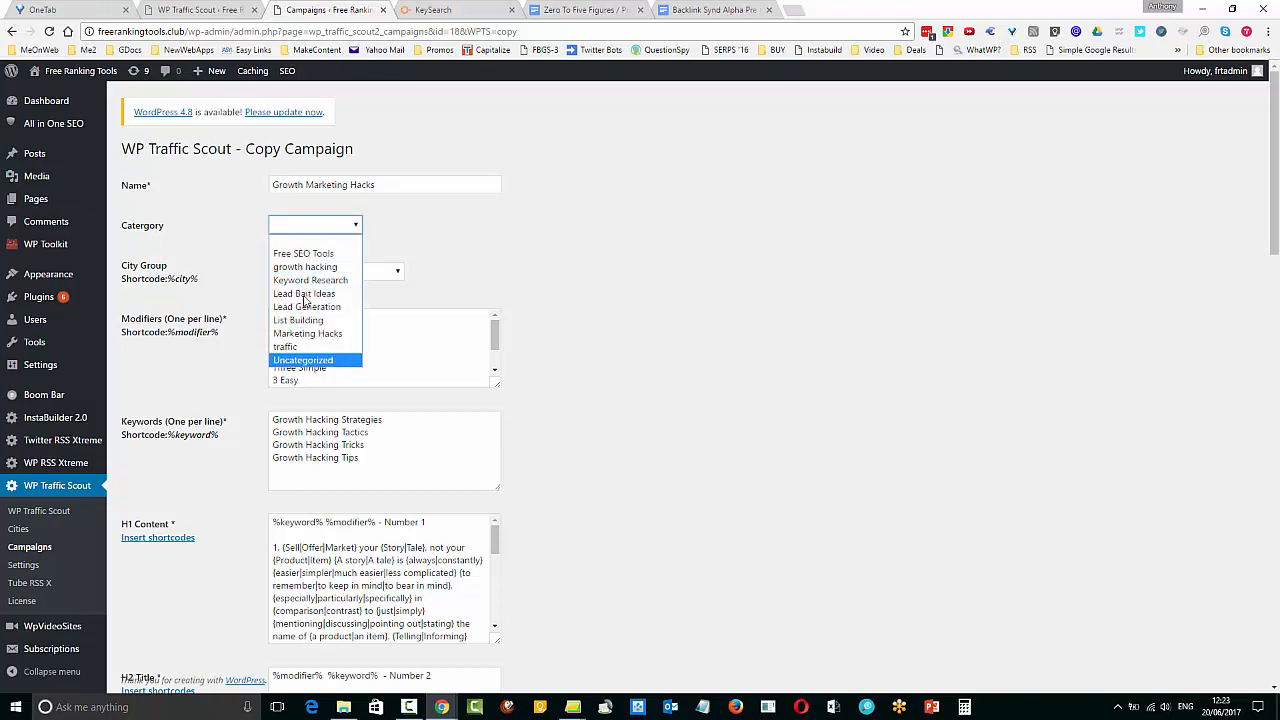
left_click(311, 334)
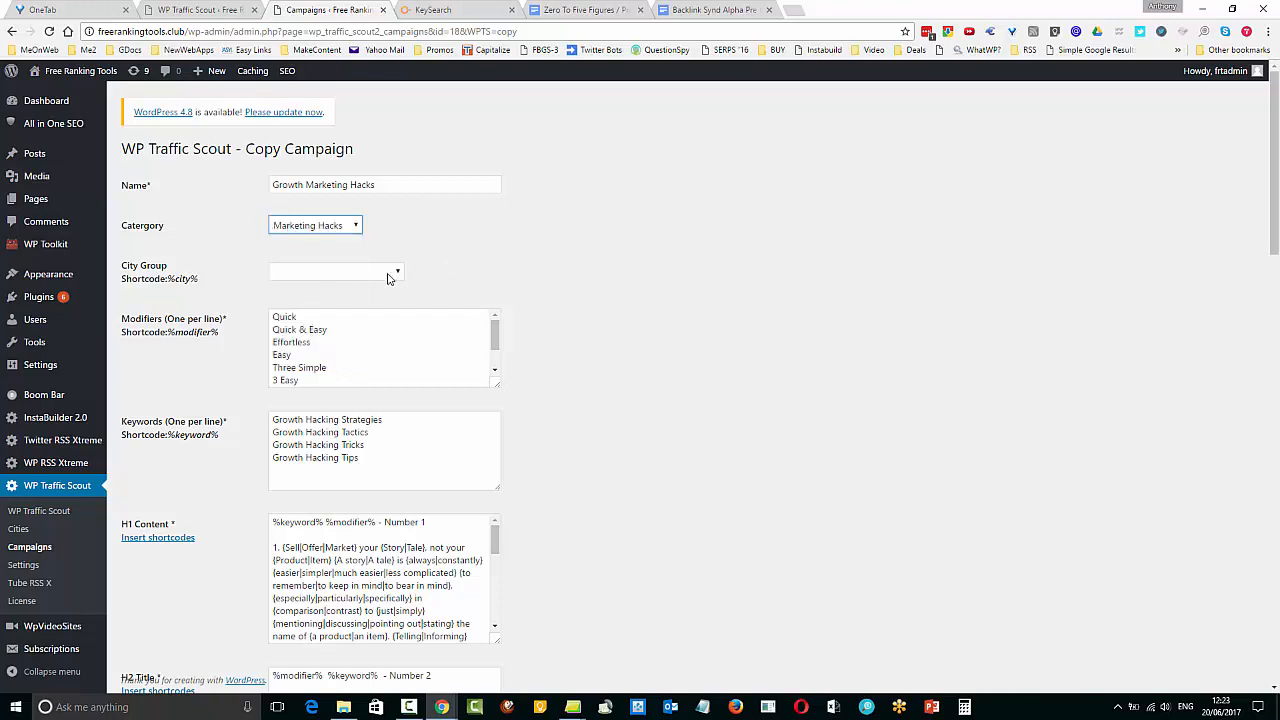
Examine the plugin's city groups and the phrases inside one of them in a separate browser tab, and close that tab
right_click(20, 530)
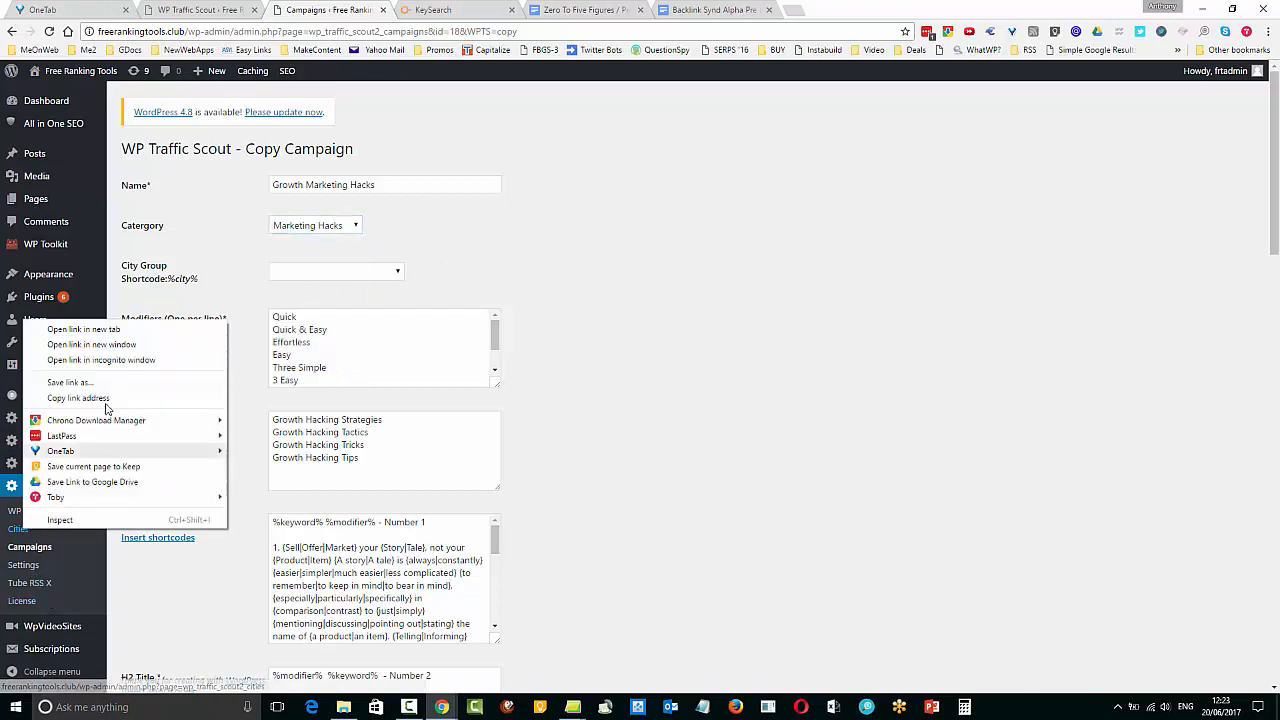
left_click(100, 329)
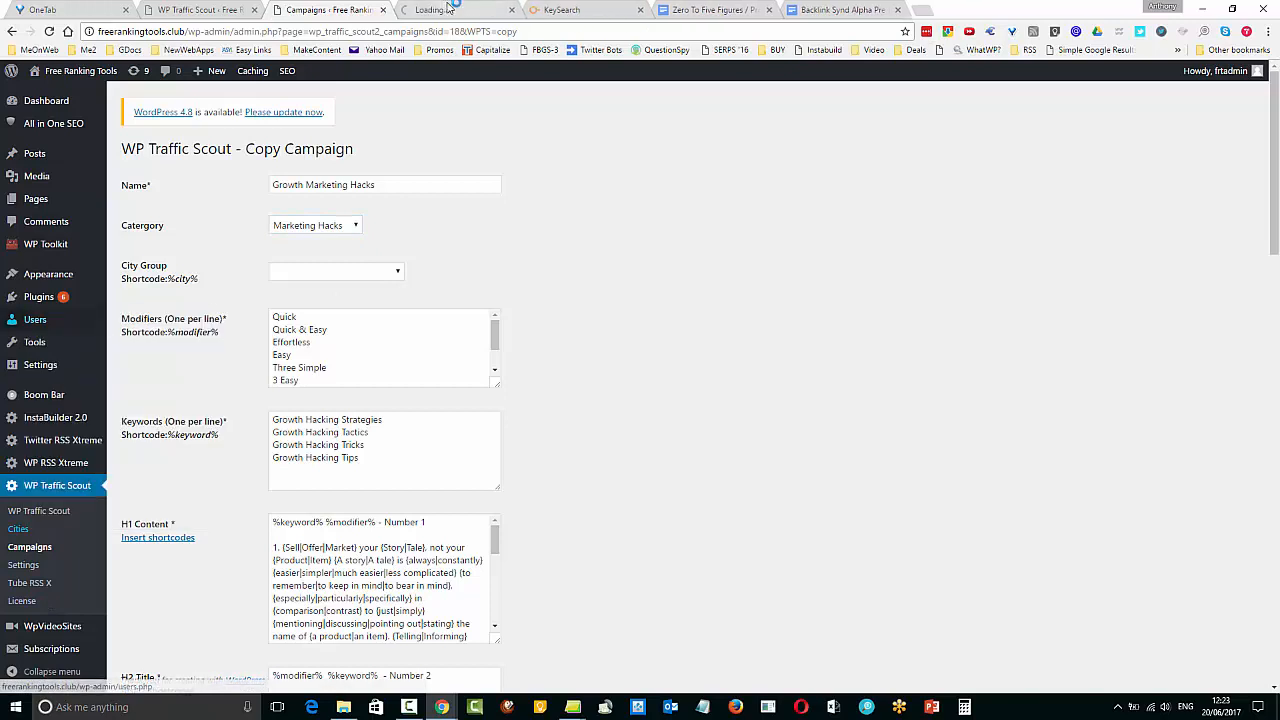
left_click(448, 9)
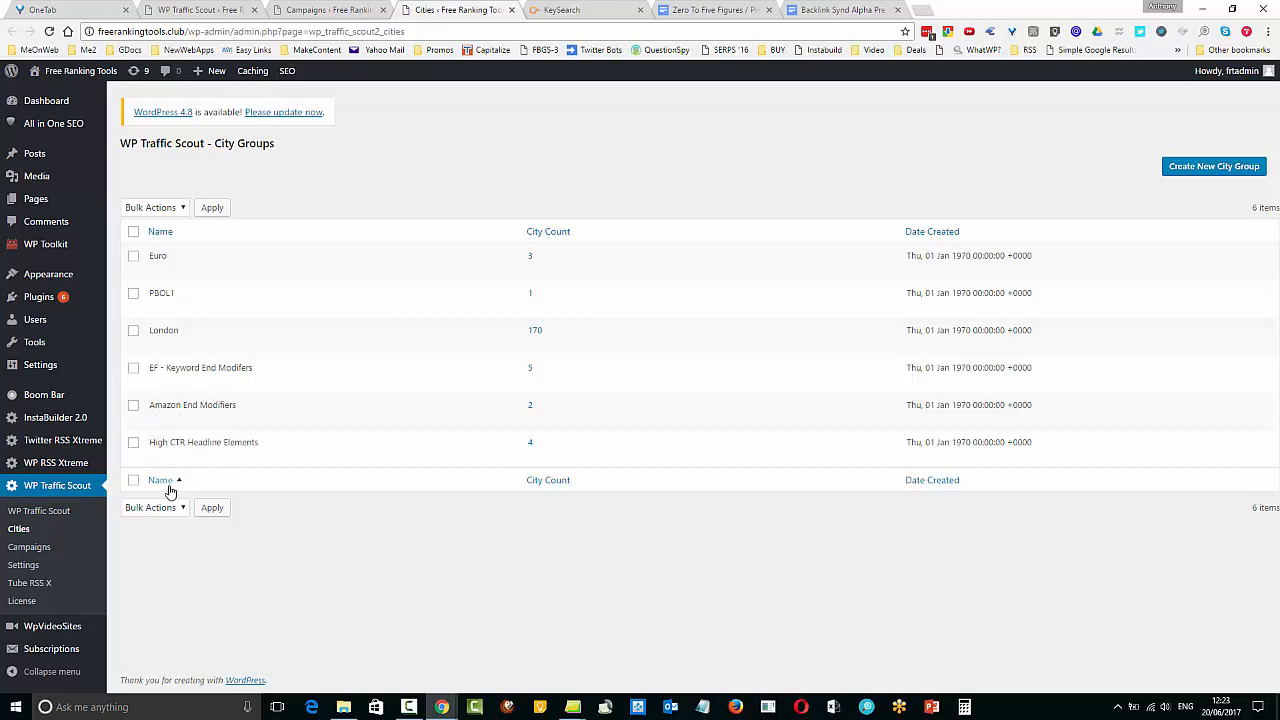
left_click(170, 456)
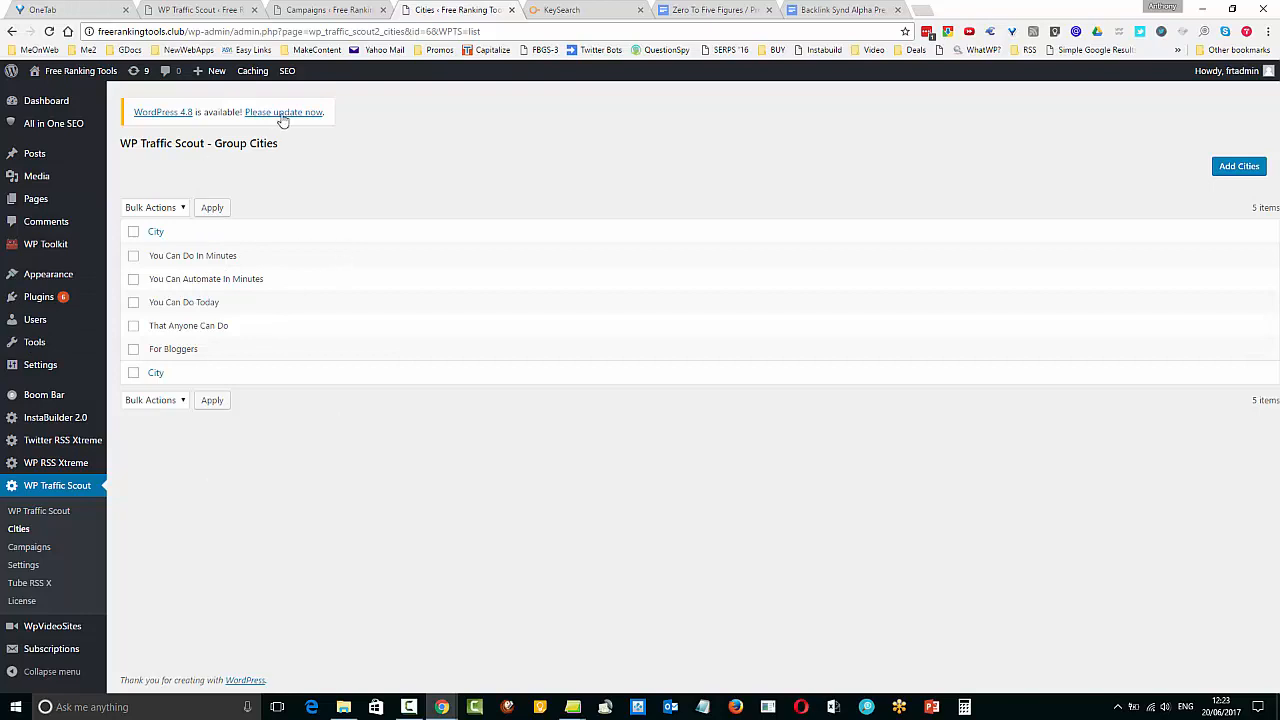
left_click(511, 10)
Set the copied campaign's city group to High CTR Headline Elements
left_click(395, 273)
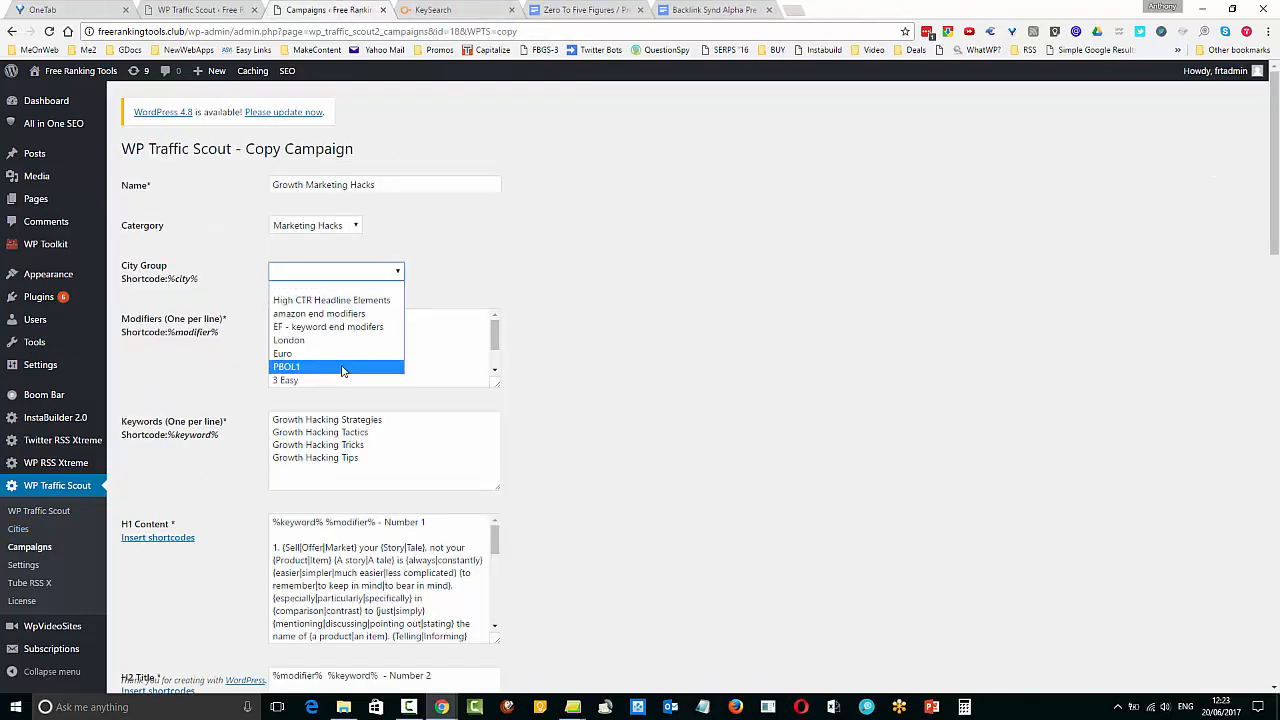
left_click(349, 302)
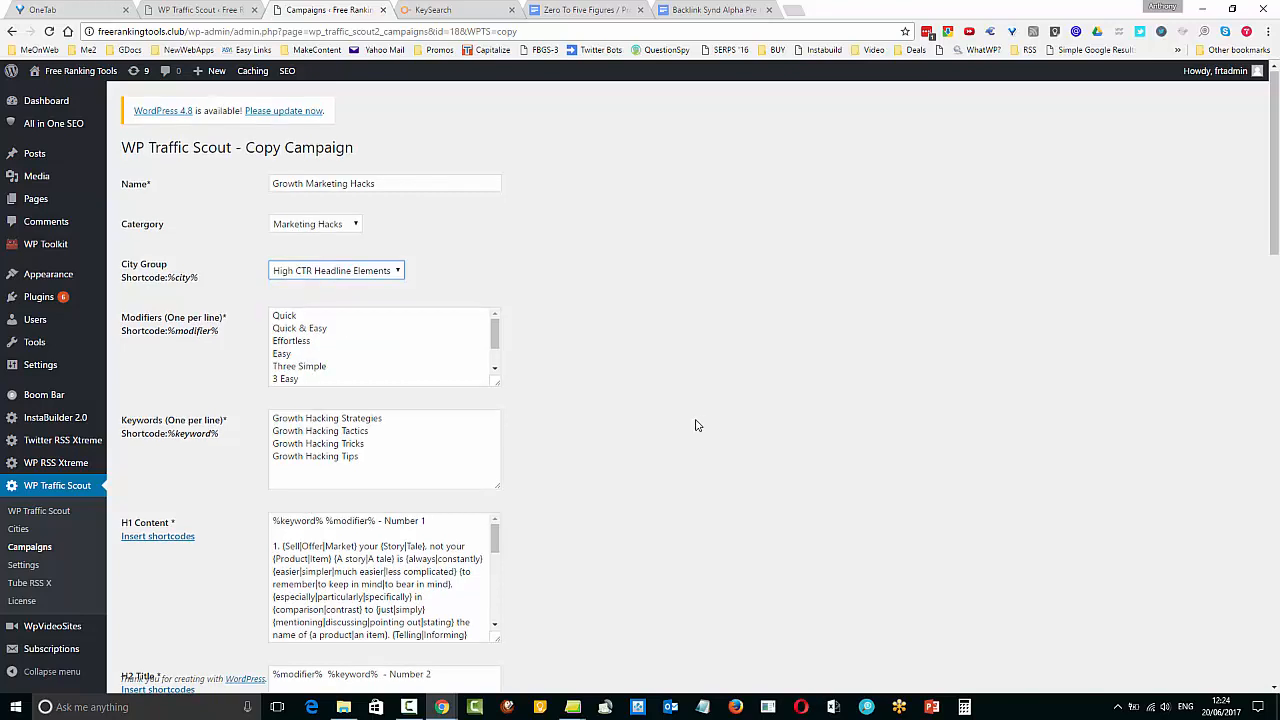
Examine the copied campaign's modifiers, keywords and spun H1 content with its shortcodes
scroll(697, 425, "down", 1)
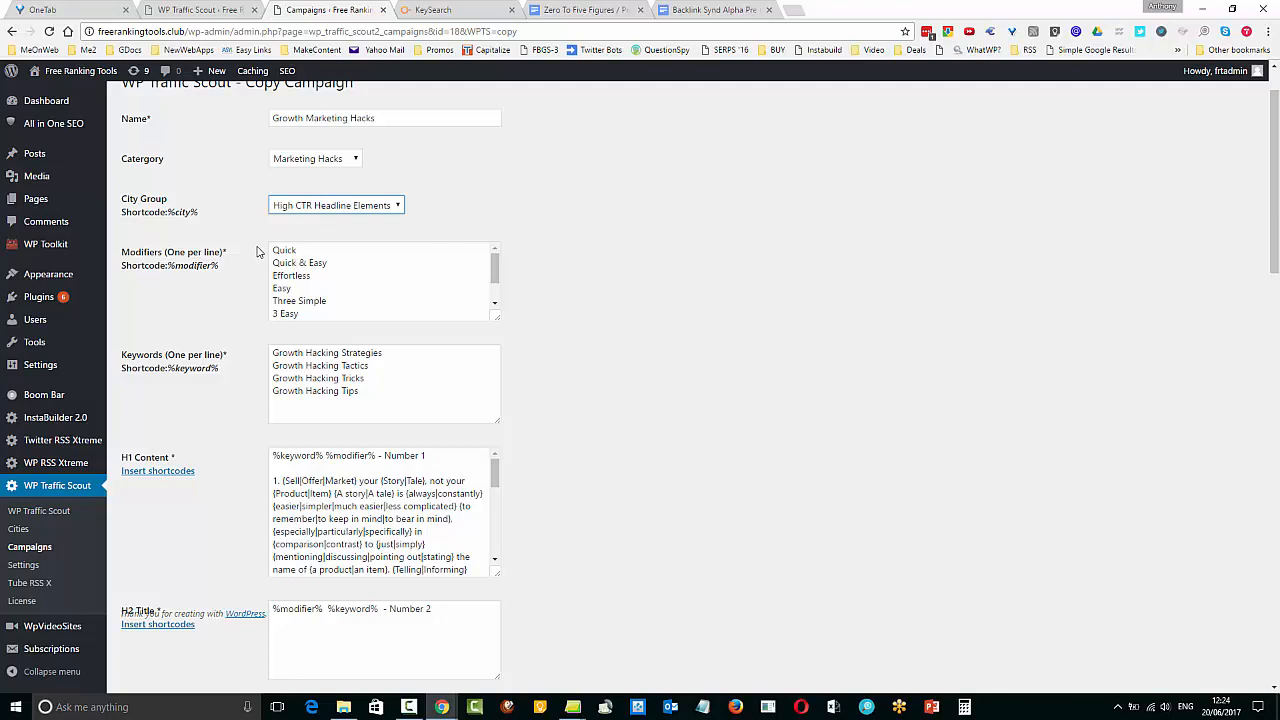
scroll(335, 290, "down", 2)
scroll(335, 285, "up", 2)
scroll(340, 280, "down", 2)
scroll(660, 471, "down", 2)
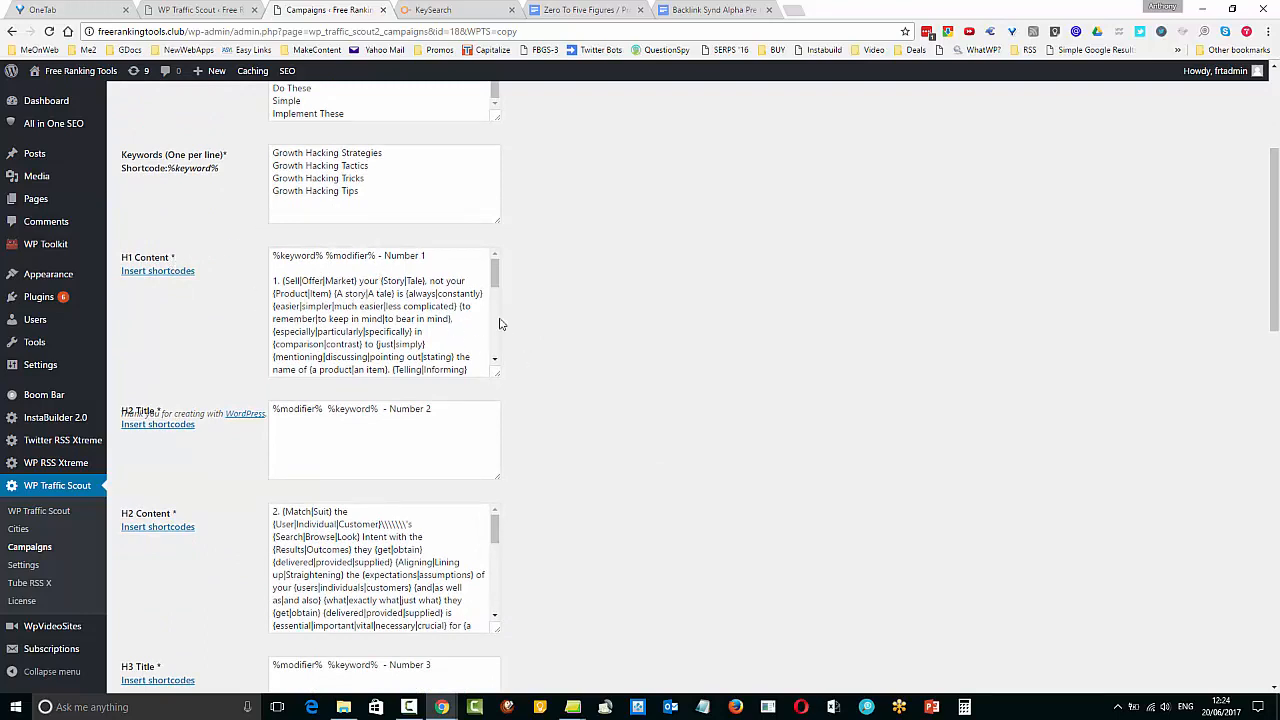
mouse_move(497, 274)
left_mouse_down()
mouse_move(496, 348)
mouse_move(497, 254)
left_mouse_up()
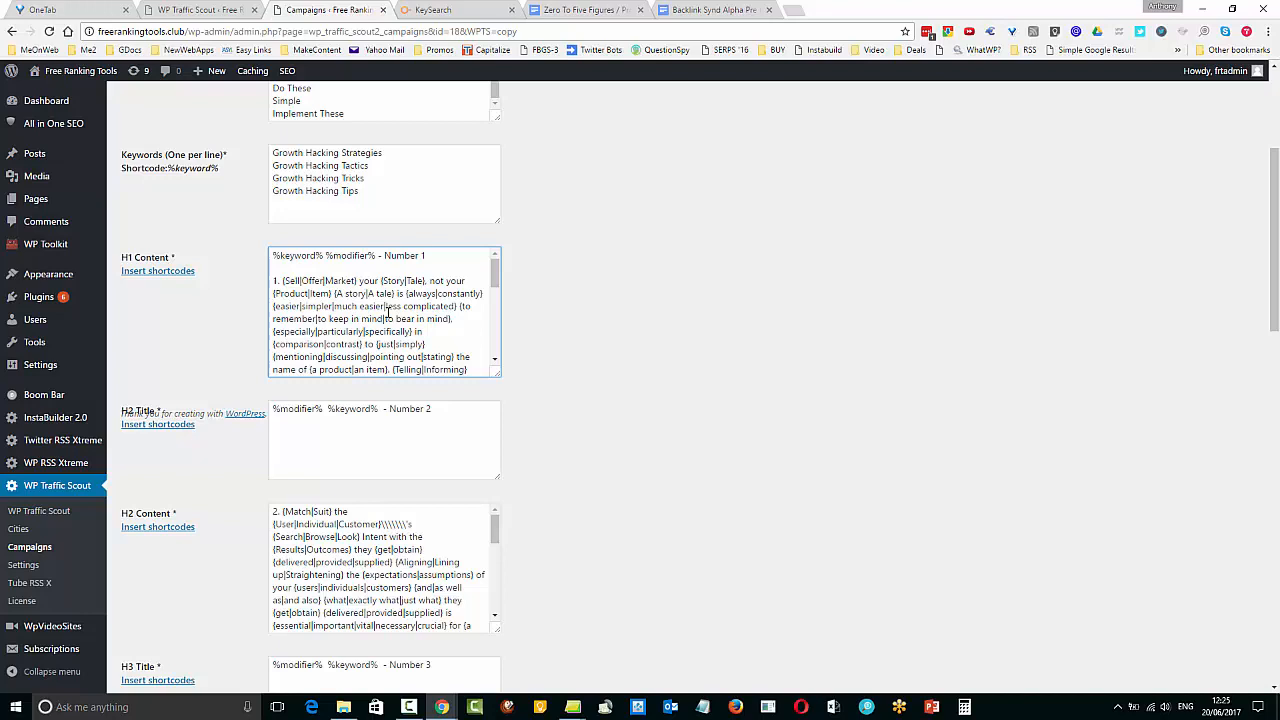
Reload the WP Traffic Scout campaign list and view the posts of the Copy Of Hacks - 7 campaign
left_click(201, 12)
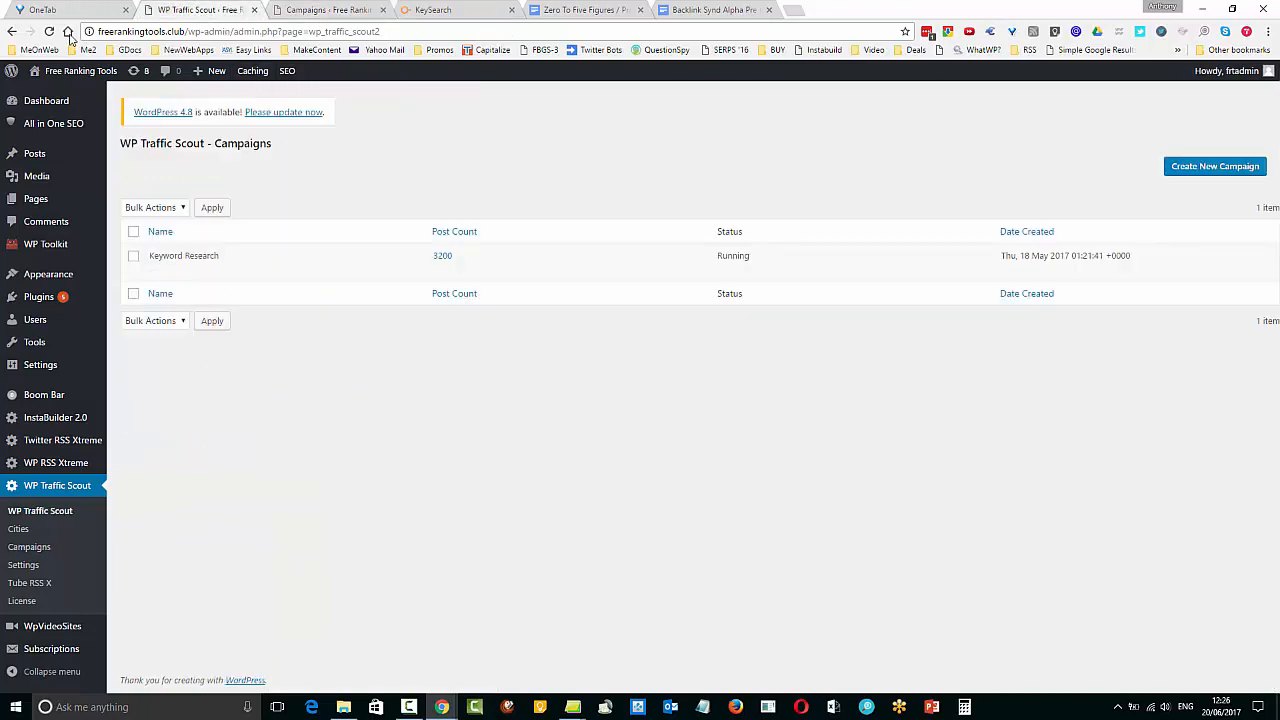
left_click(48, 32)
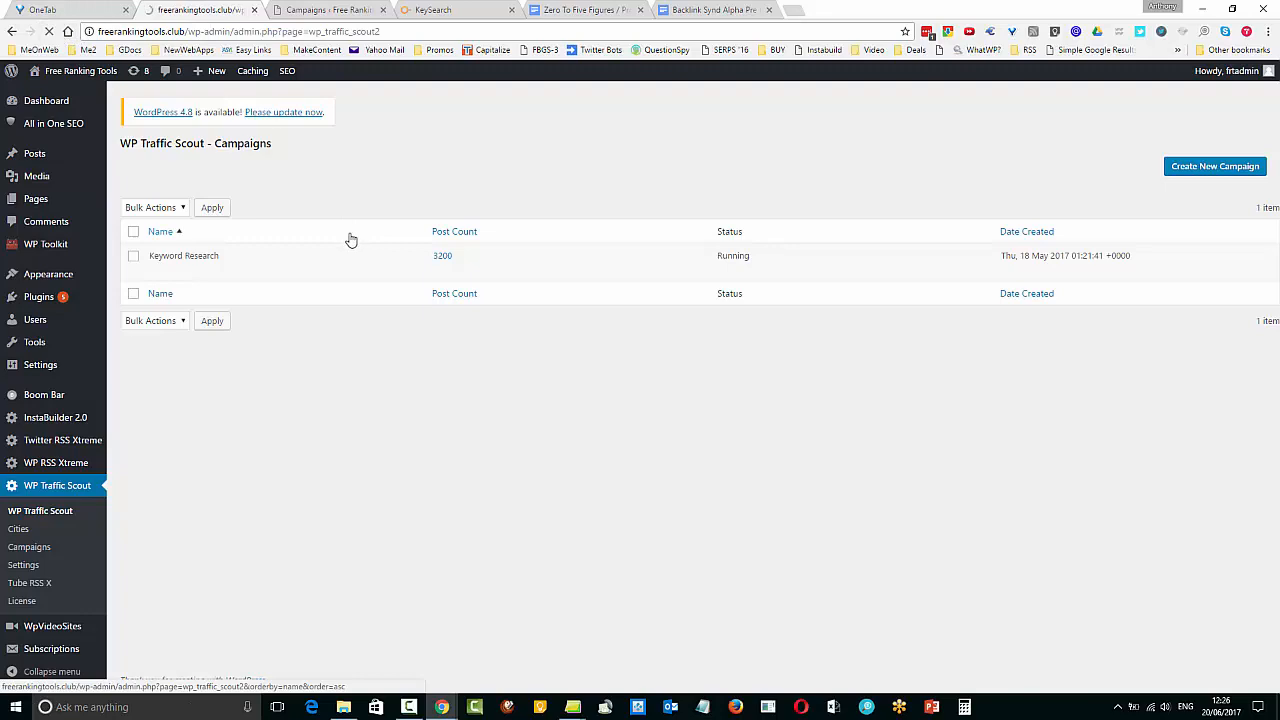
scroll(277, 560, "down", 1)
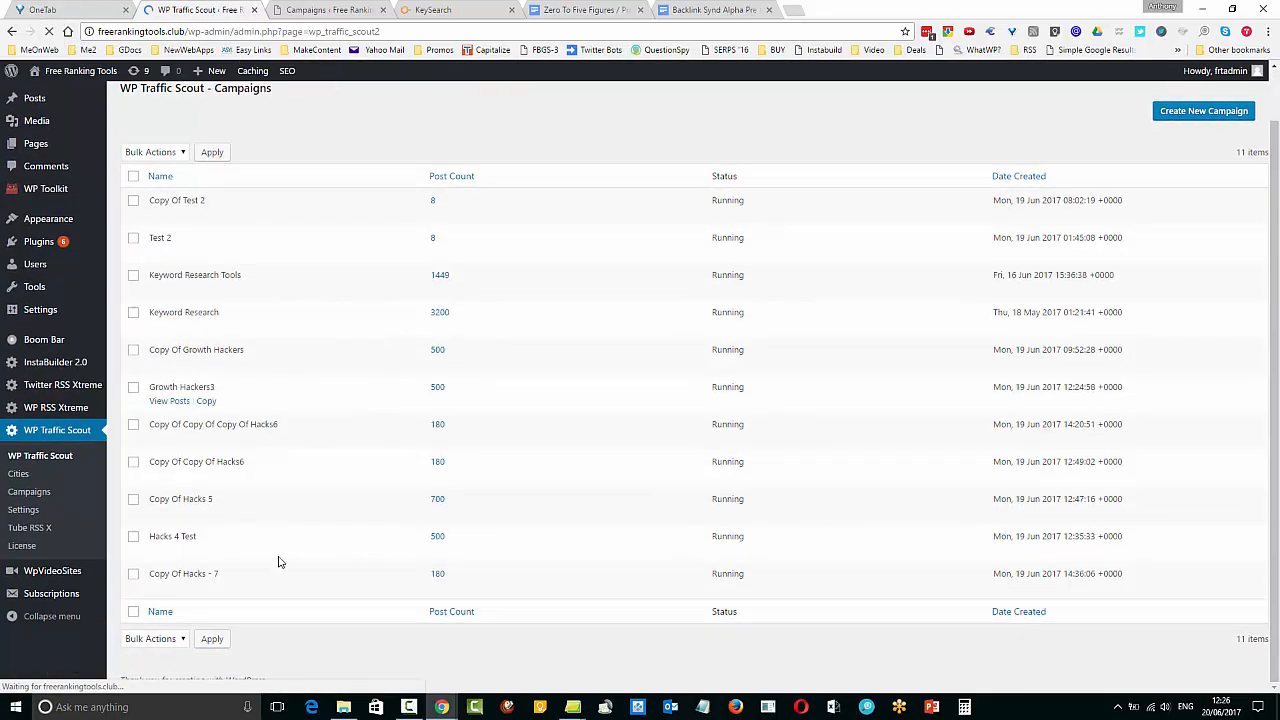
left_click(163, 594)
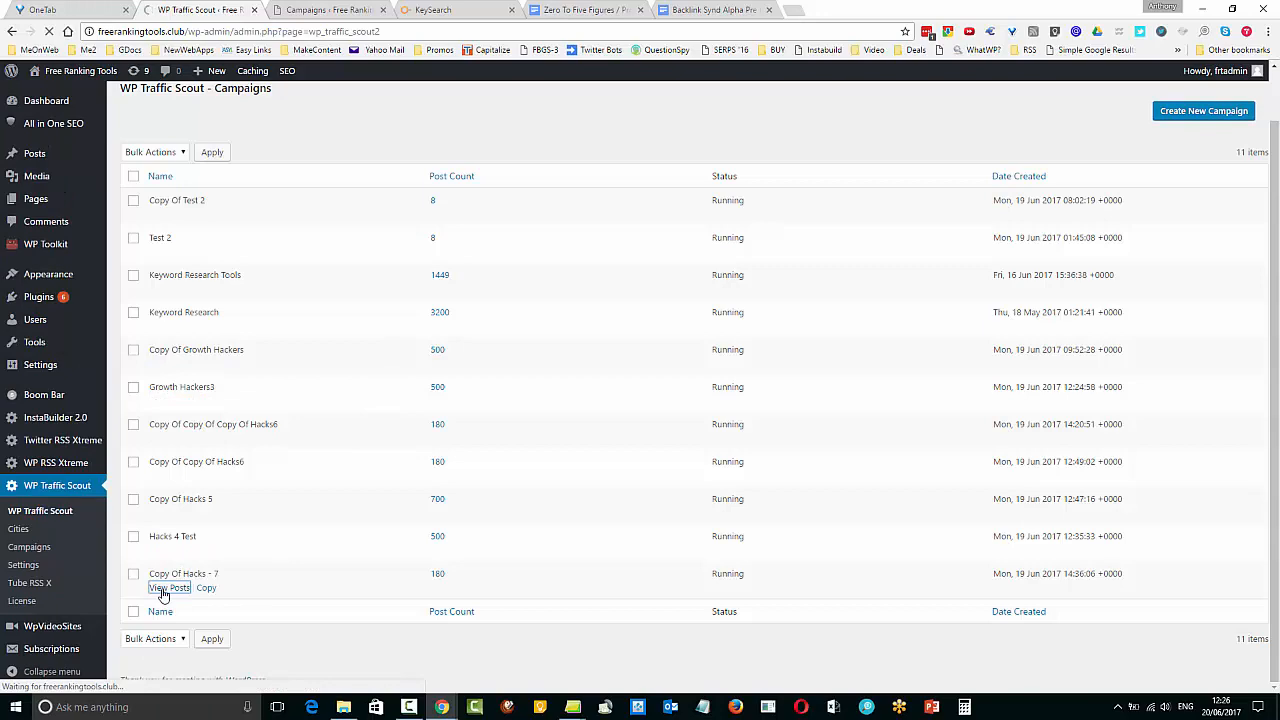
Open the generated post "Implement These Growth Hacking Tricks That Anyone Can Do" in a separate browser tab
scroll(267, 583, "down", 2)
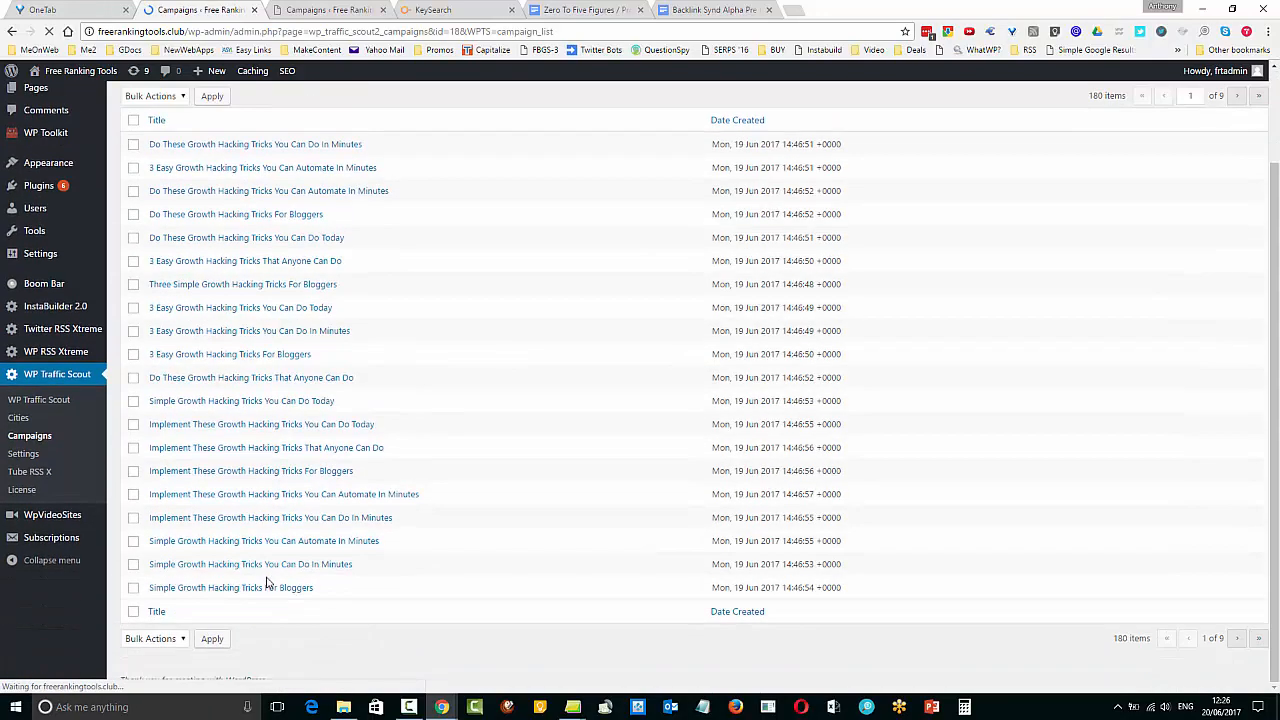
right_click(258, 448)
left_click(300, 458)
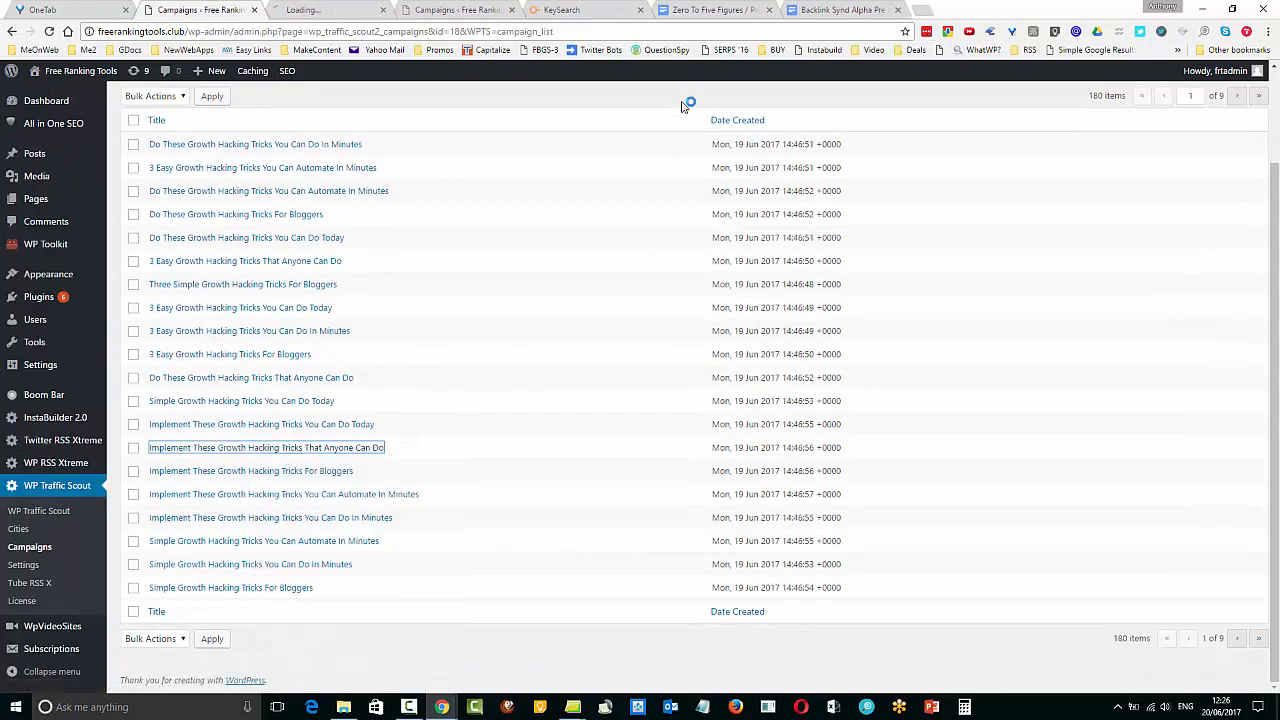
left_click(310, 10)
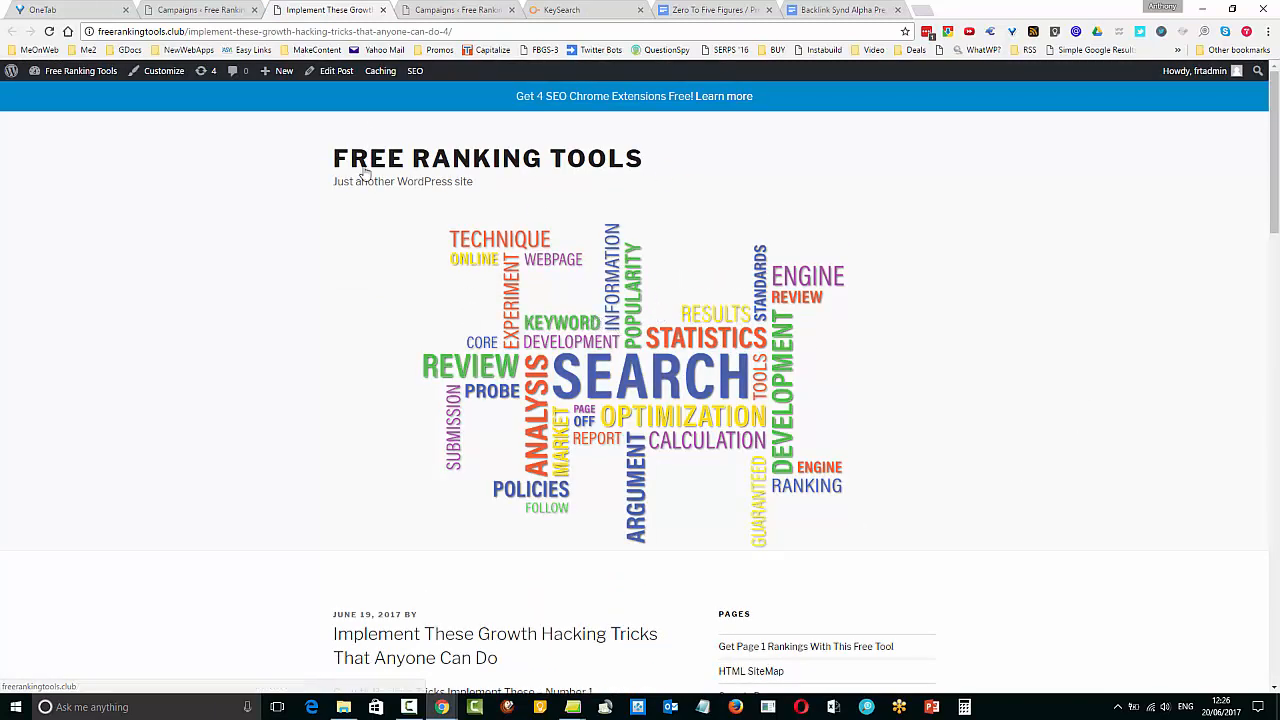
Examine how the generated post's title, Number 1 heading line and first spun paragraph are built
scroll(569, 457, "down", 2)
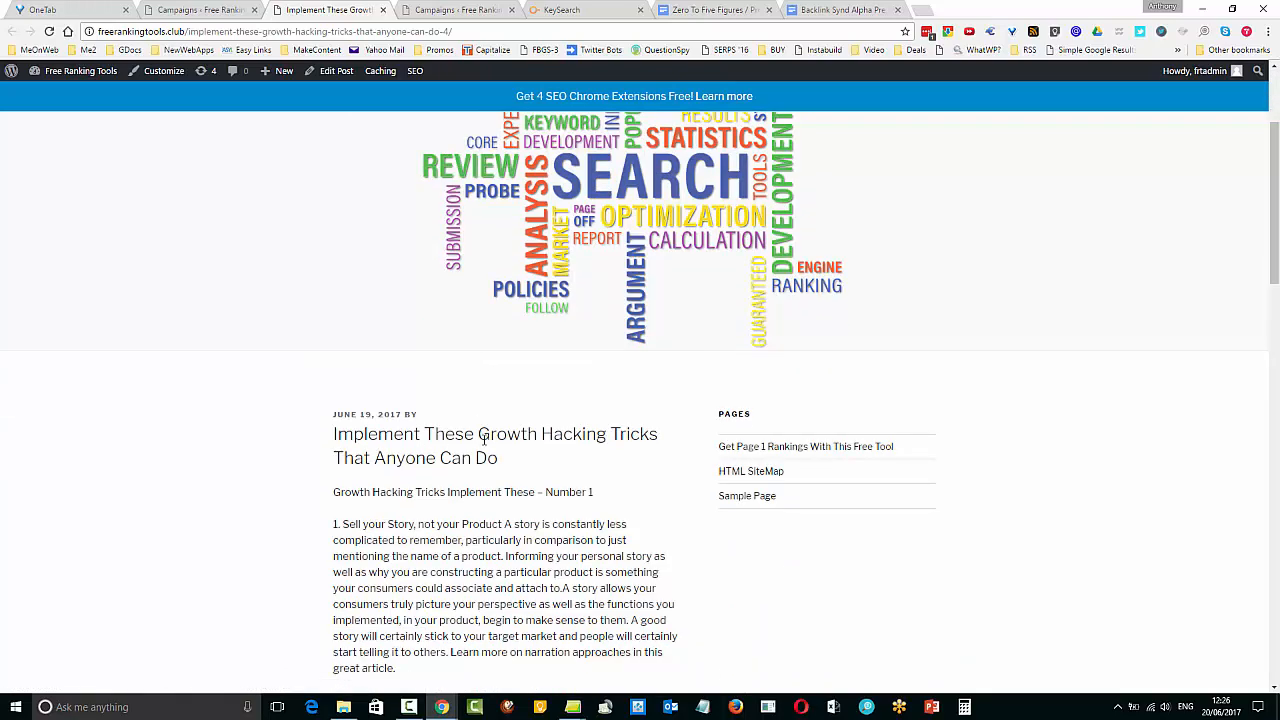
scroll(511, 470, "down", 2)
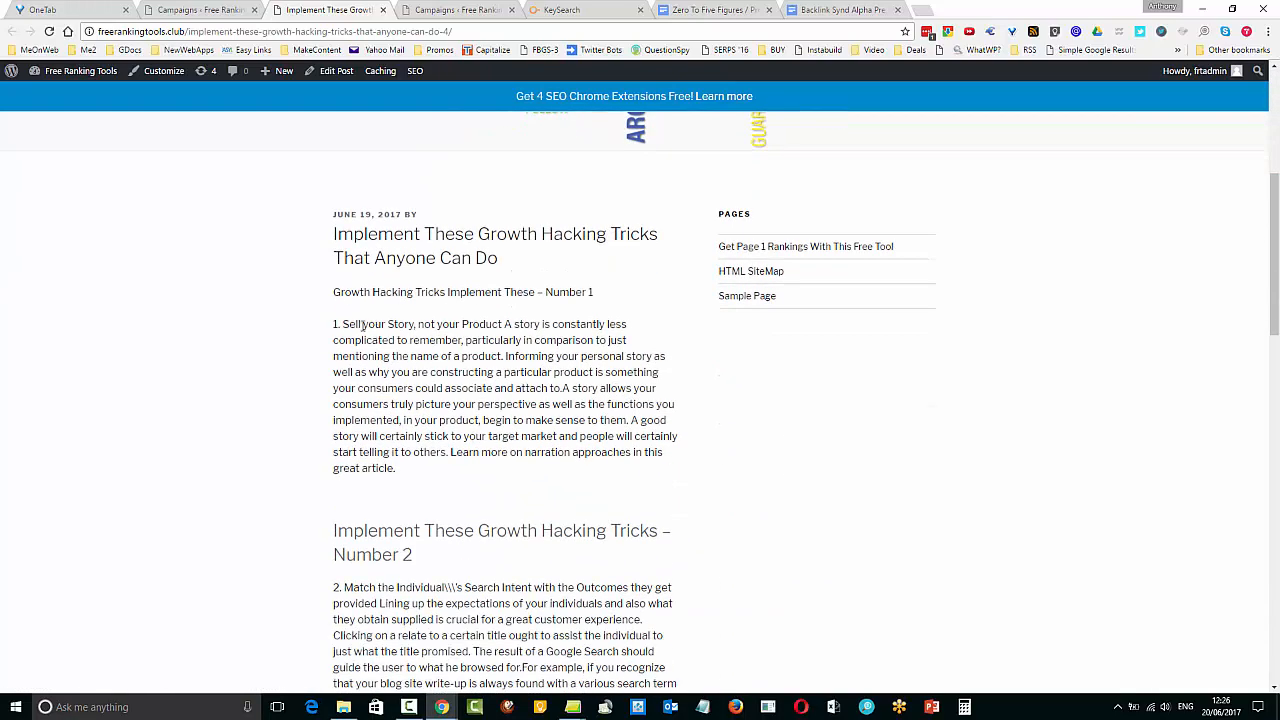
left_click_drag(358, 324, 464, 455)
left_click_drag(428, 292, 598, 293)
left_click(545, 294)
left_click_drag(334, 303, 617, 288)
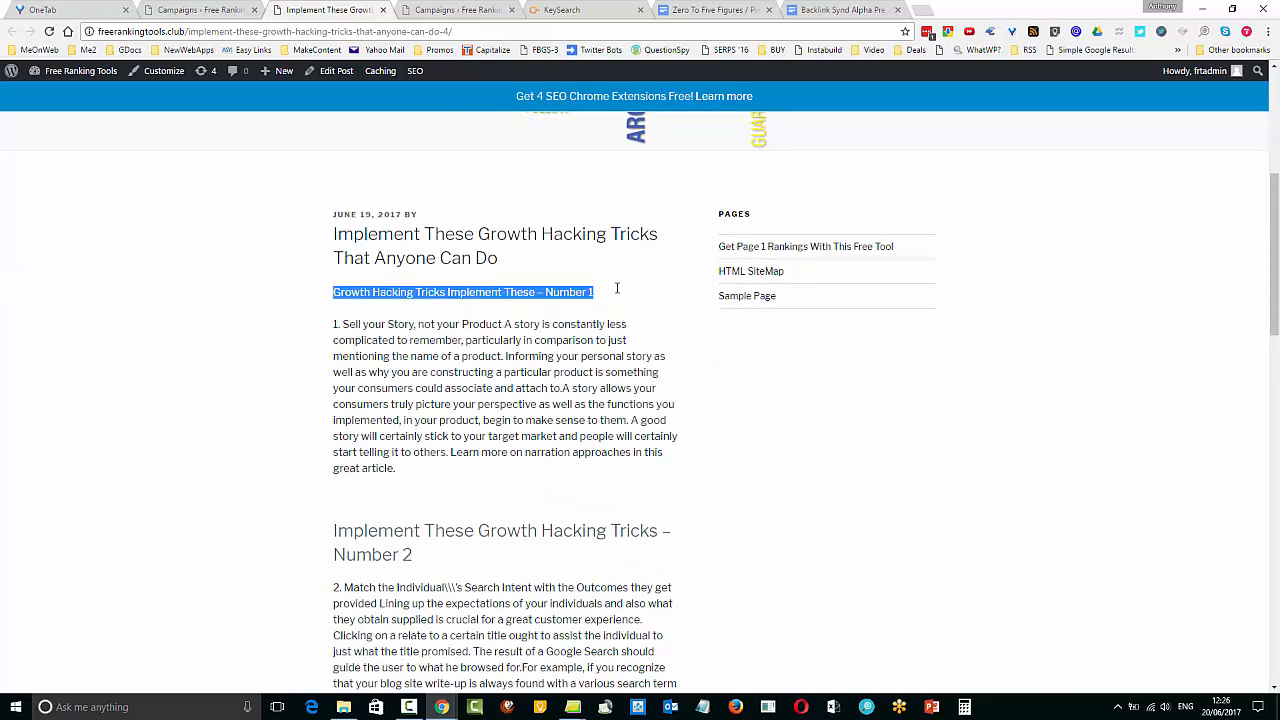
left_click(462, 294)
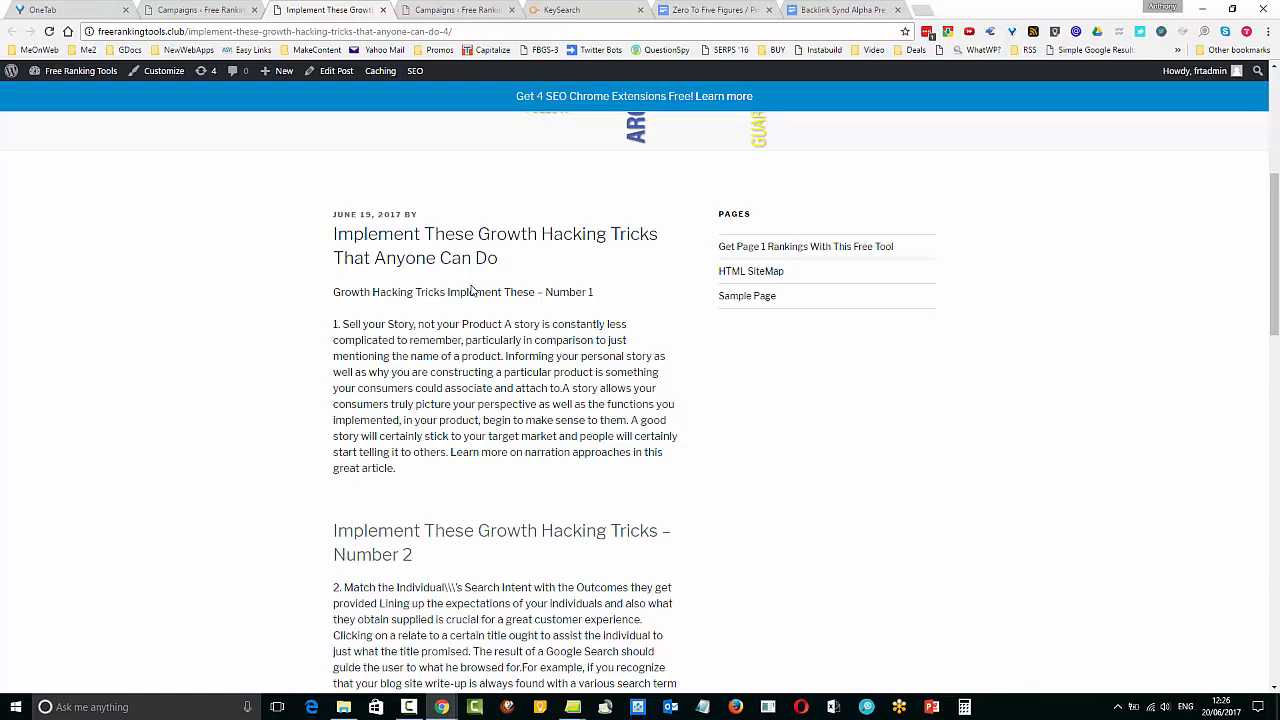
Check the copied campaign's modifiers, keywords and H1 content again, and glance at the KeySearch keyword research page
left_click(466, 10)
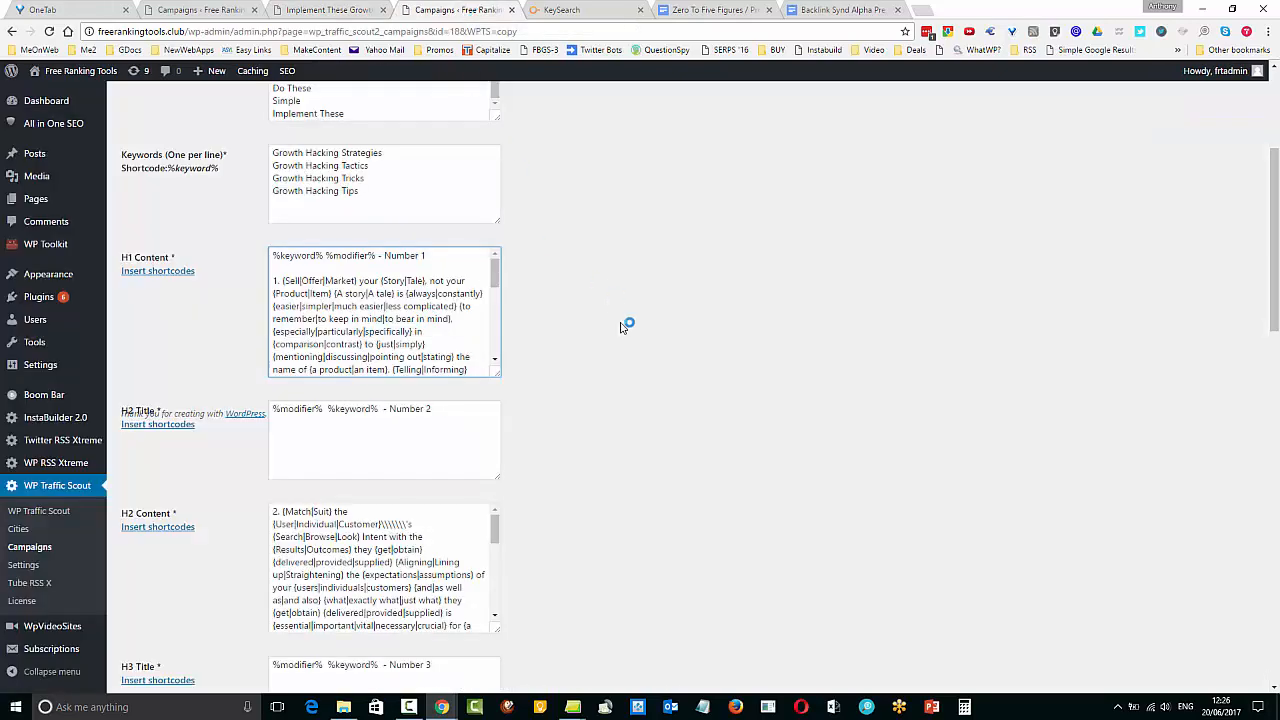
scroll(621, 327, "up", 2)
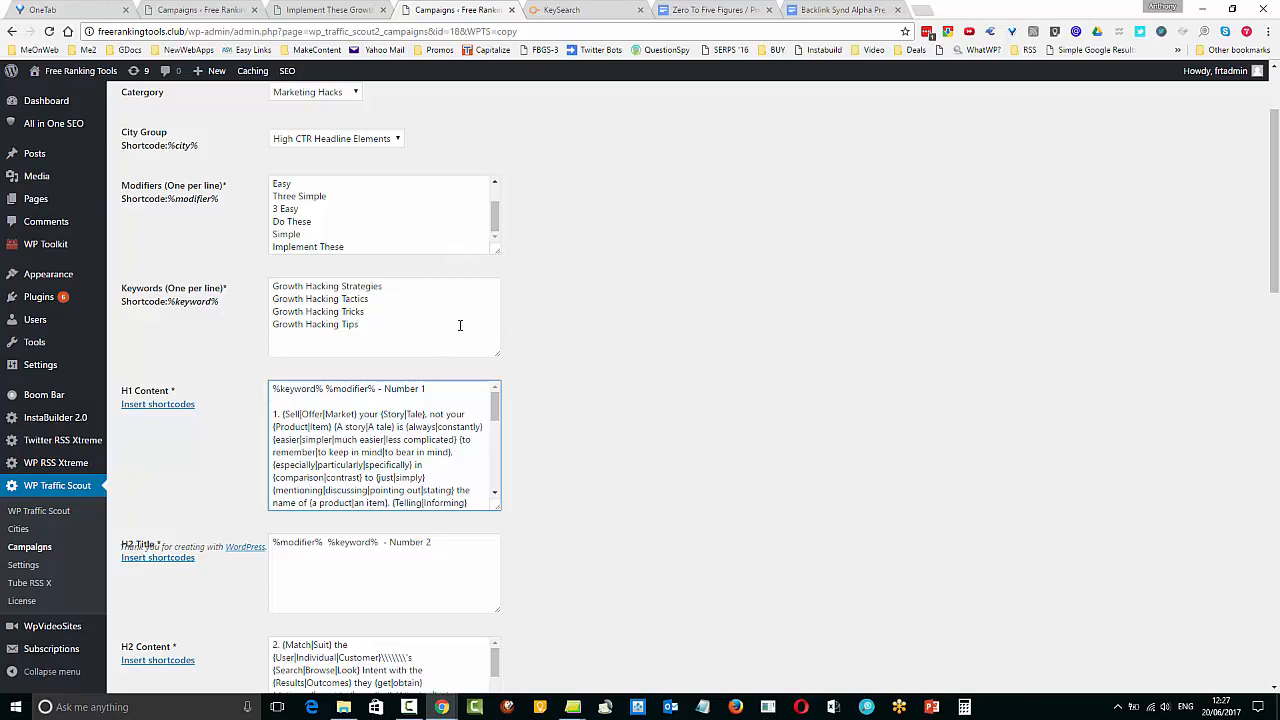
left_click(576, 12)
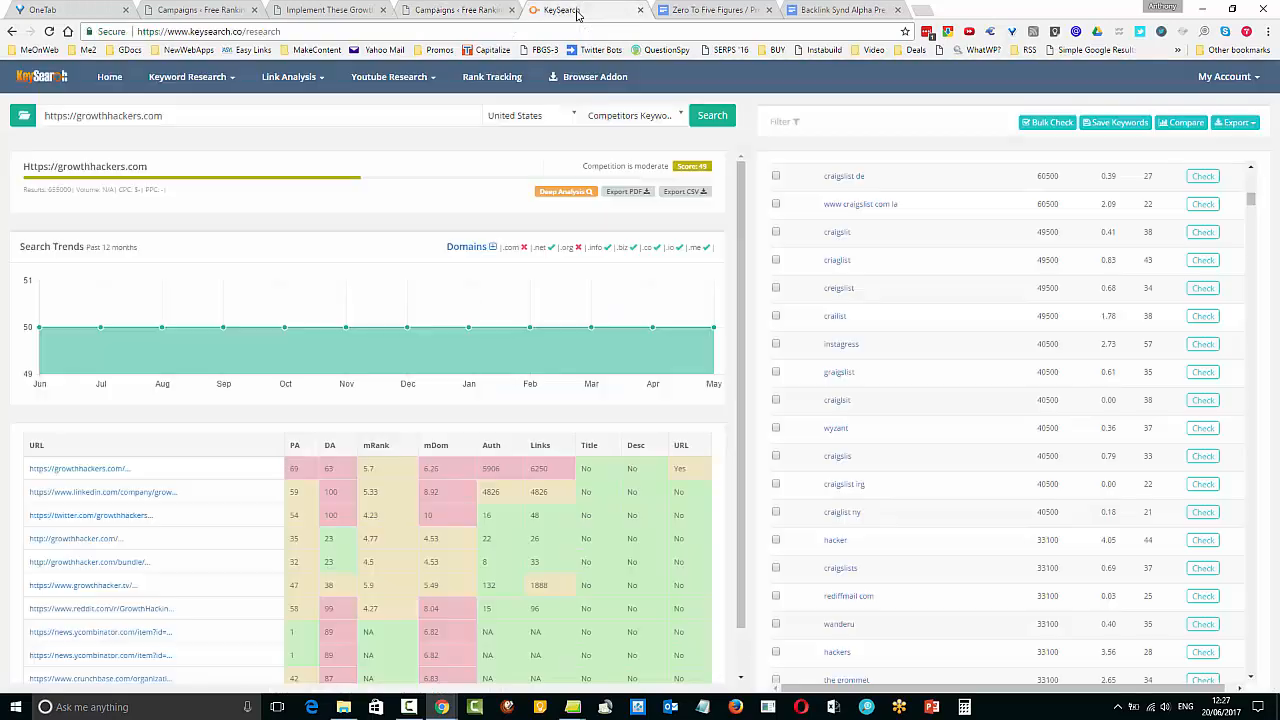
Examine the generated post's three numbered sections, site link, embedded video, author signature, category and tags
left_click(340, 10)
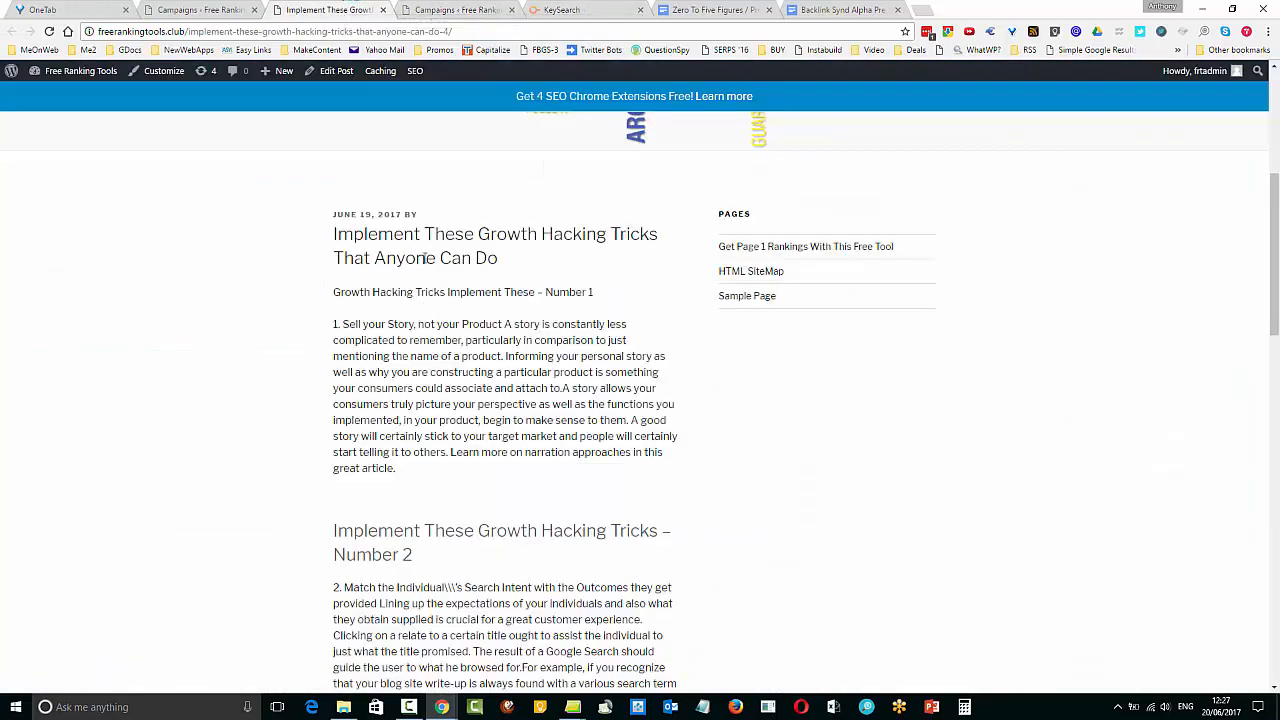
left_click_drag(413, 231, 492, 233)
left_click_drag(437, 340, 525, 420)
scroll(816, 455, "down", 1)
scroll(816, 455, "down", 3)
left_click_drag(472, 264, 523, 265)
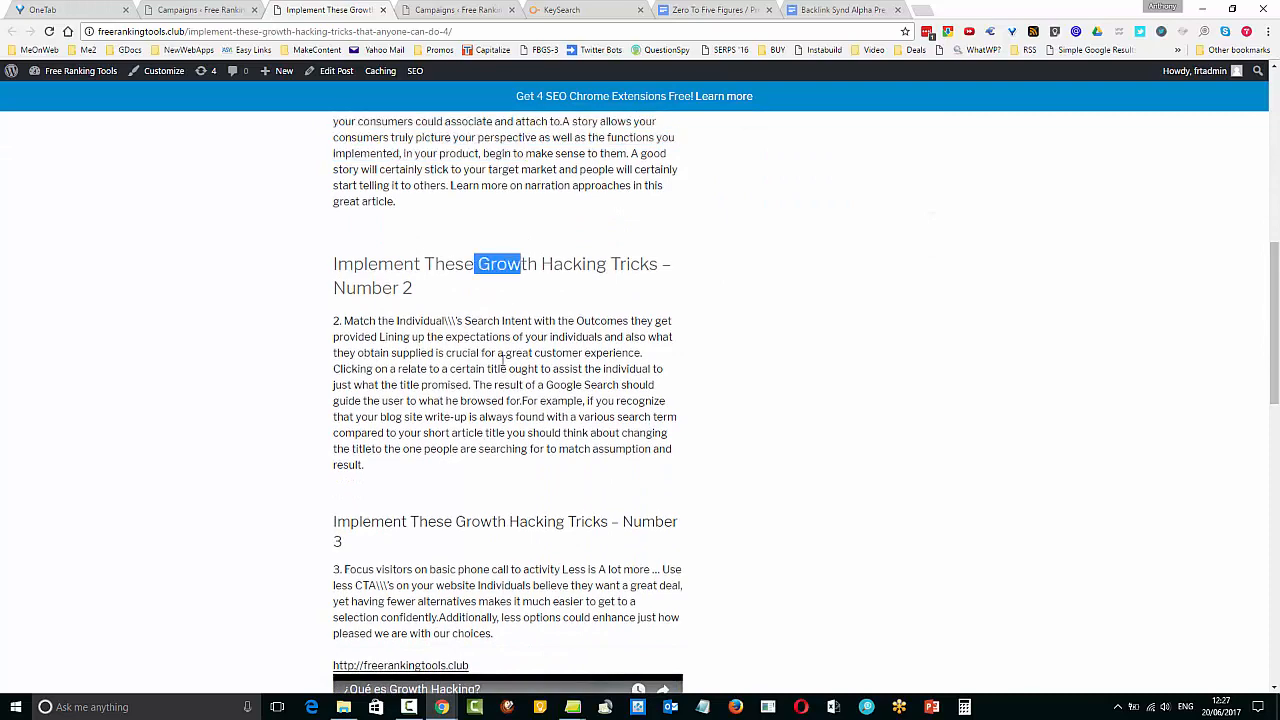
left_click_drag(477, 353, 673, 375)
scroll(760, 440, "down", 4)
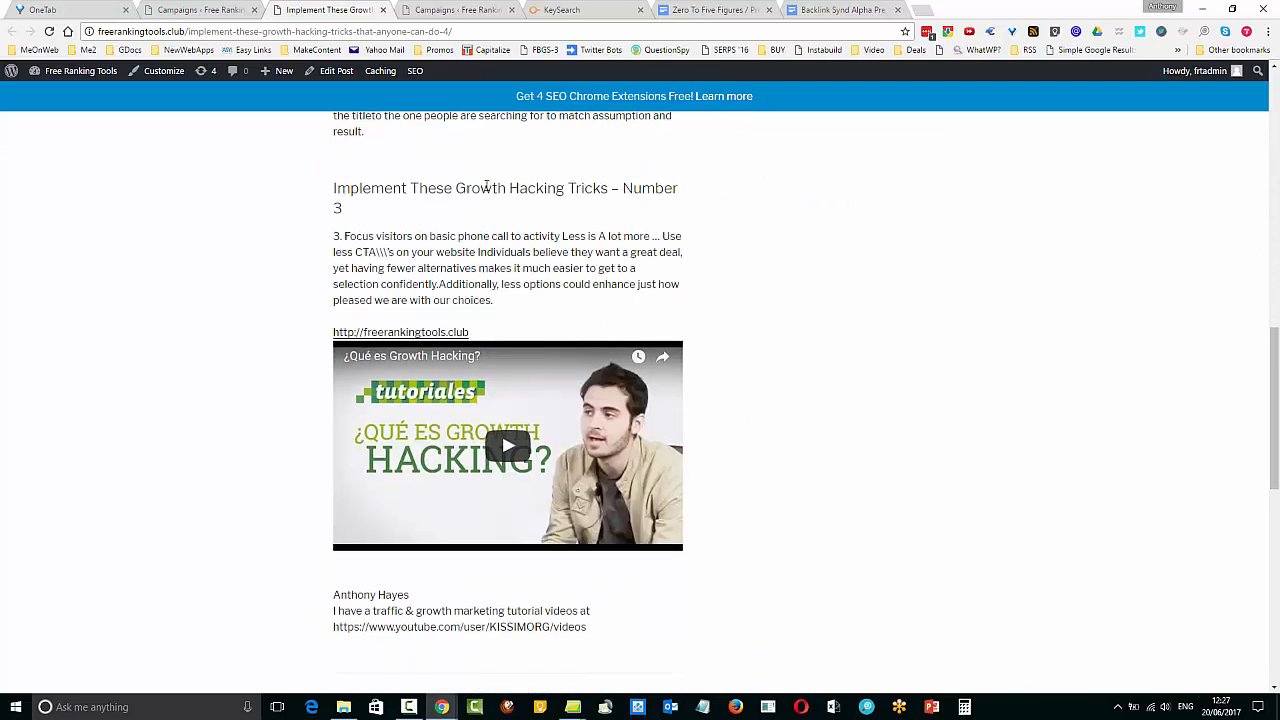
left_click_drag(481, 188, 560, 222)
left_click_drag(520, 268, 711, 283)
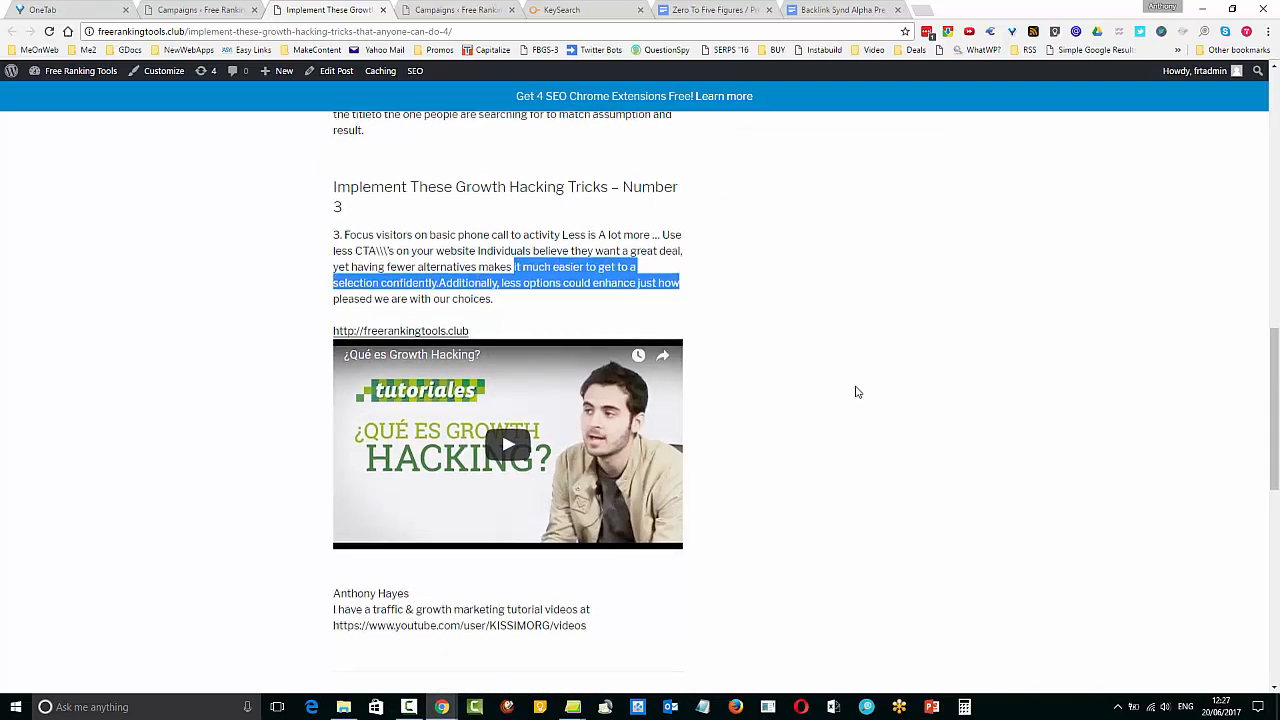
scroll(845, 380, "down", 3)
scroll(835, 365, "up", 2)
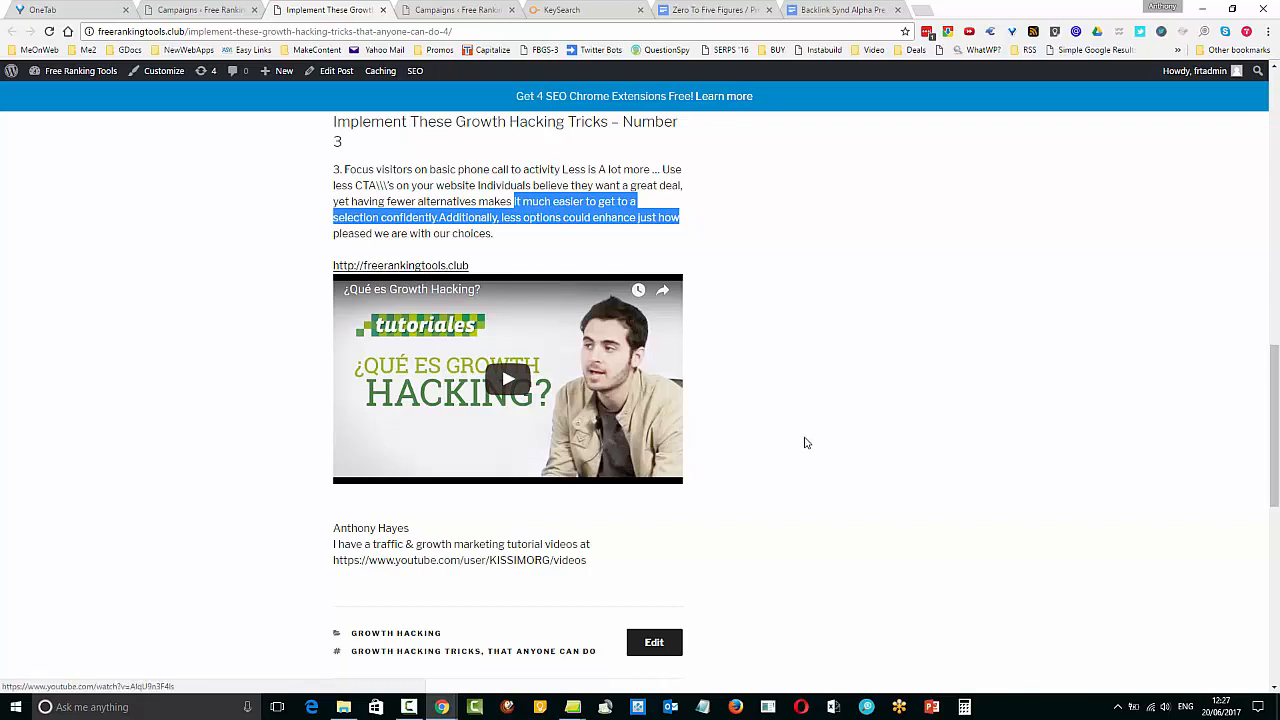
scroll(741, 432, "down", 1)
scroll(866, 391, "up", 15)
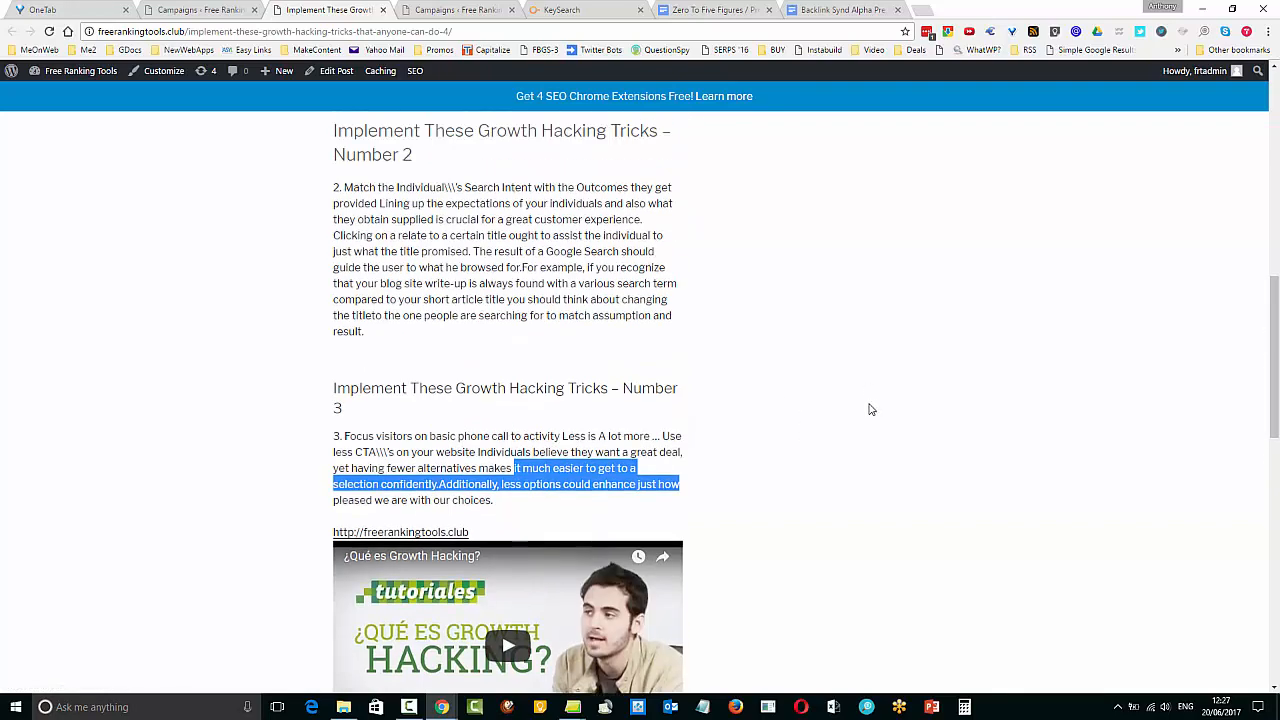
Review the generated post once more from its title and numbered paragraphs down to the author signature, category and tags
scroll(783, 400, "down", 20)
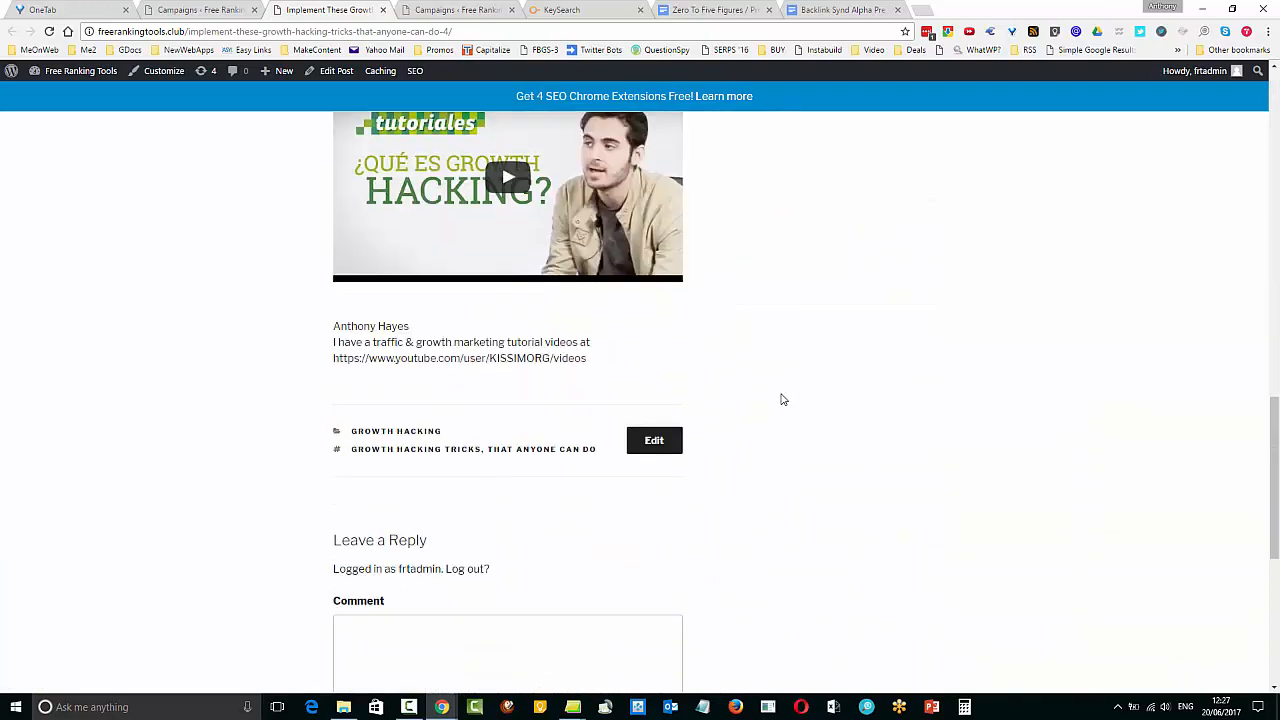
scroll(783, 400, "up", 20)
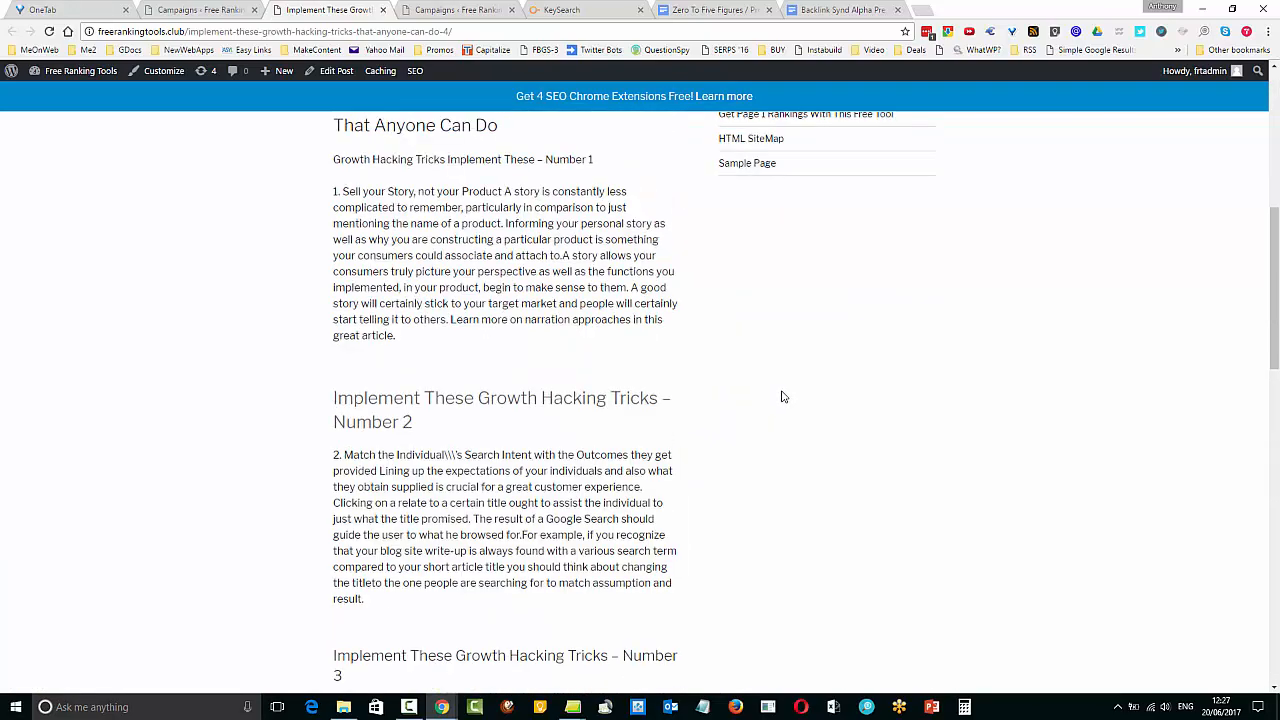
scroll(783, 398, "down", 2)
scroll(757, 340, "up", 1)
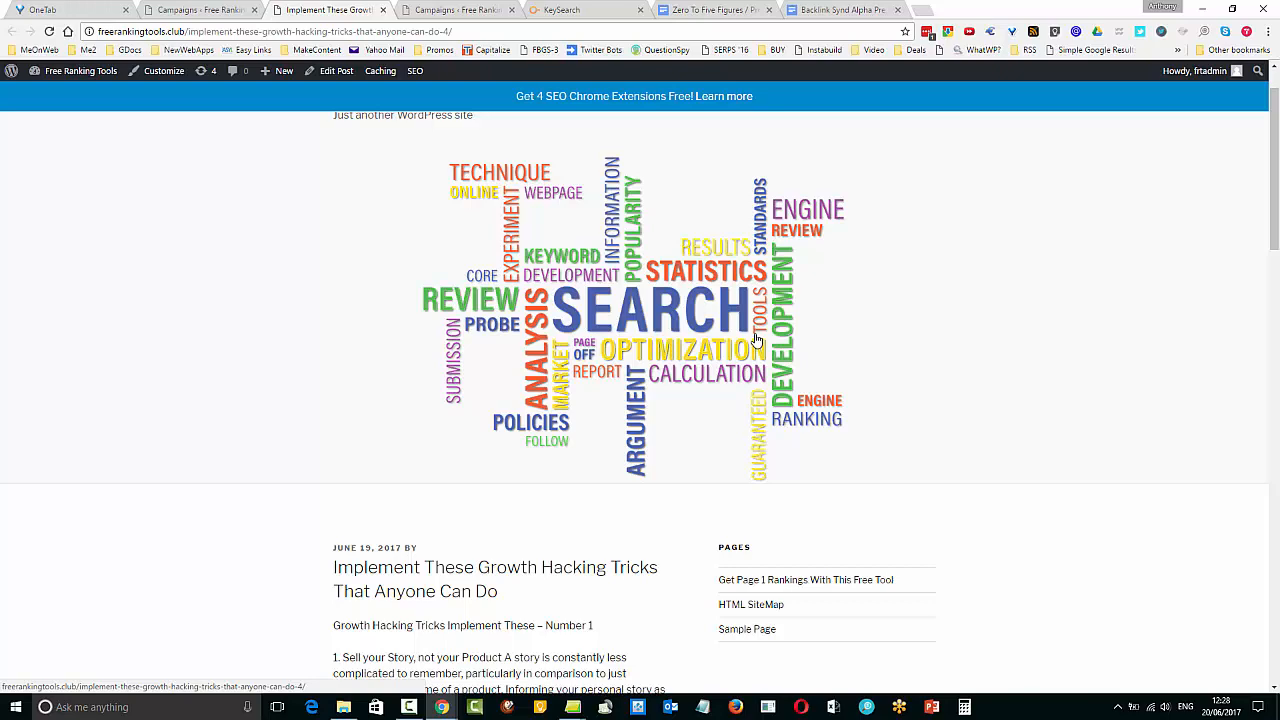
scroll(740, 400, "down", 6)
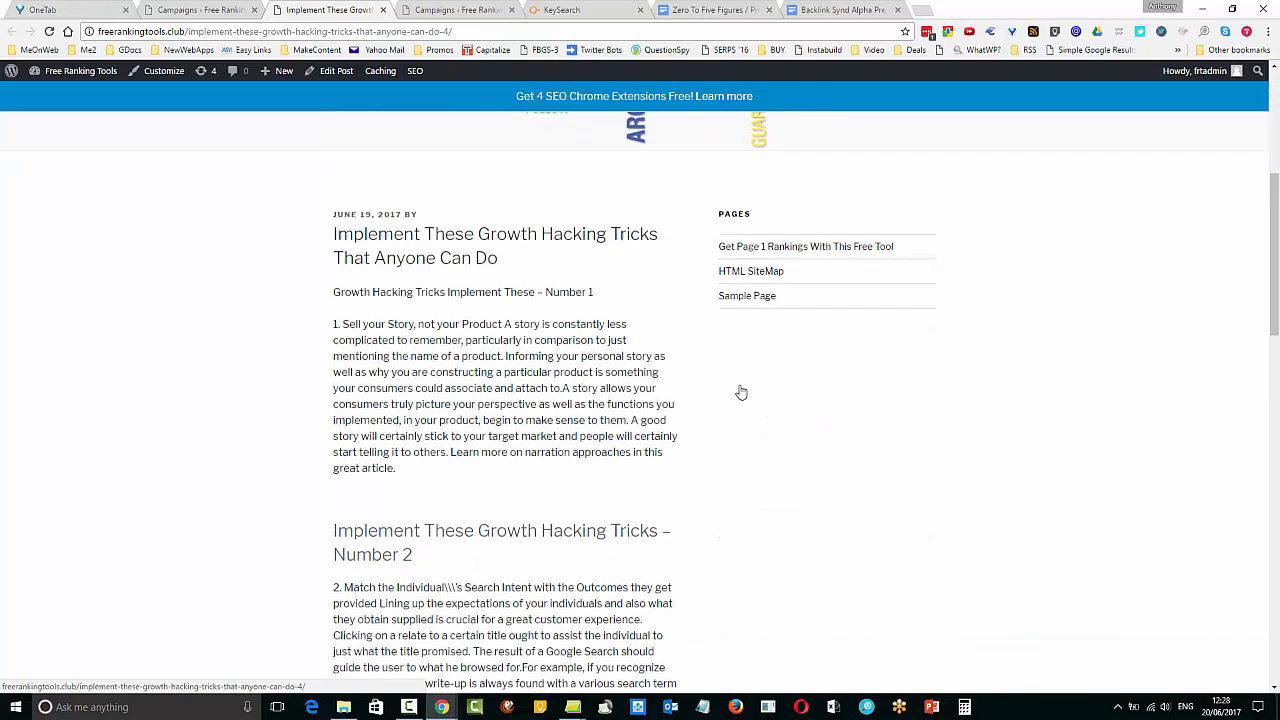
scroll(740, 400, "down", 8)
scroll(754, 463, "up", 3)
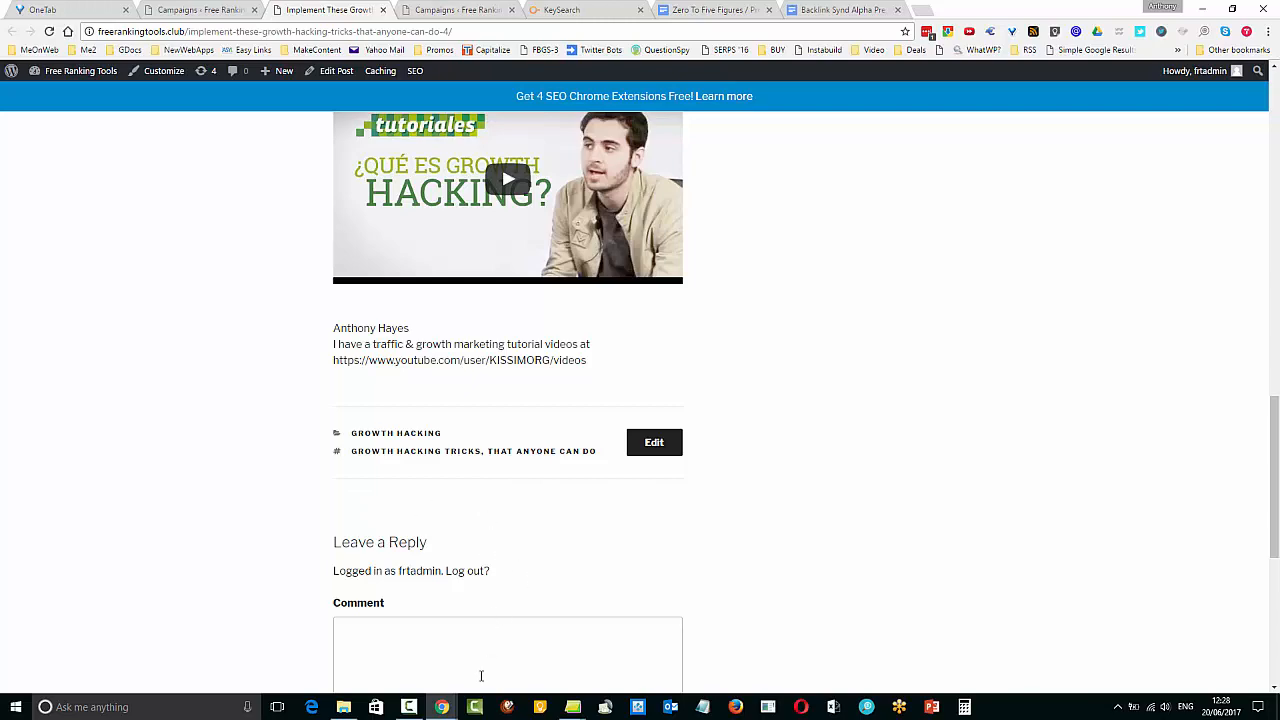
Return to the copied campaign and review its modifiers, keywords and the H1, H2 and H3 fields
left_click(220, 10)
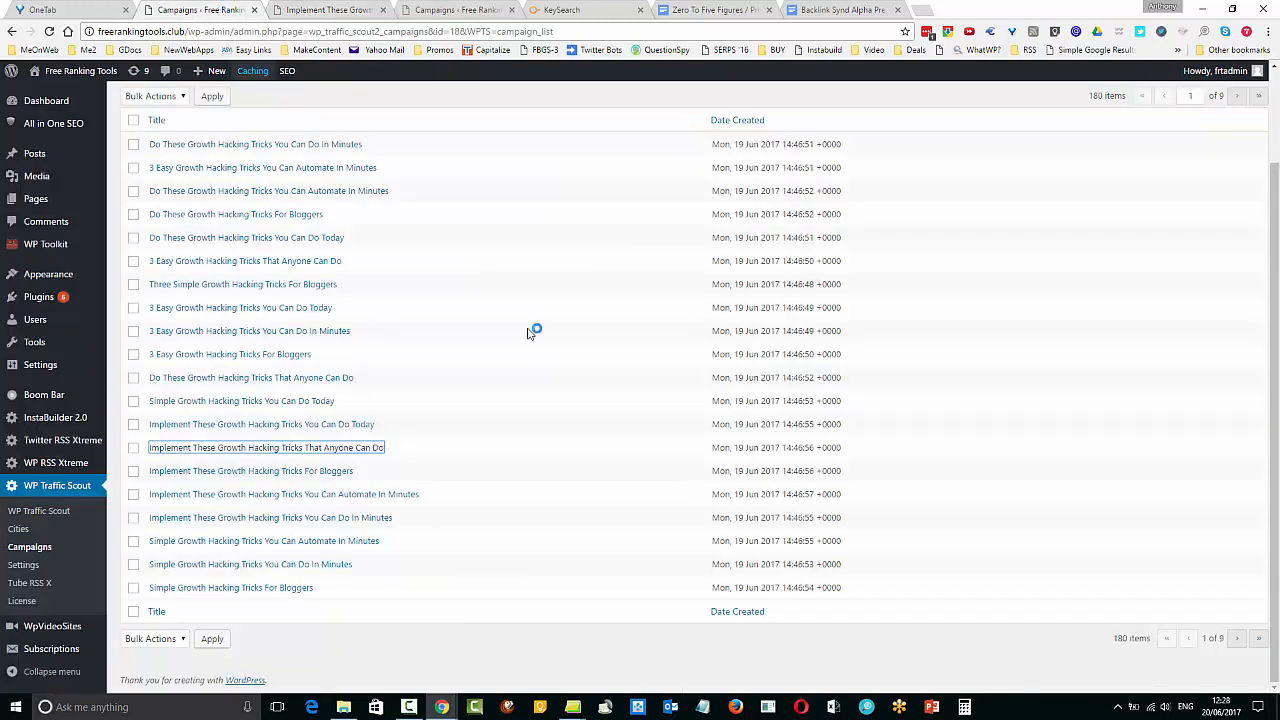
left_click(460, 9)
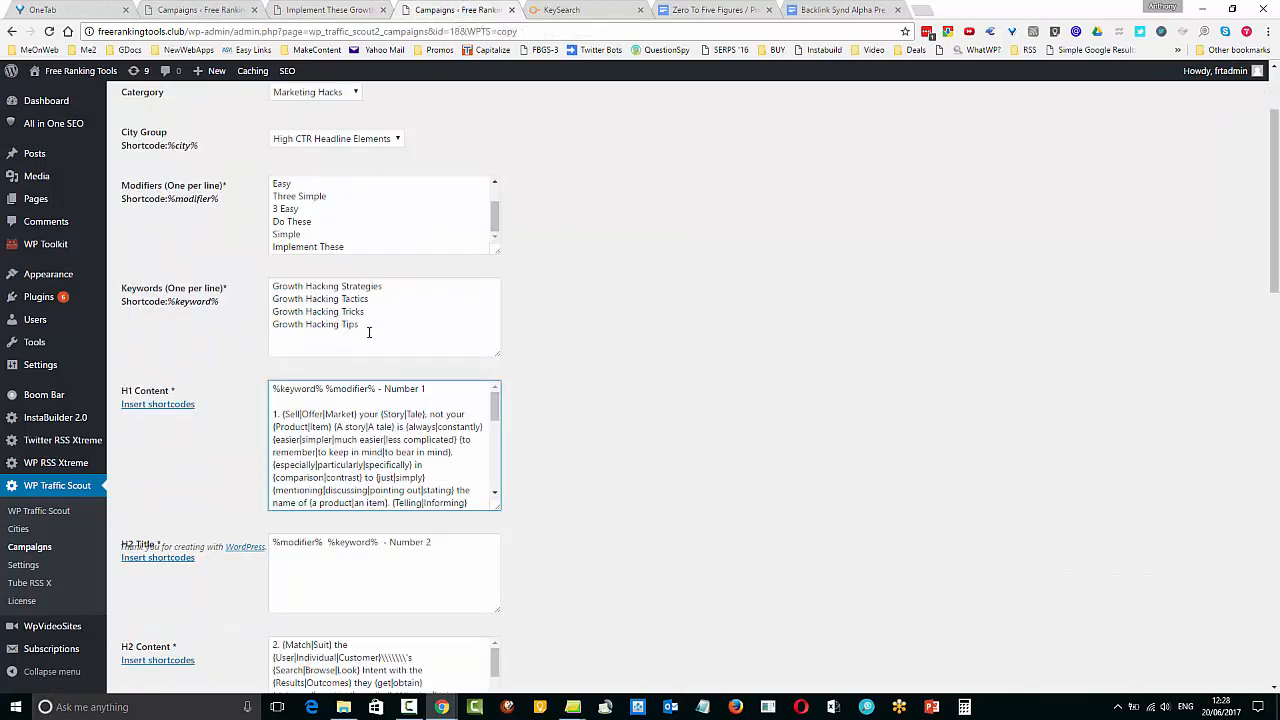
left_click(402, 226)
left_click(398, 312)
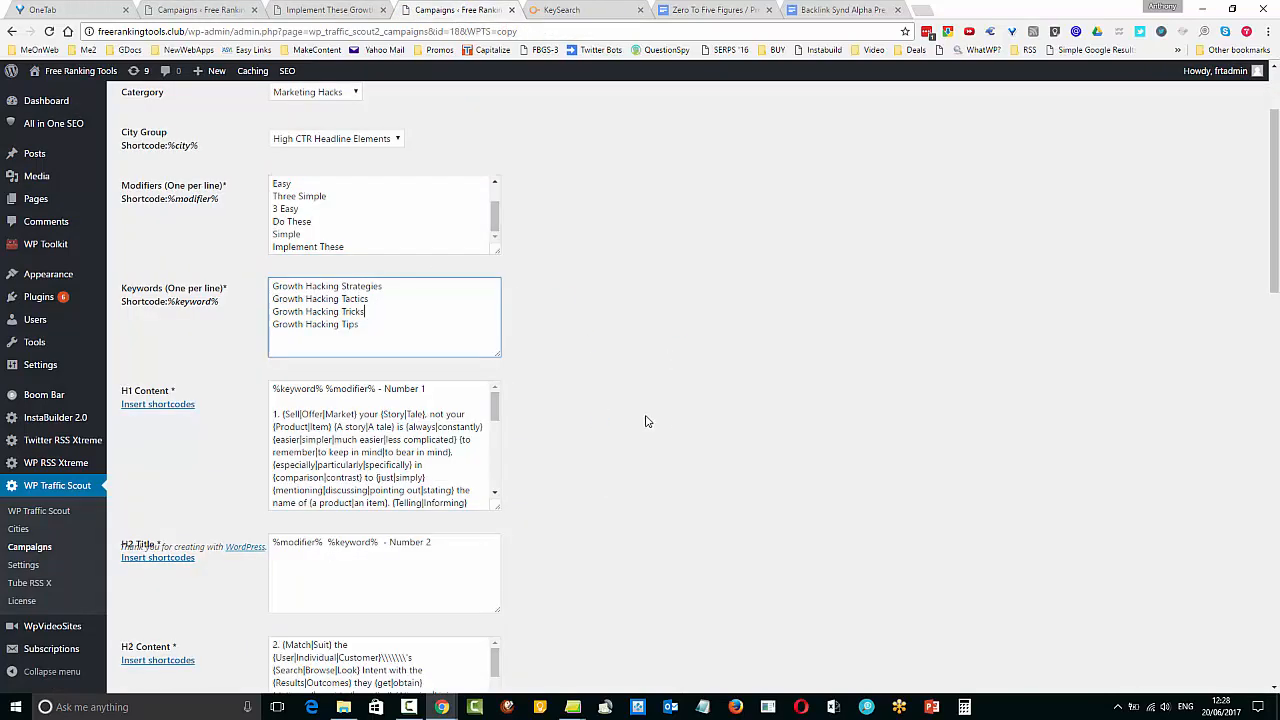
scroll(668, 430, "down", 1)
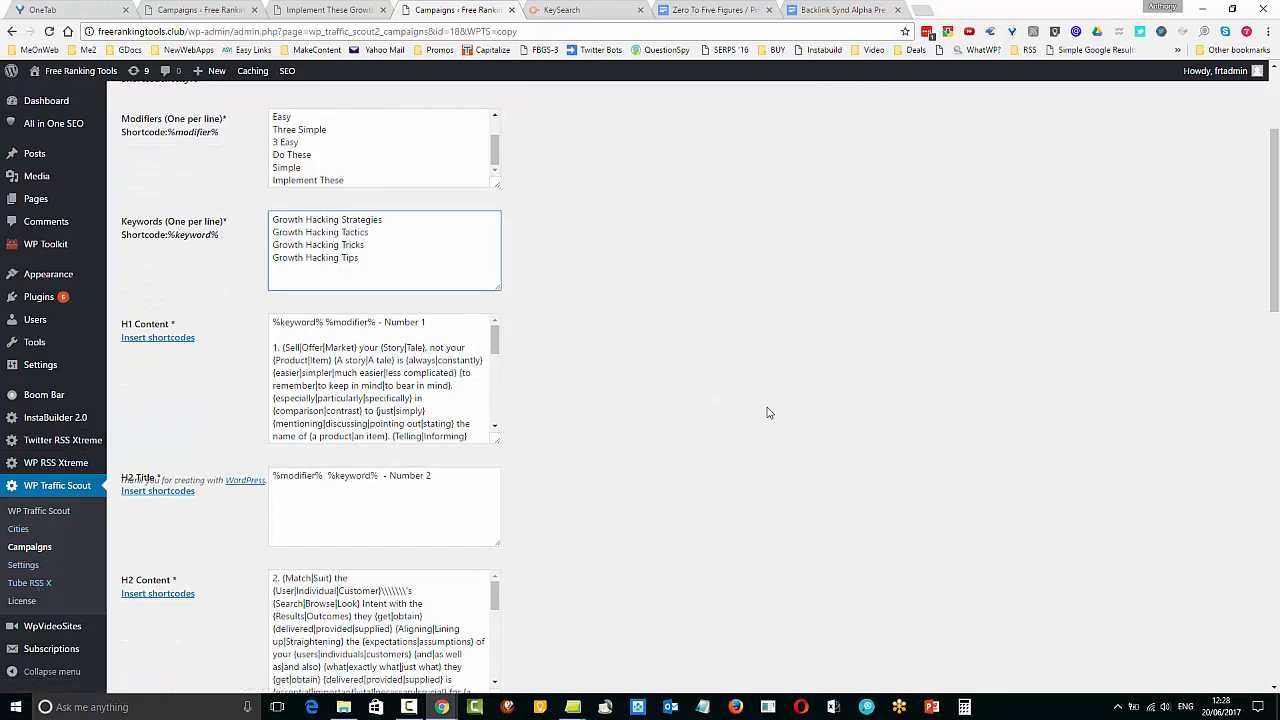
scroll(767, 413, "down", 2)
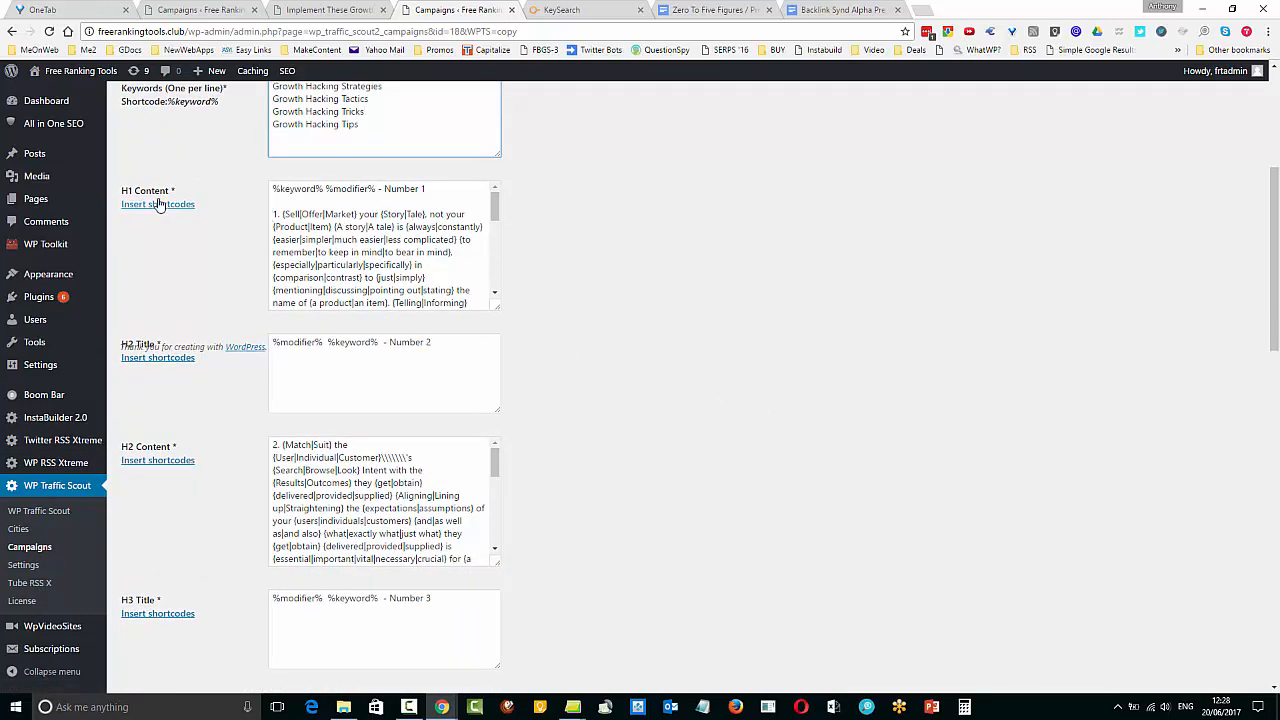
Try to insert a shortcode on a new line below the Number 1 heading in the H1 Content
left_click(443, 190)
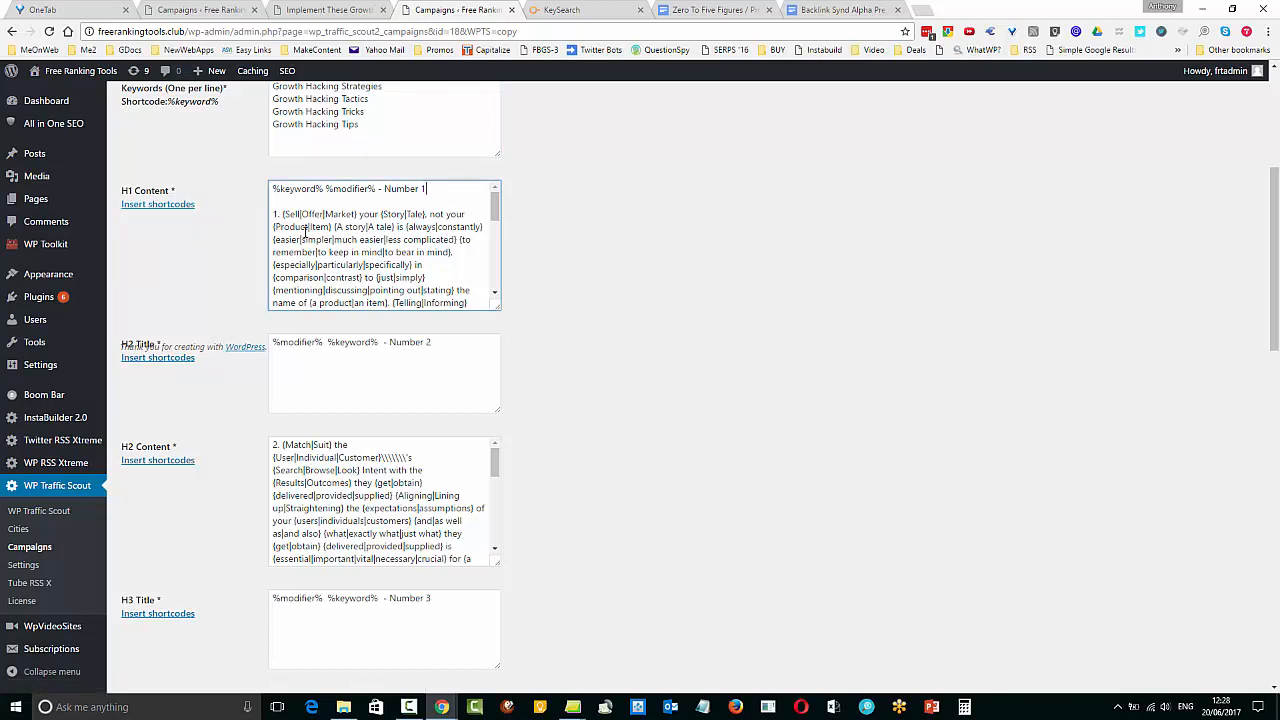
key("Return")
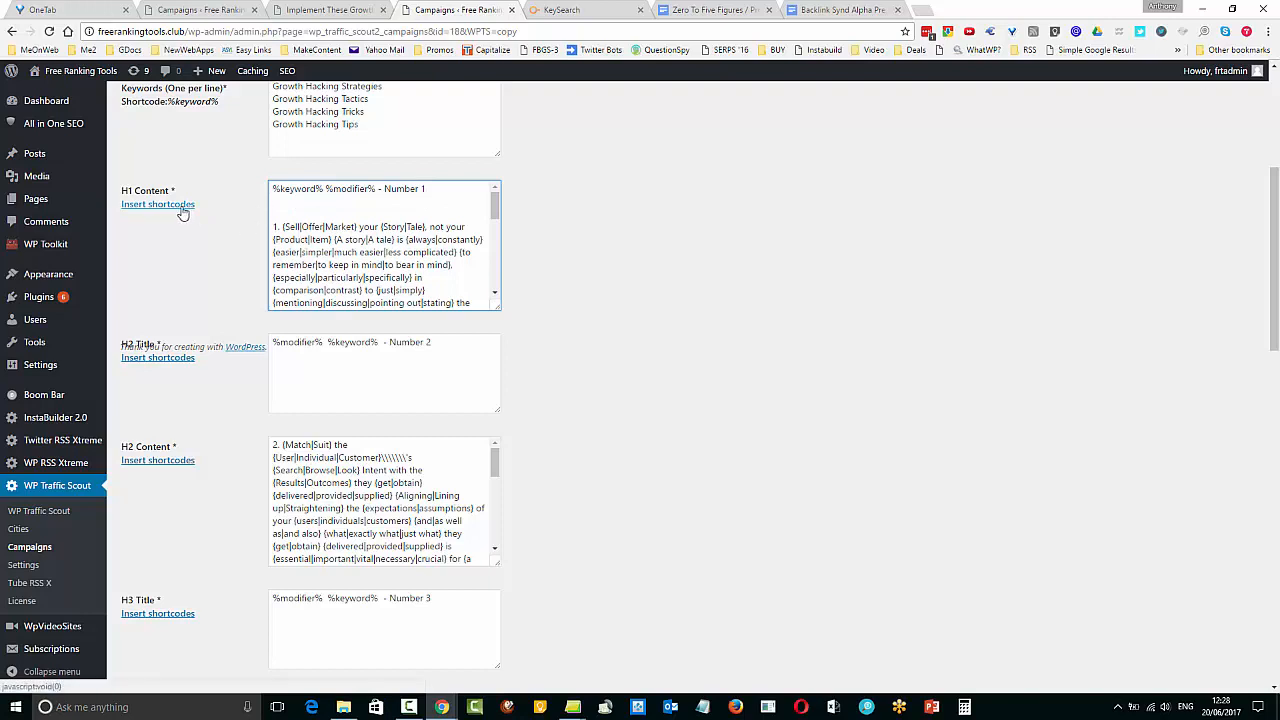
left_click(182, 207)
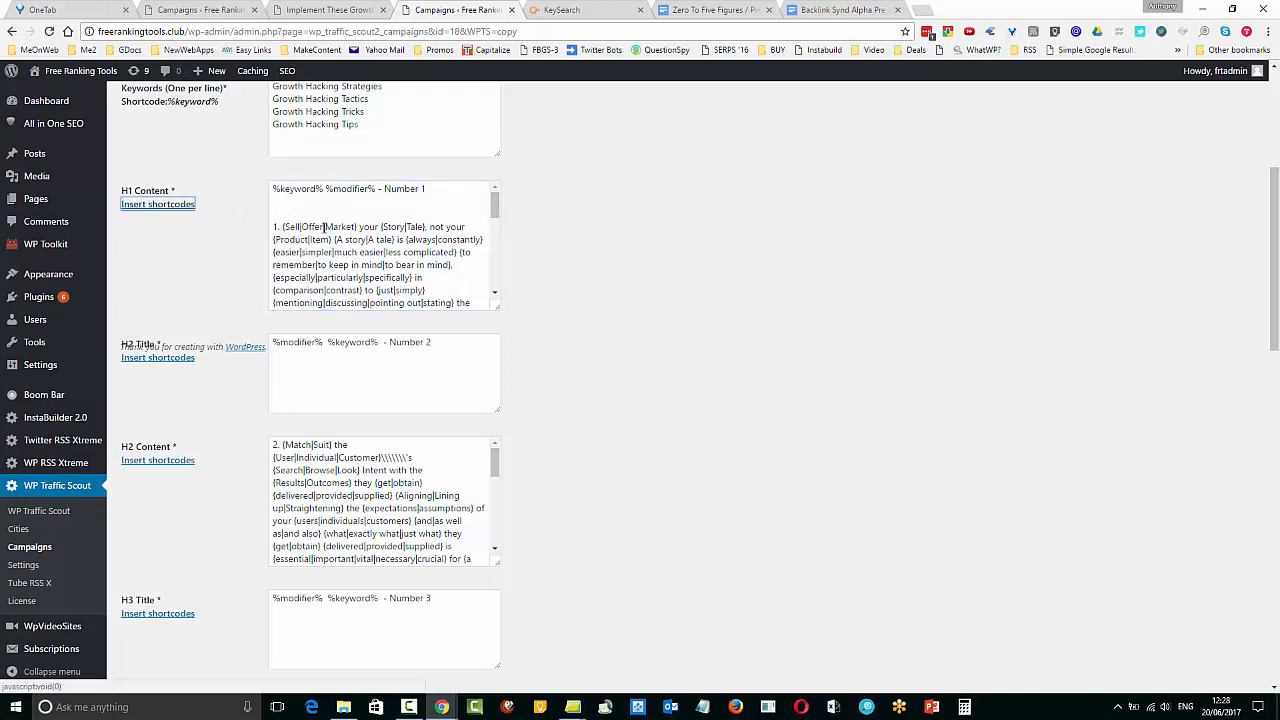
key("shift+Tab")
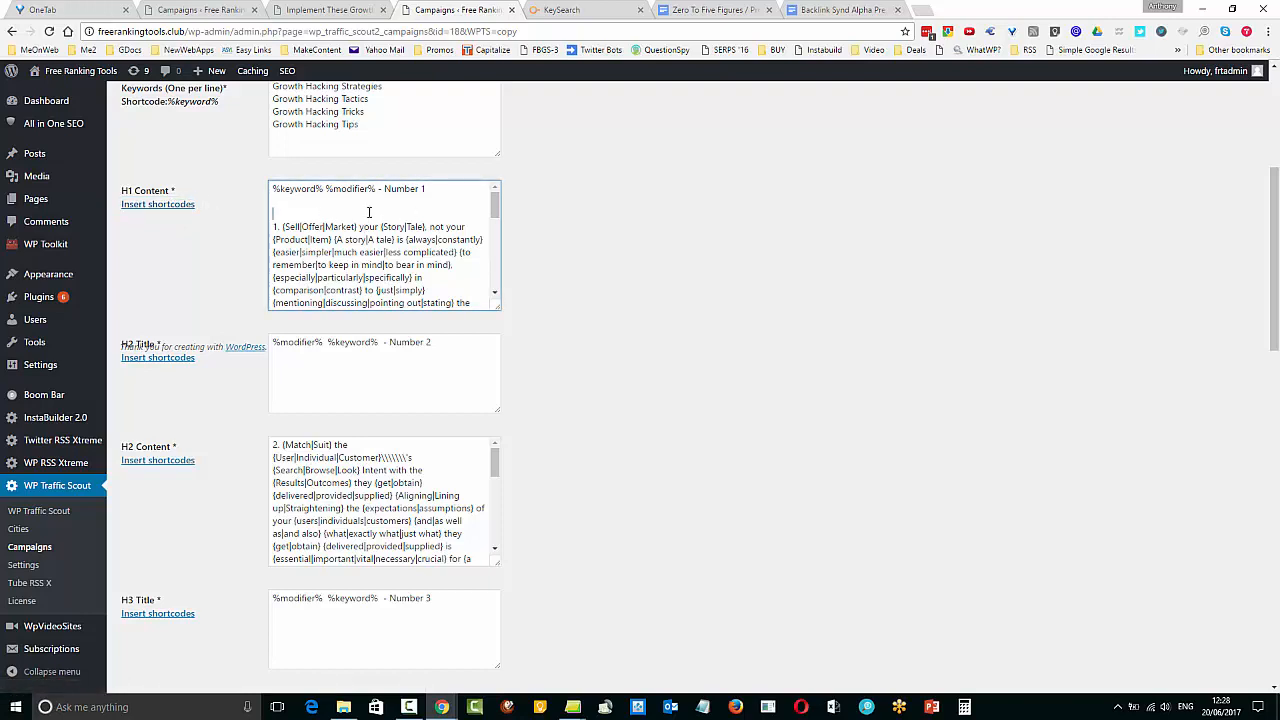
key("BackSpace")
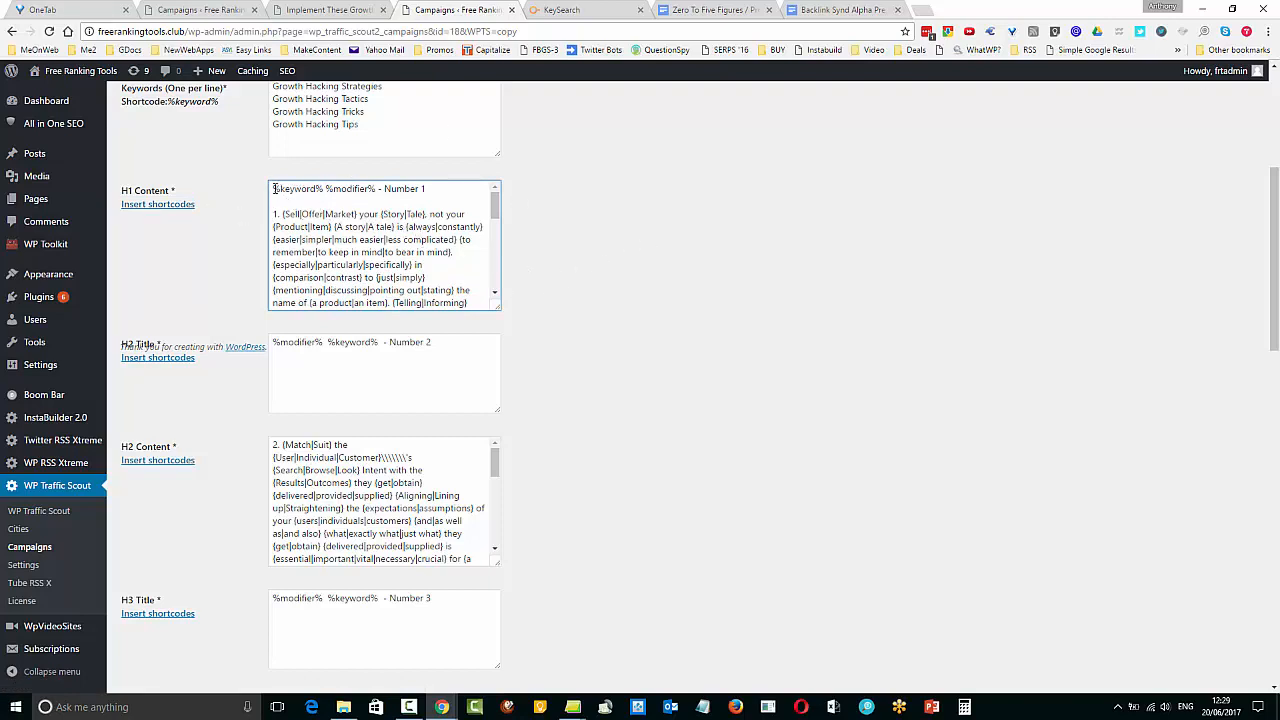
left_click_drag(266, 192, 299, 190)
left_click(387, 188)
Remove the stray backslashes before the 's in the first sentence of the H2 Content
left_click(409, 458)
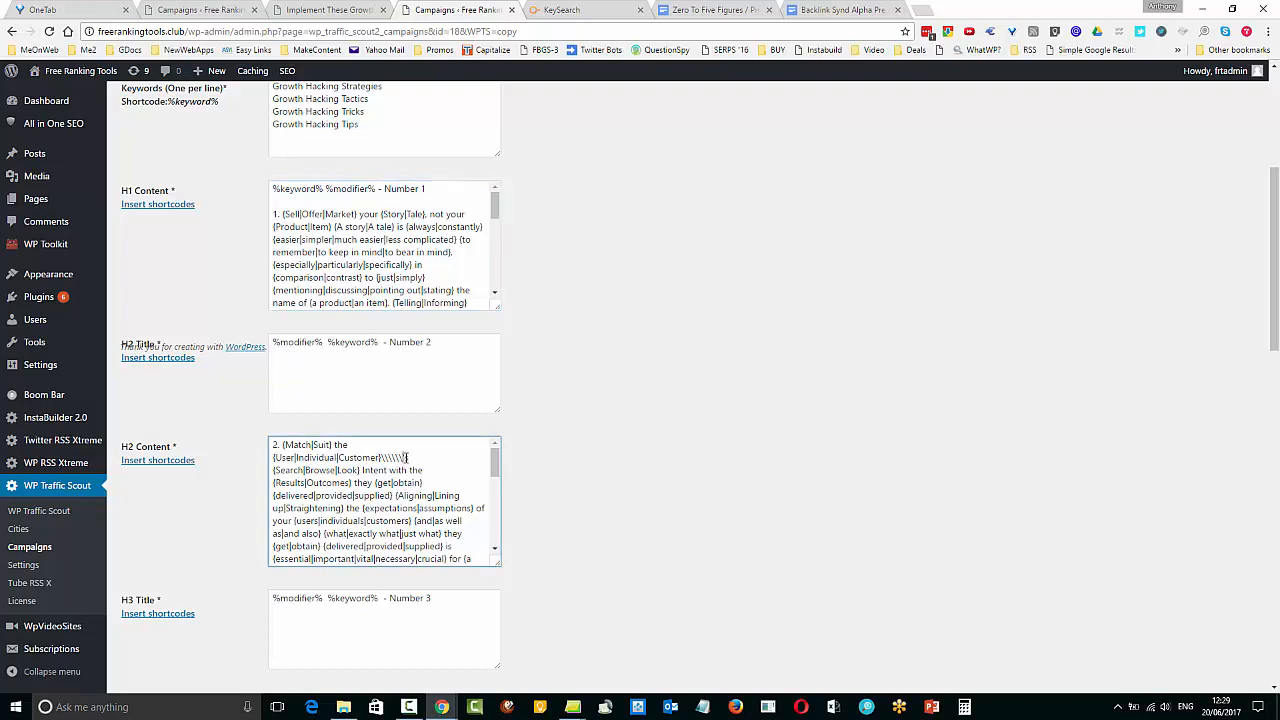
key("BackSpace")
key("BackSpace")
key("BackSpace")
key("BackSpace")
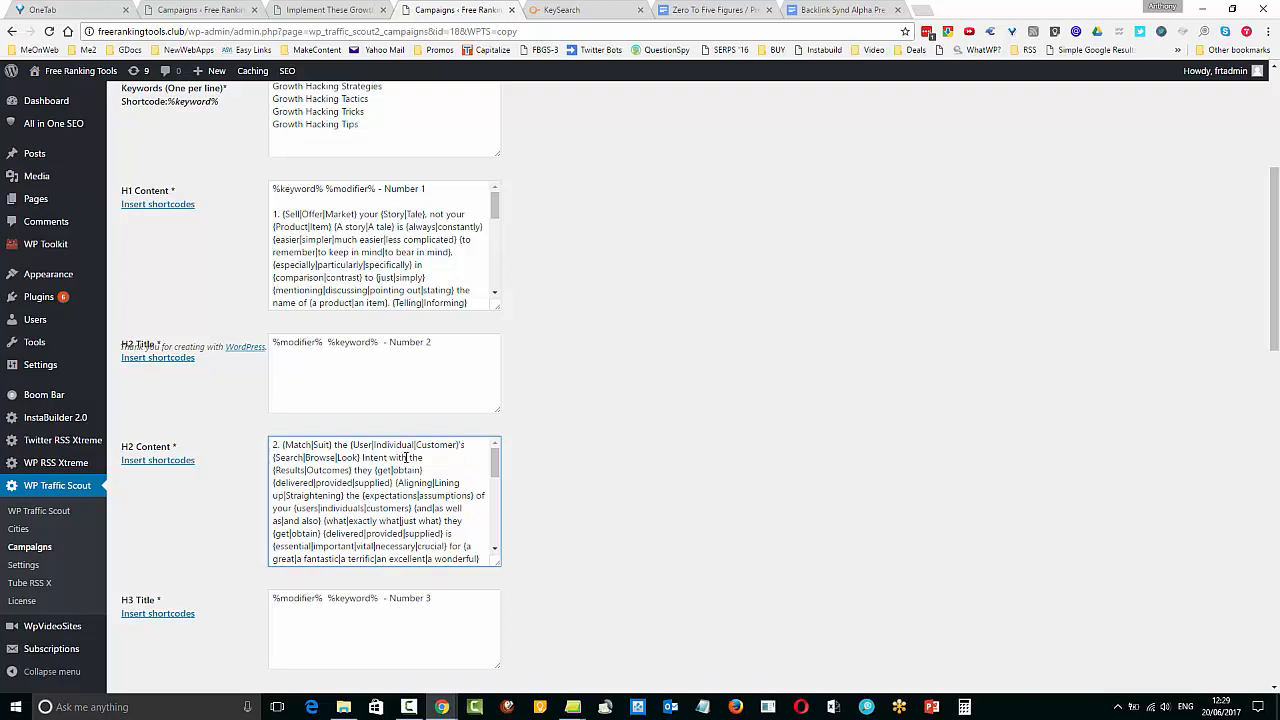
key("BackSpace")
Check the remaining content for stray backslashes and clean up "CTA's" in the H3 Content
scroll(419, 271, "down", 10)
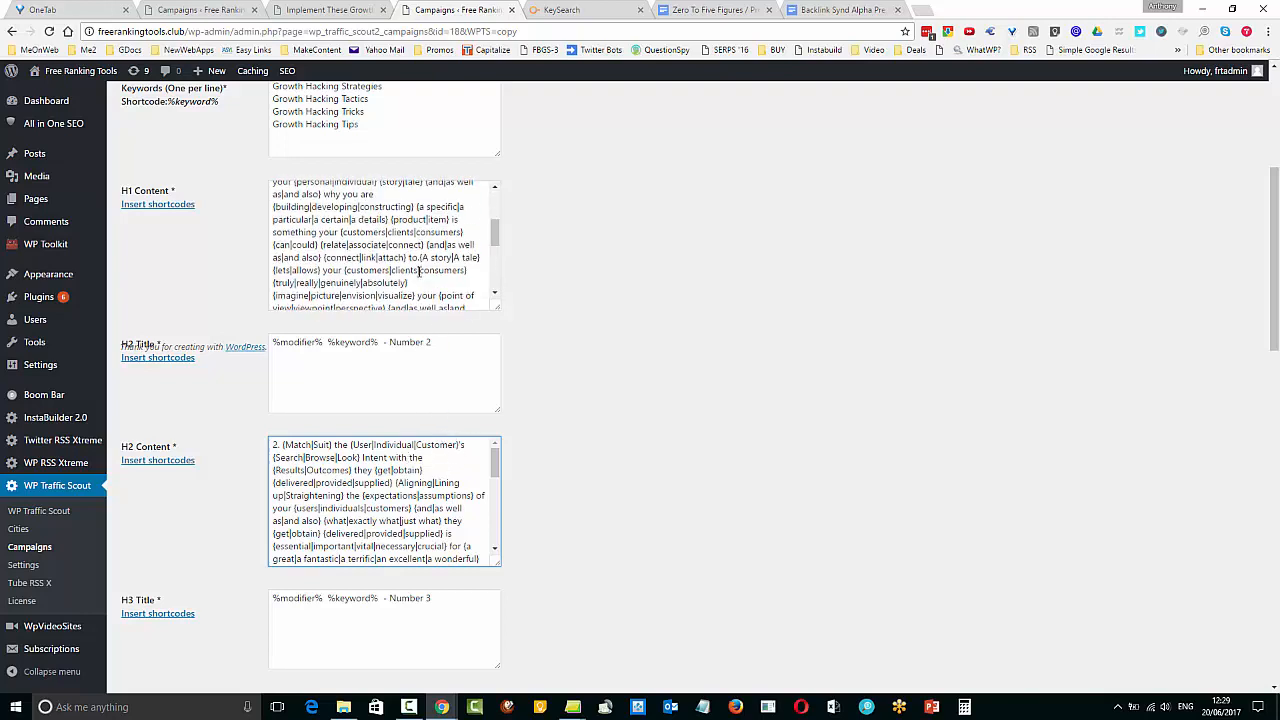
scroll(419, 271, "up", 3)
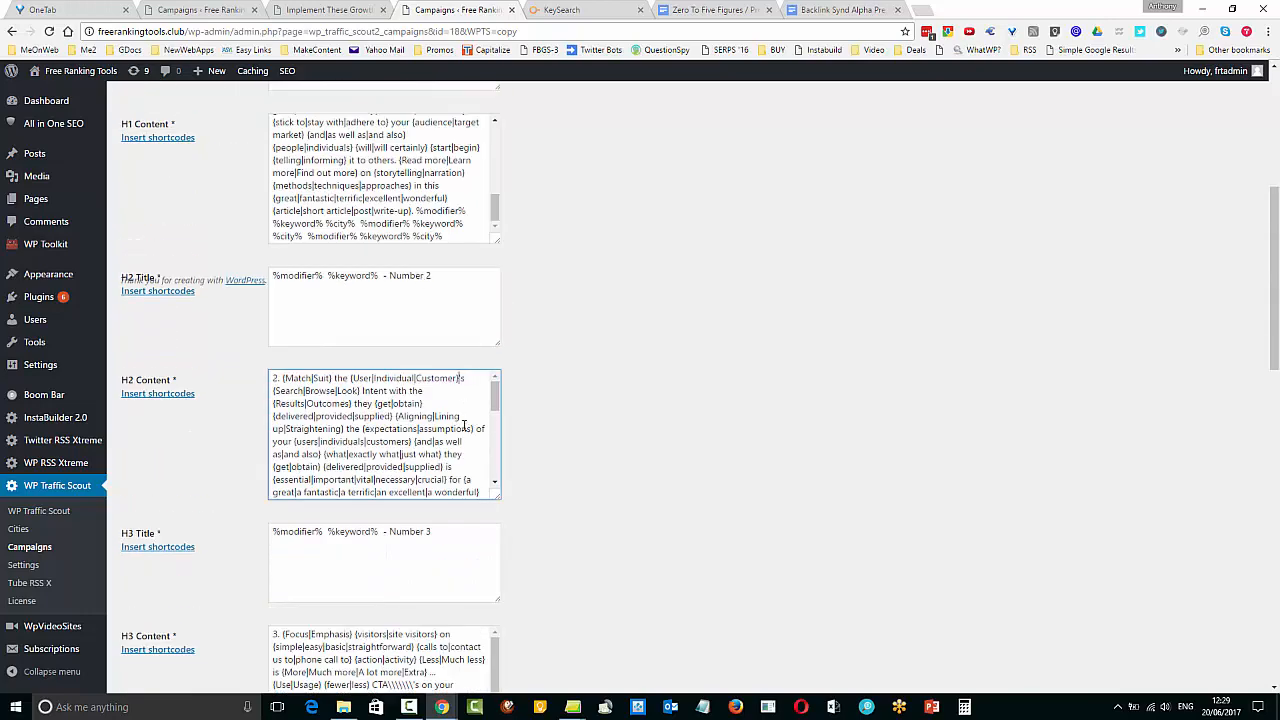
scroll(475, 421, "down", 5)
scroll(628, 474, "down", 4)
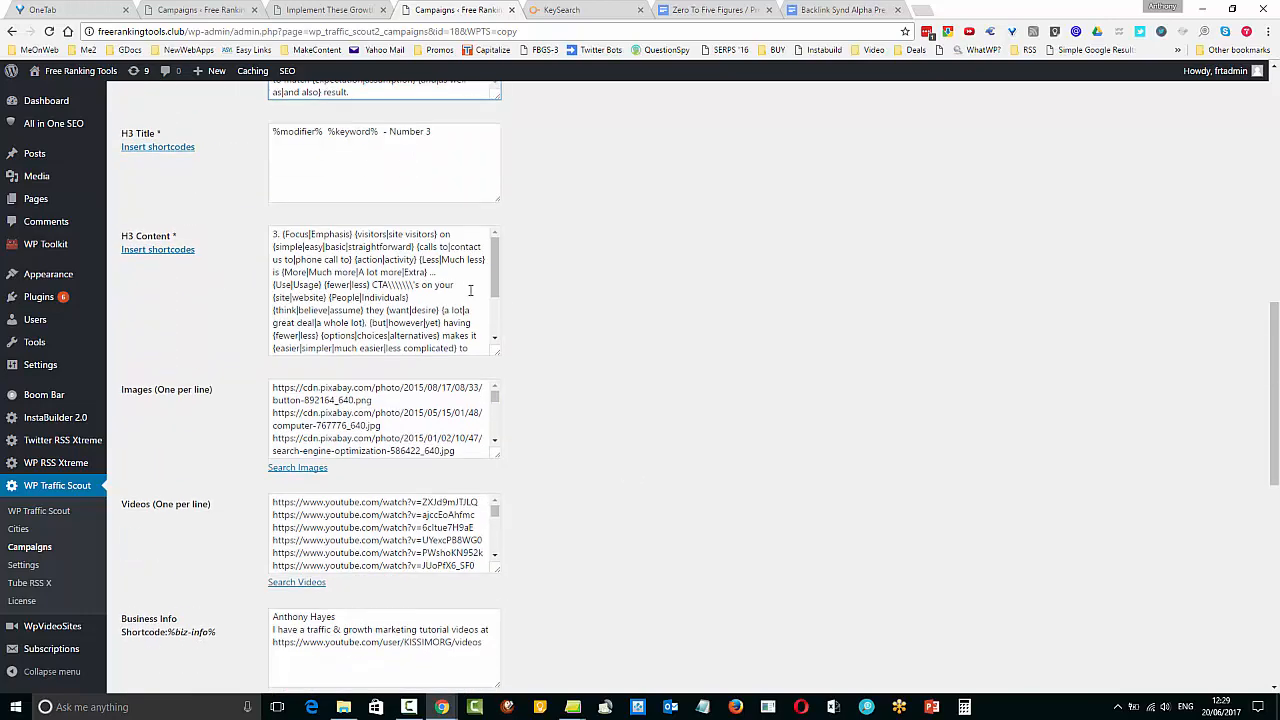
left_click(414, 290)
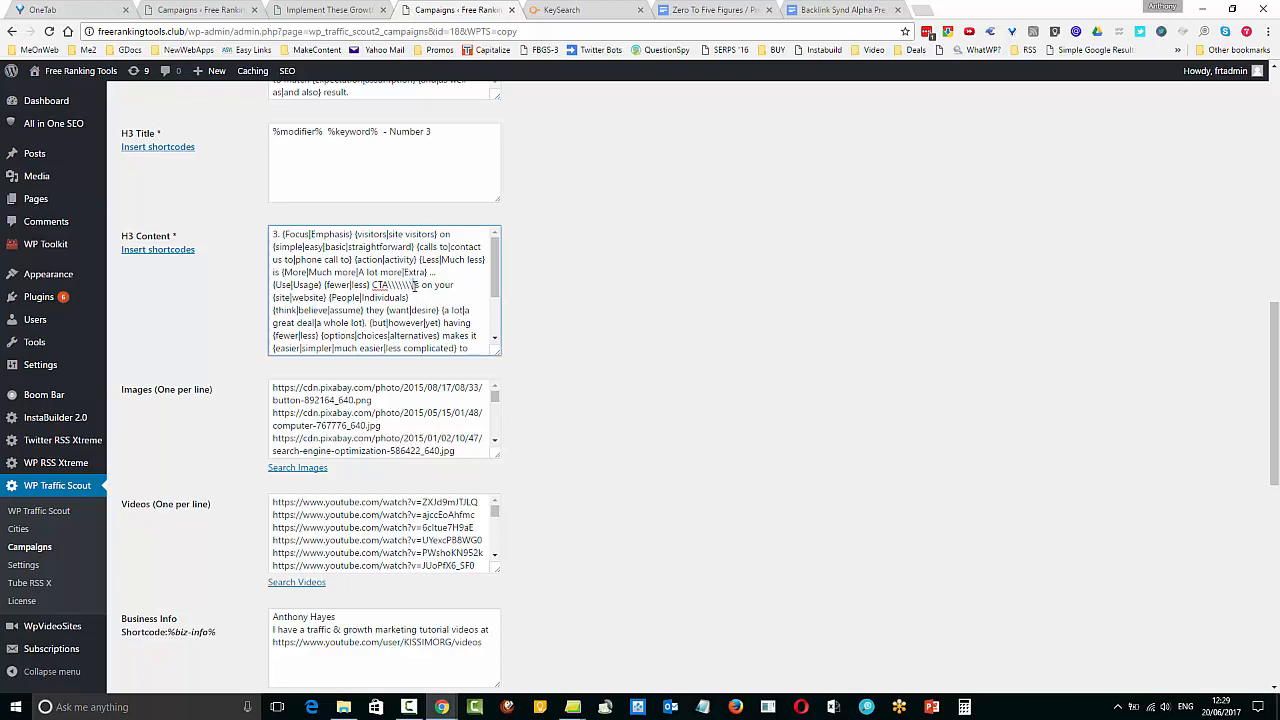
key("BackSpace")
key("BackSpace")
key("BackSpace")
key("BackSpace")
key("BackSpace")
key("BackSpace")
key("BackSpace")
key("BackSpace")
Open the campaign's image search and search for "seo"
scroll(586, 320, "up", 2)
scroll(584, 321, "down", 3)
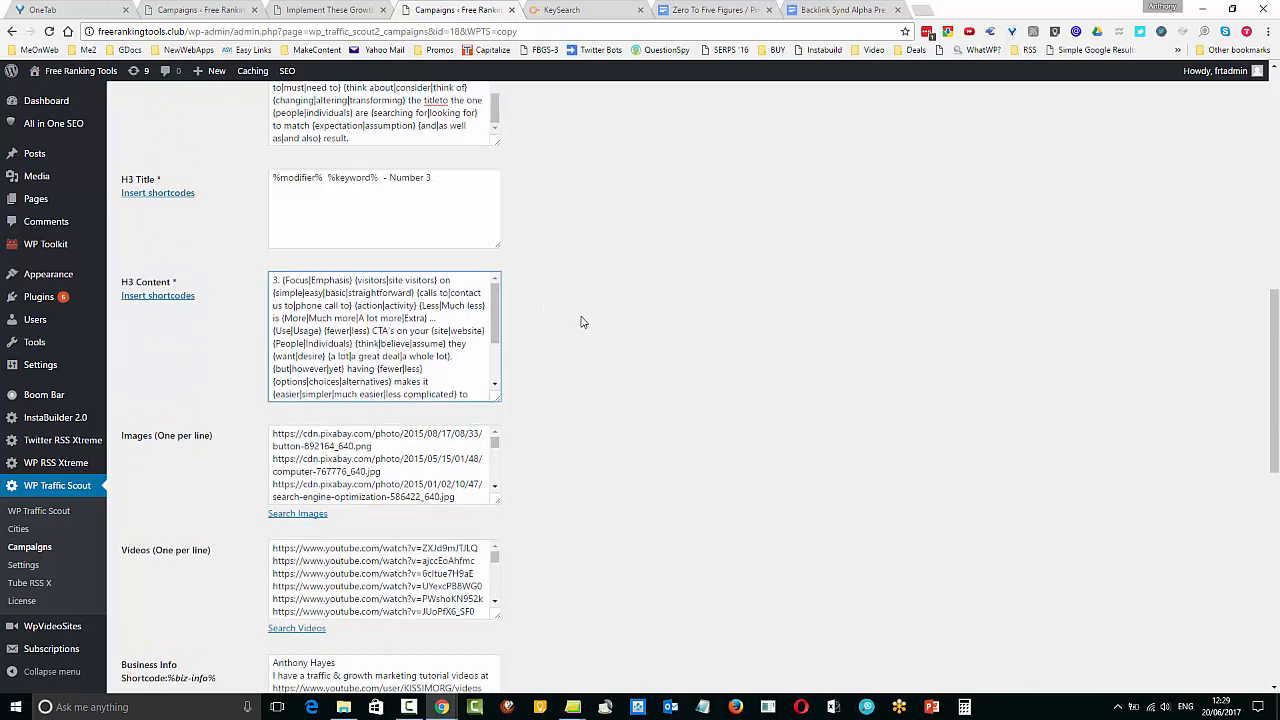
scroll(584, 321, "down", 1)
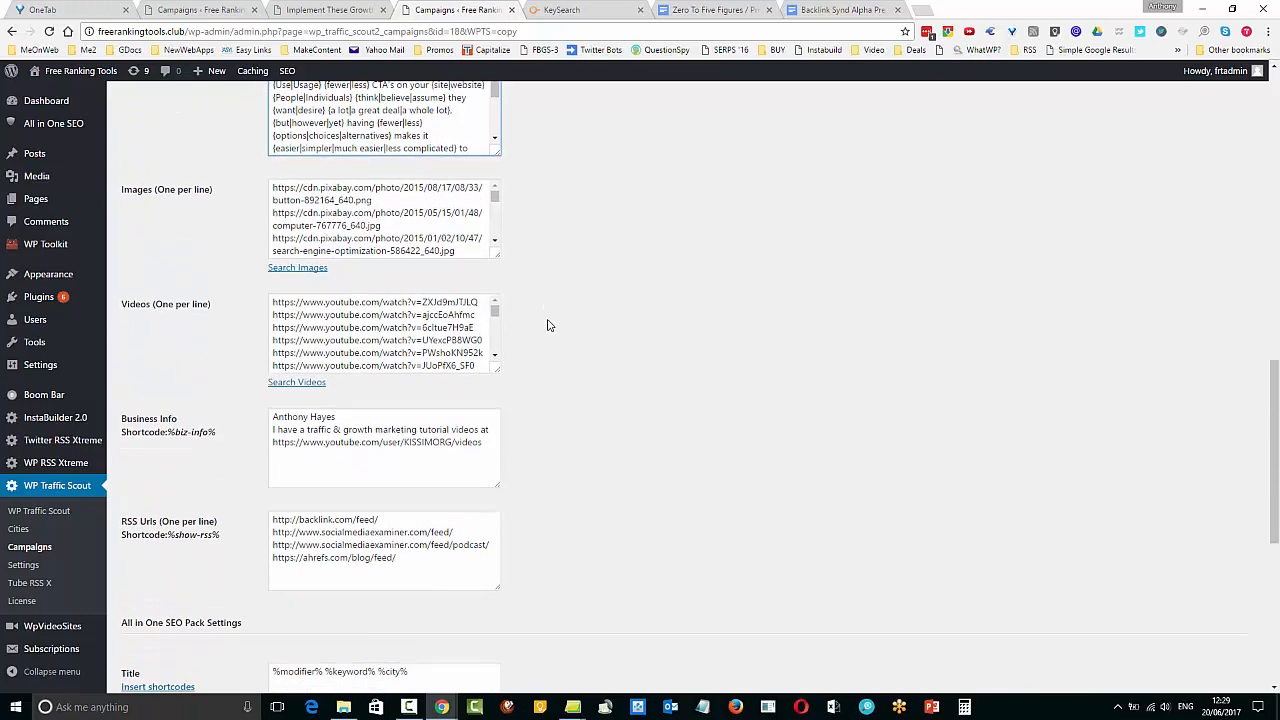
left_click(297, 268)
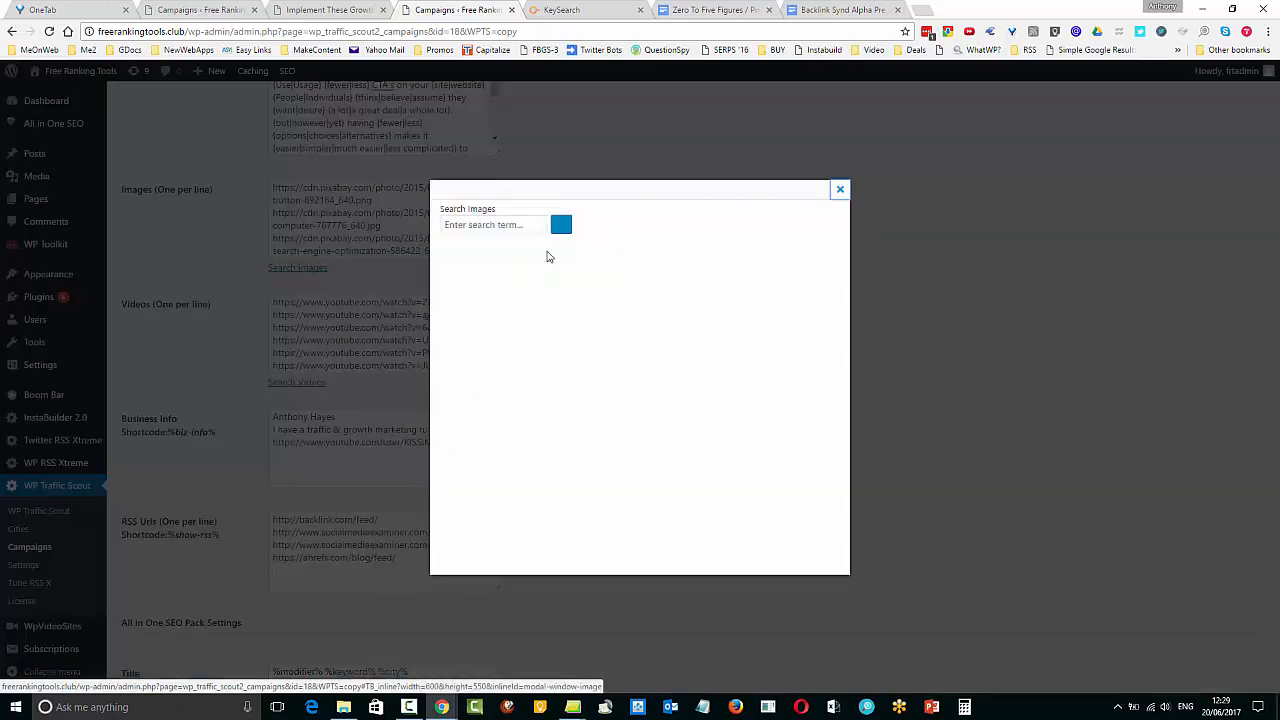
left_click(528, 227)
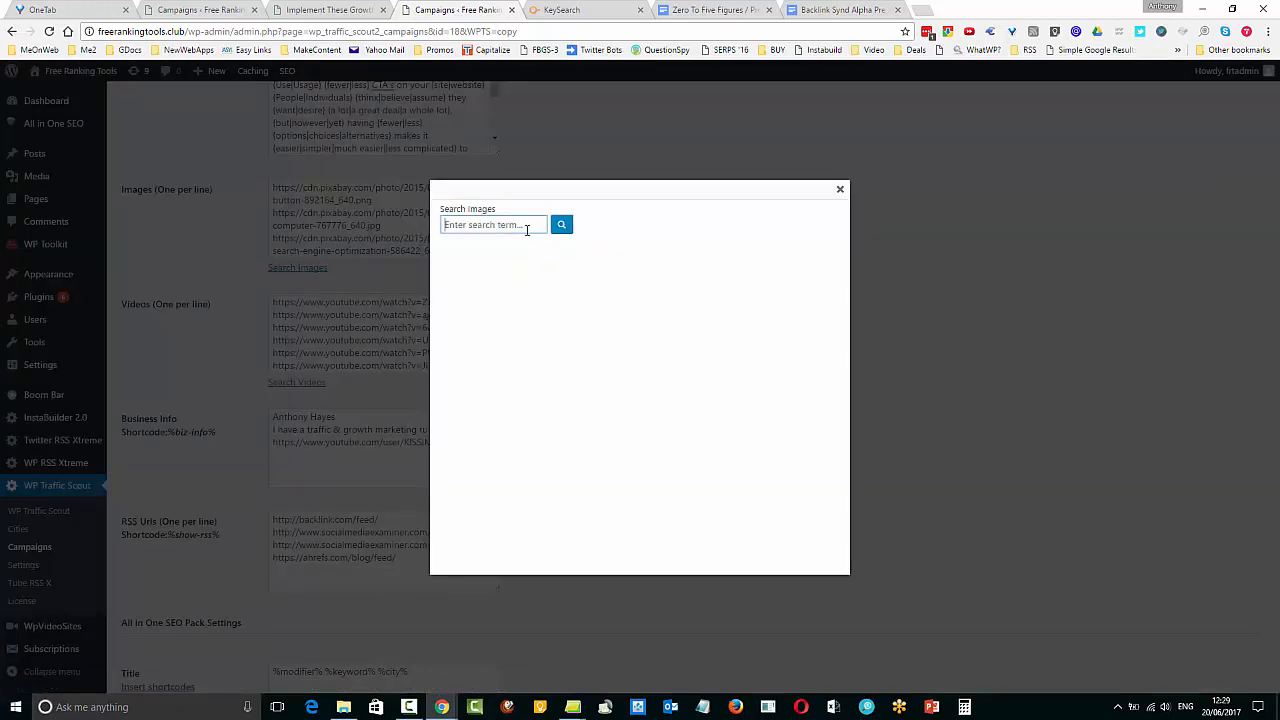
type("seo")
left_click(564, 232)
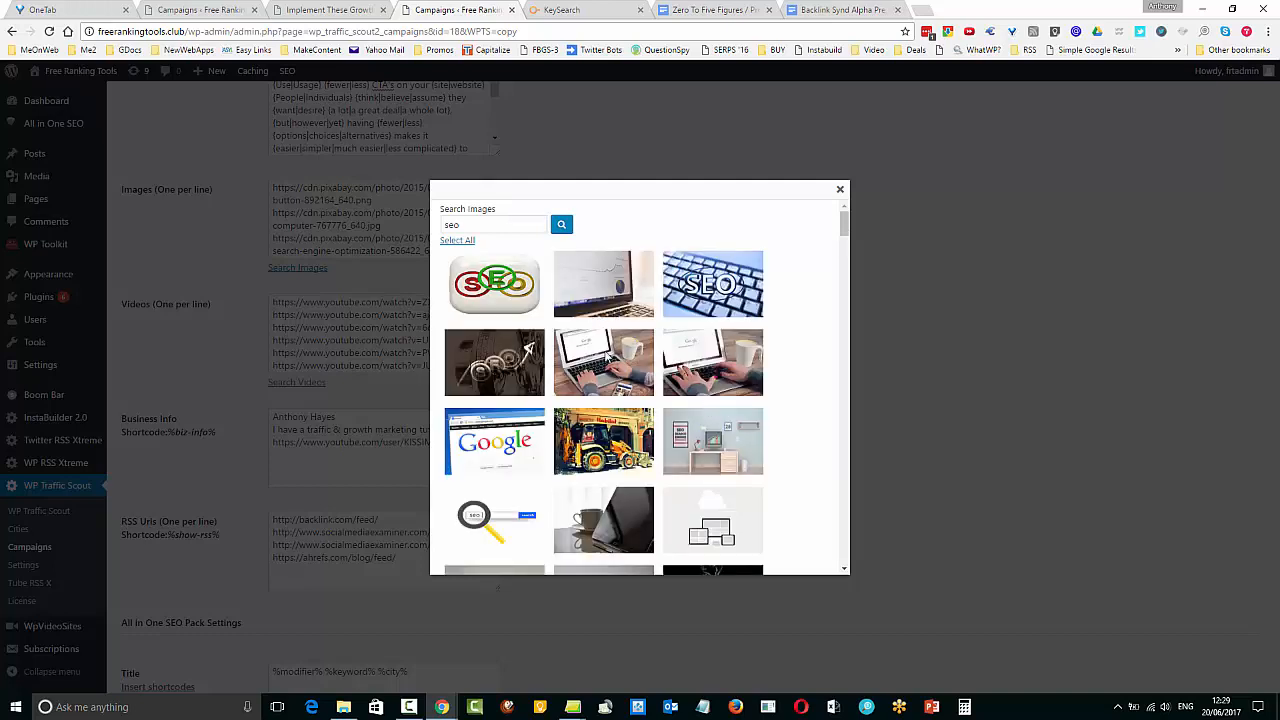
Pick two laptop photos from the seo image results and close the image search
left_click(610, 354)
left_click(614, 276)
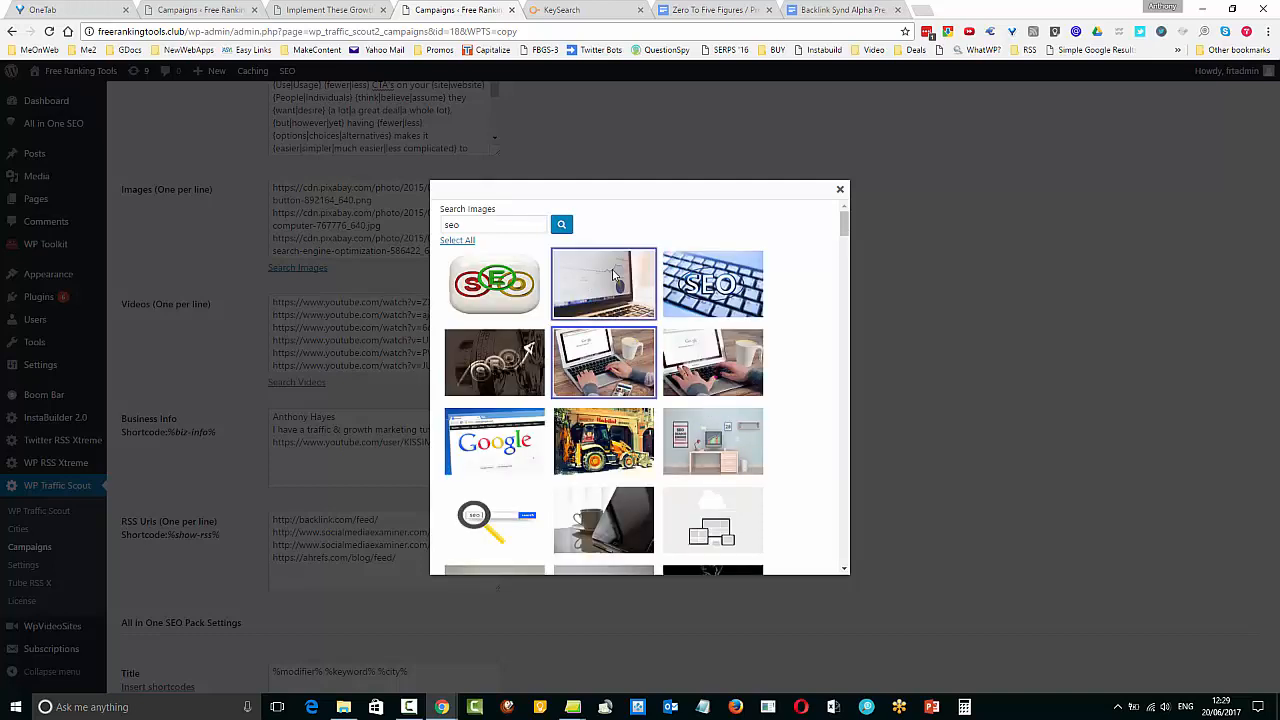
left_click(840, 189)
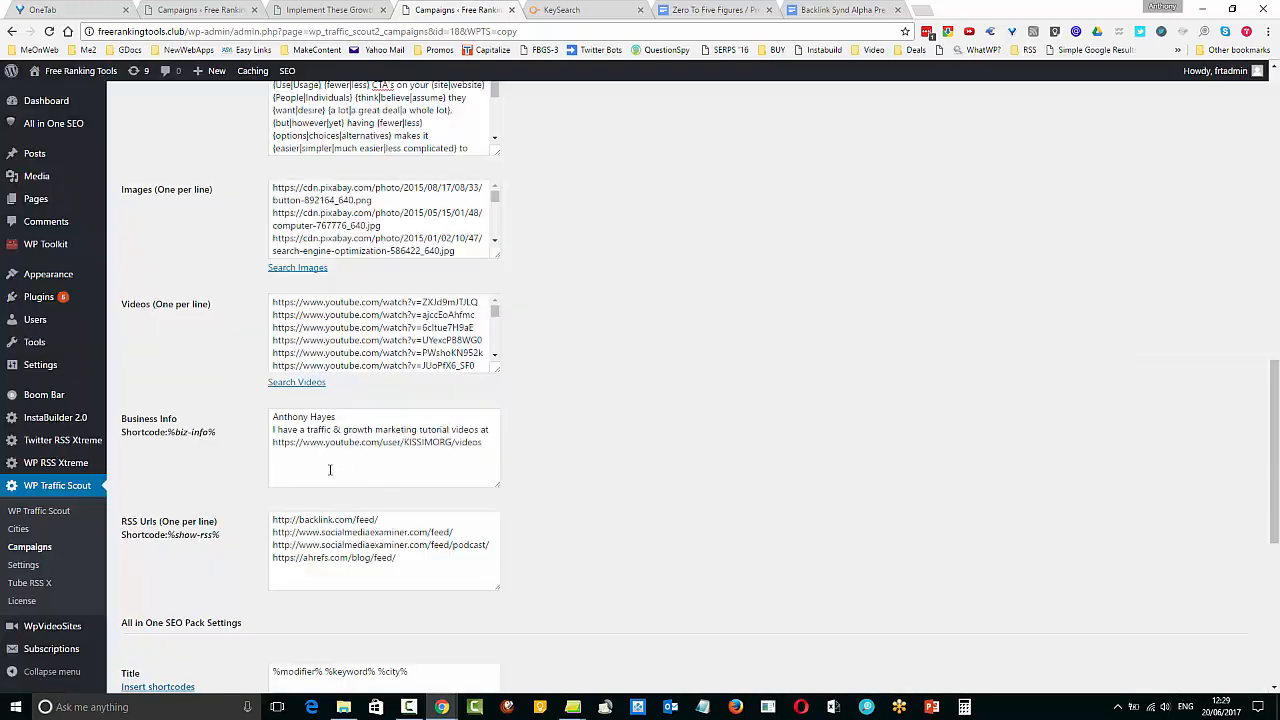
Delete all existing image URLs from the campaign's Images field
scroll(385, 305, "up", 1)
left_click(294, 267)
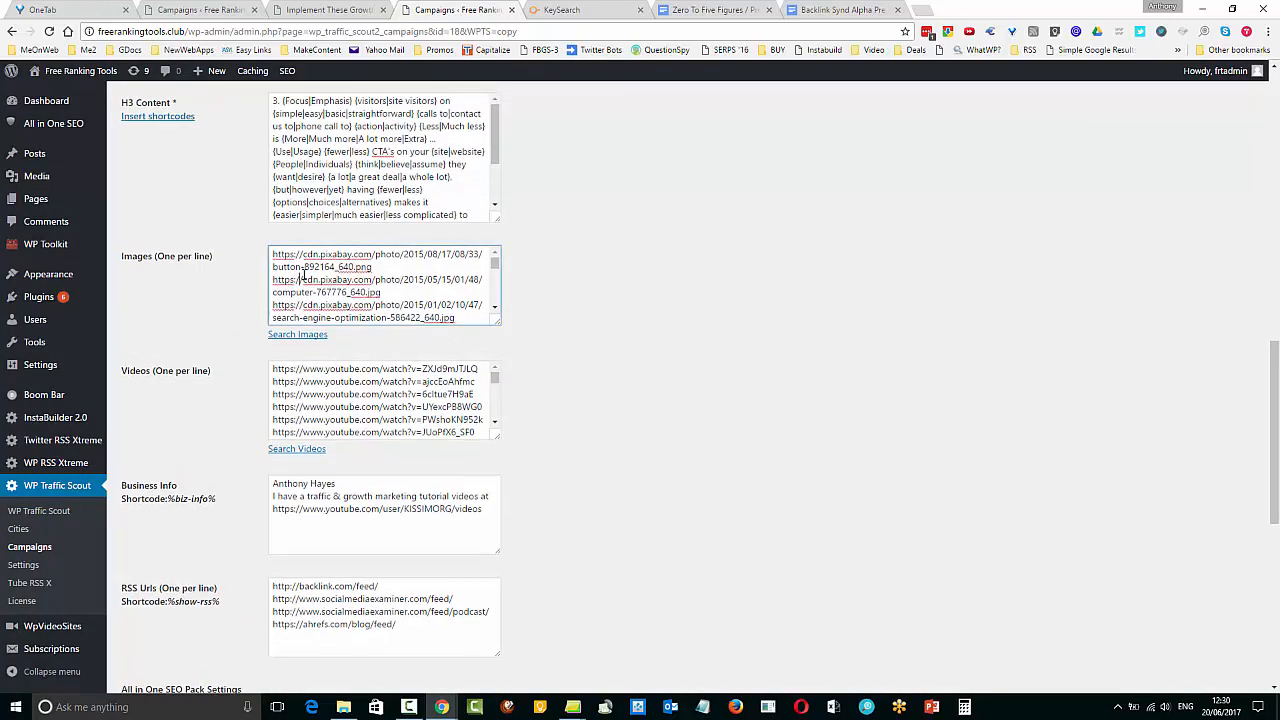
key("ctrl+a")
key("BackSpace")
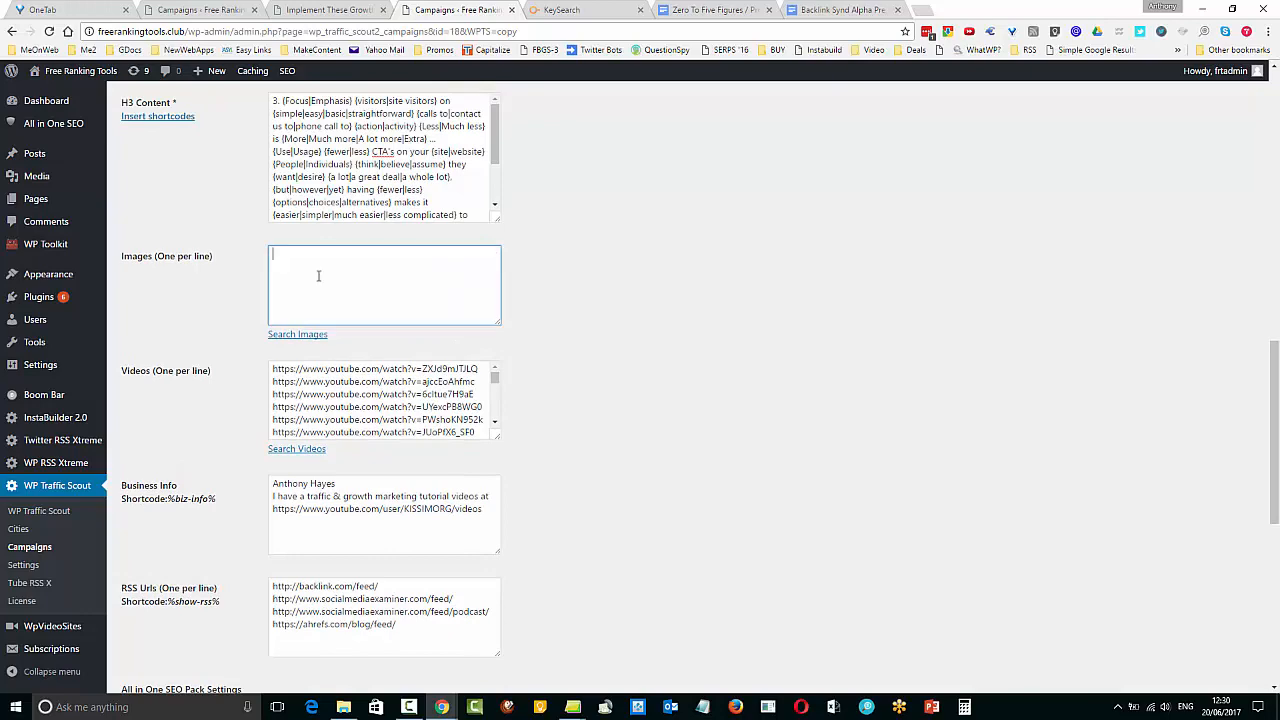
Reopen the image search and add every seo image from the first two result pages to the campaign
left_click(311, 334)
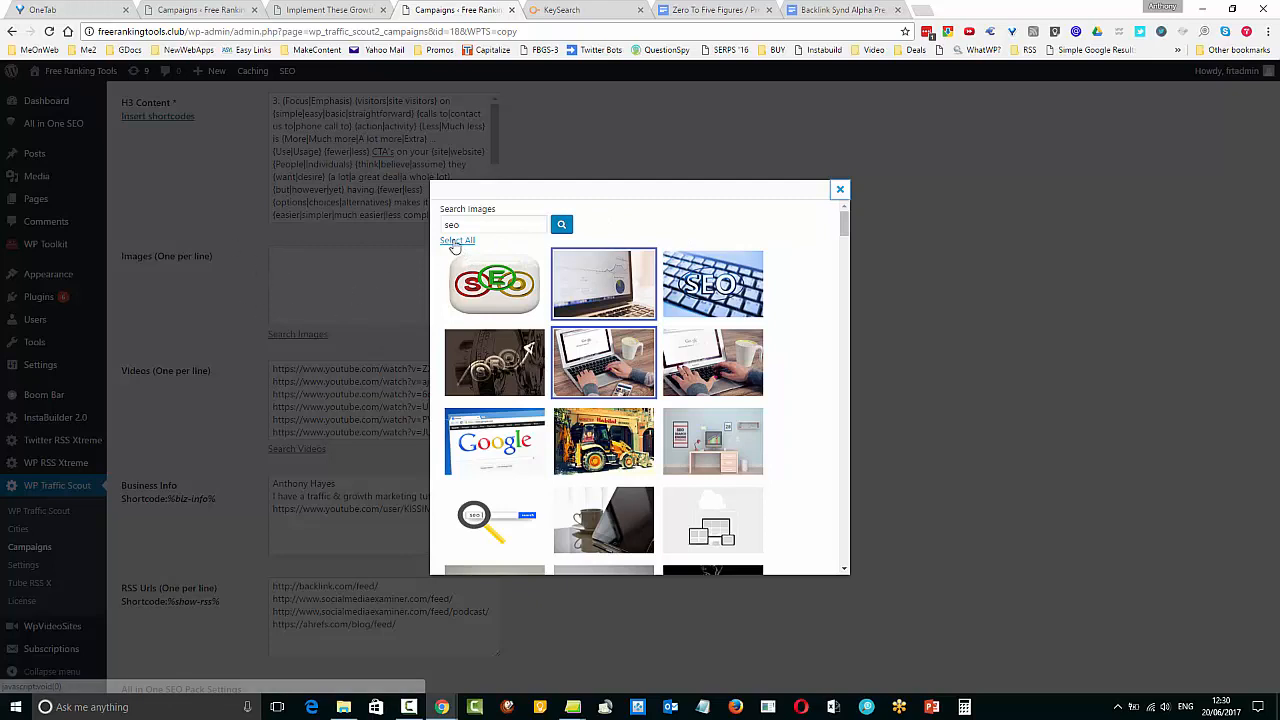
left_click(457, 240)
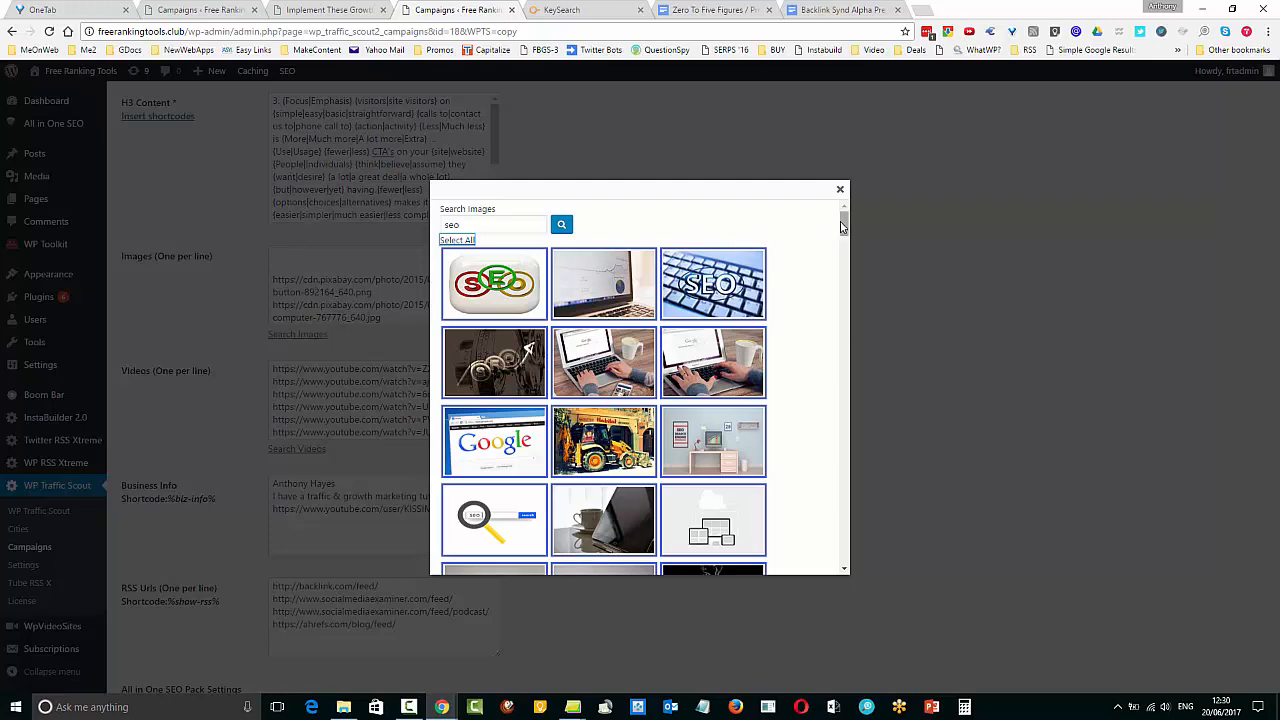
left_click_drag(844, 222, 846, 568)
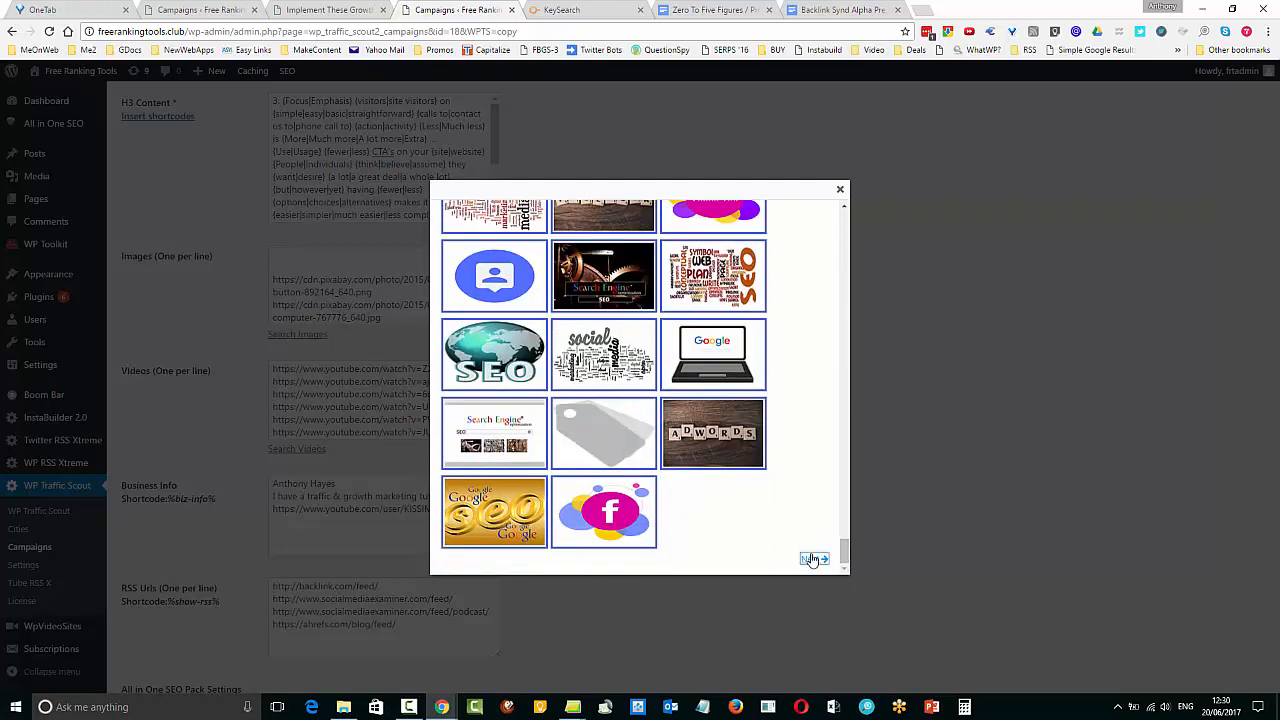
left_click(813, 558)
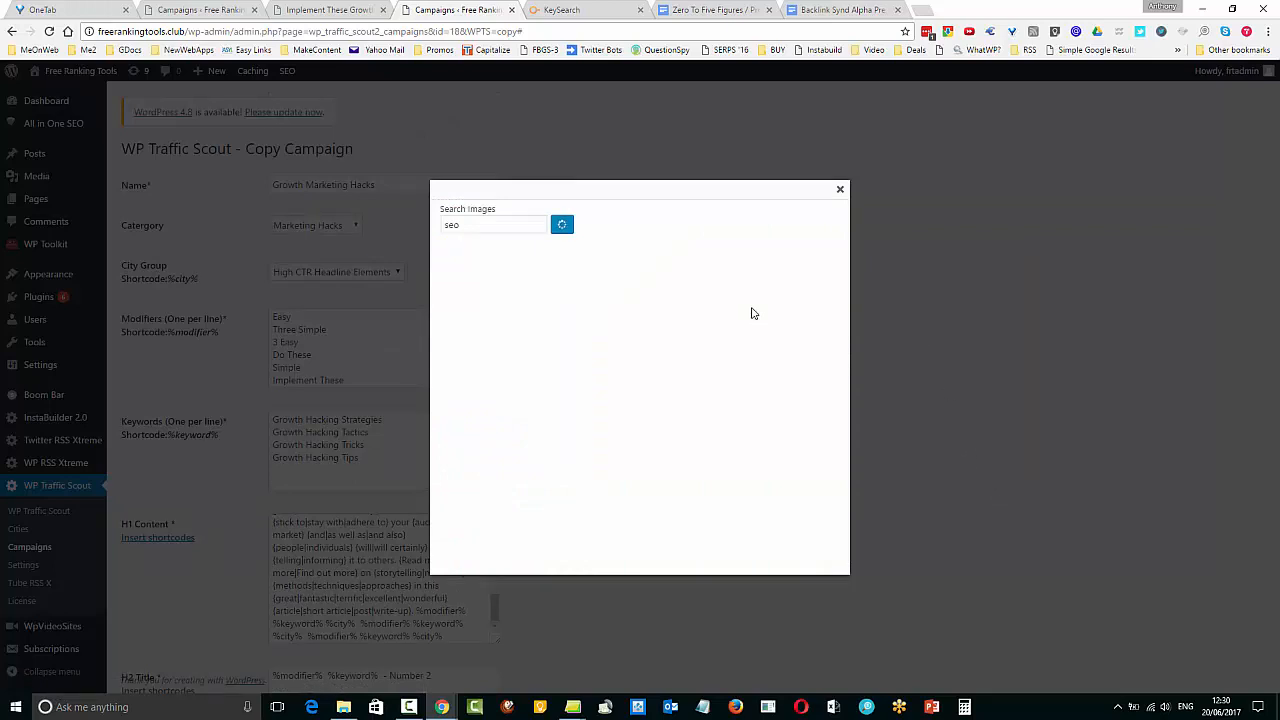
left_click(457, 240)
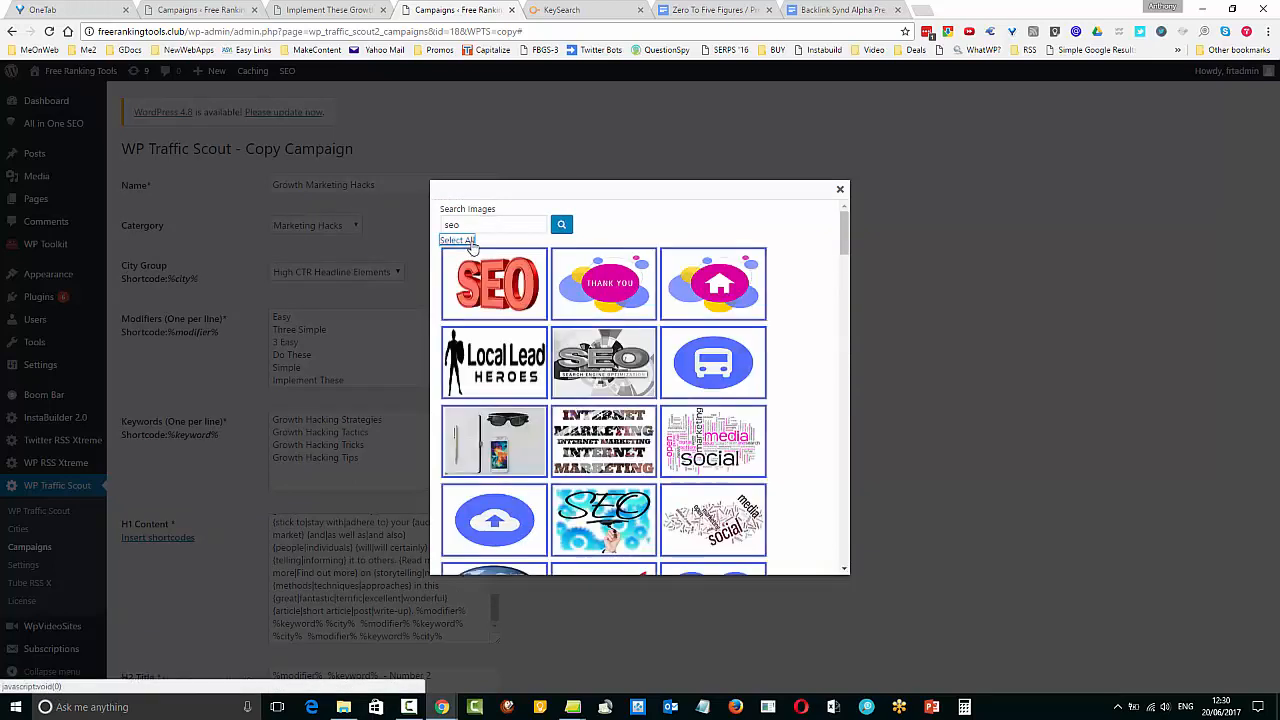
Close the image search and remove the blank lines above the first URL in the campaign's Images field
scroll(797, 443, "down", 10)
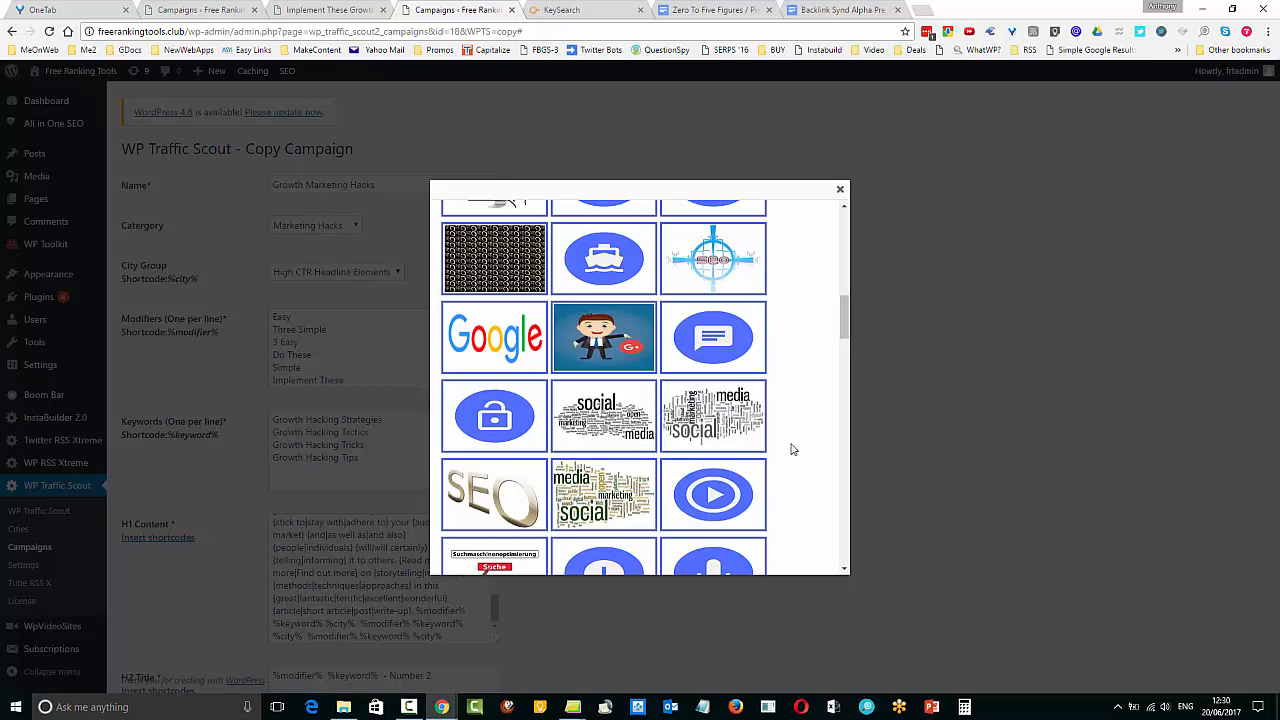
scroll(797, 443, "down", 15)
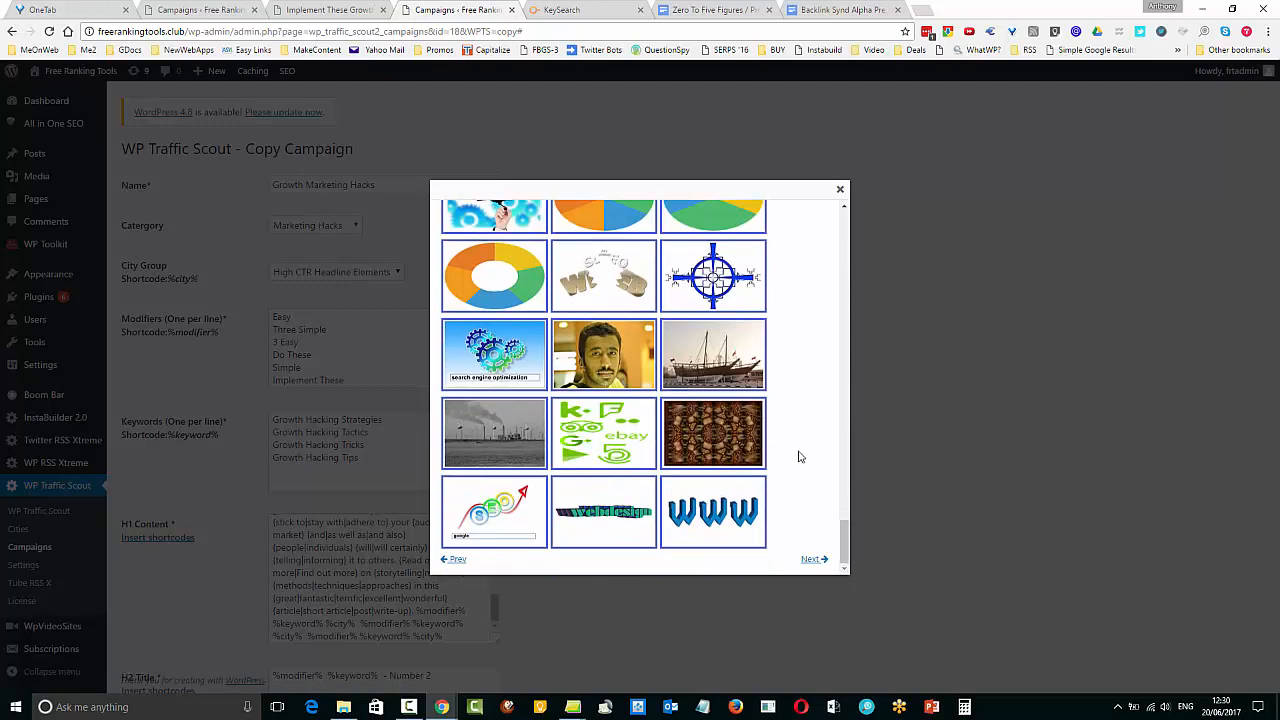
left_click(839, 190)
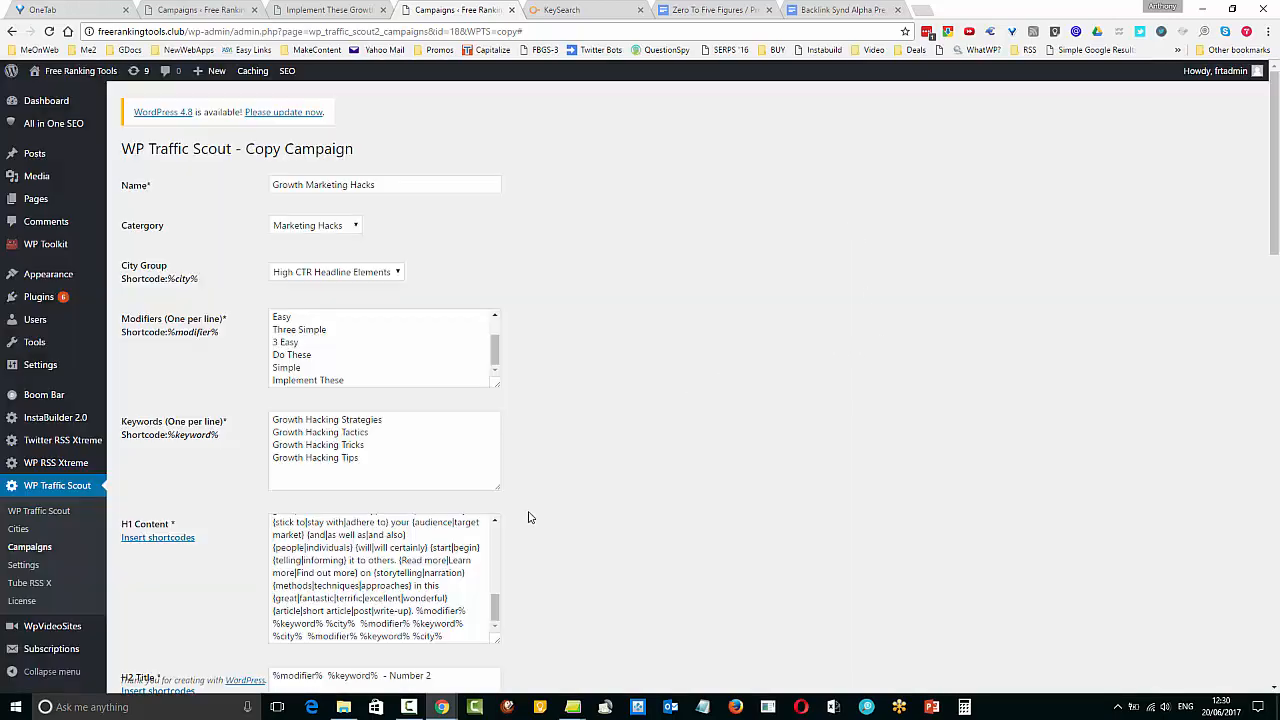
scroll(677, 397, "down", 7)
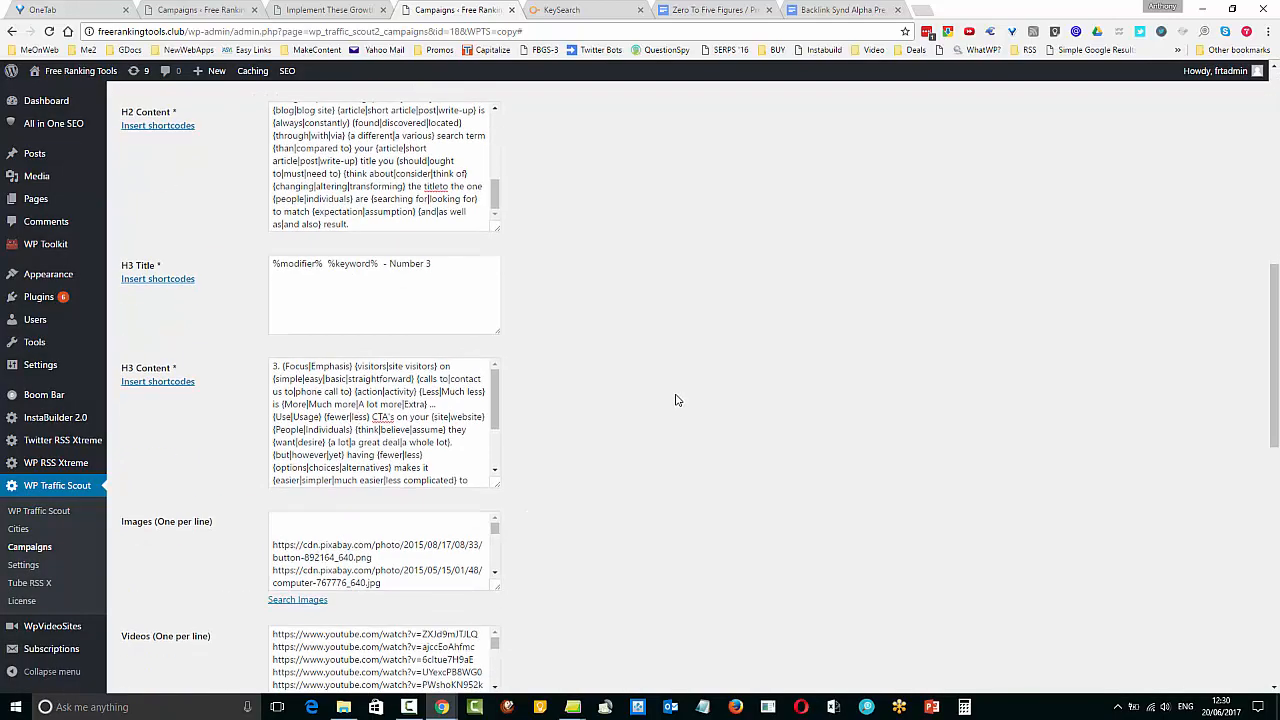
scroll(677, 400, "down", 3)
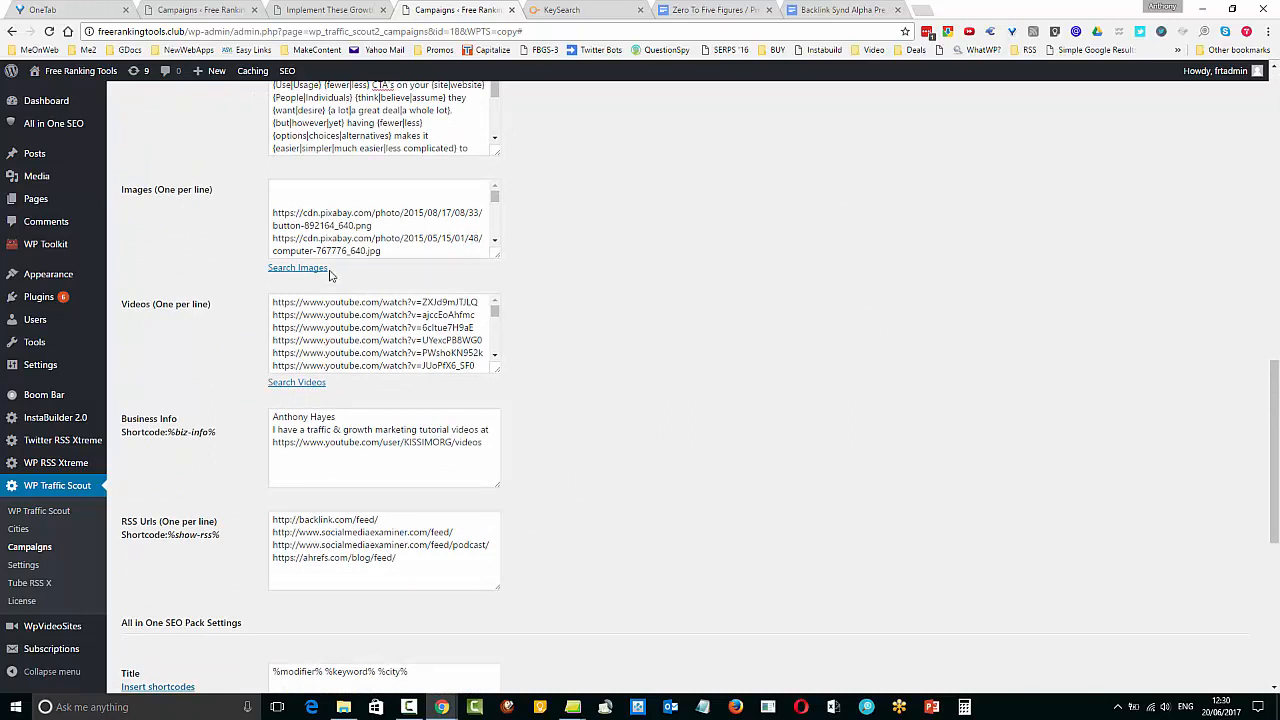
left_click(276, 208)
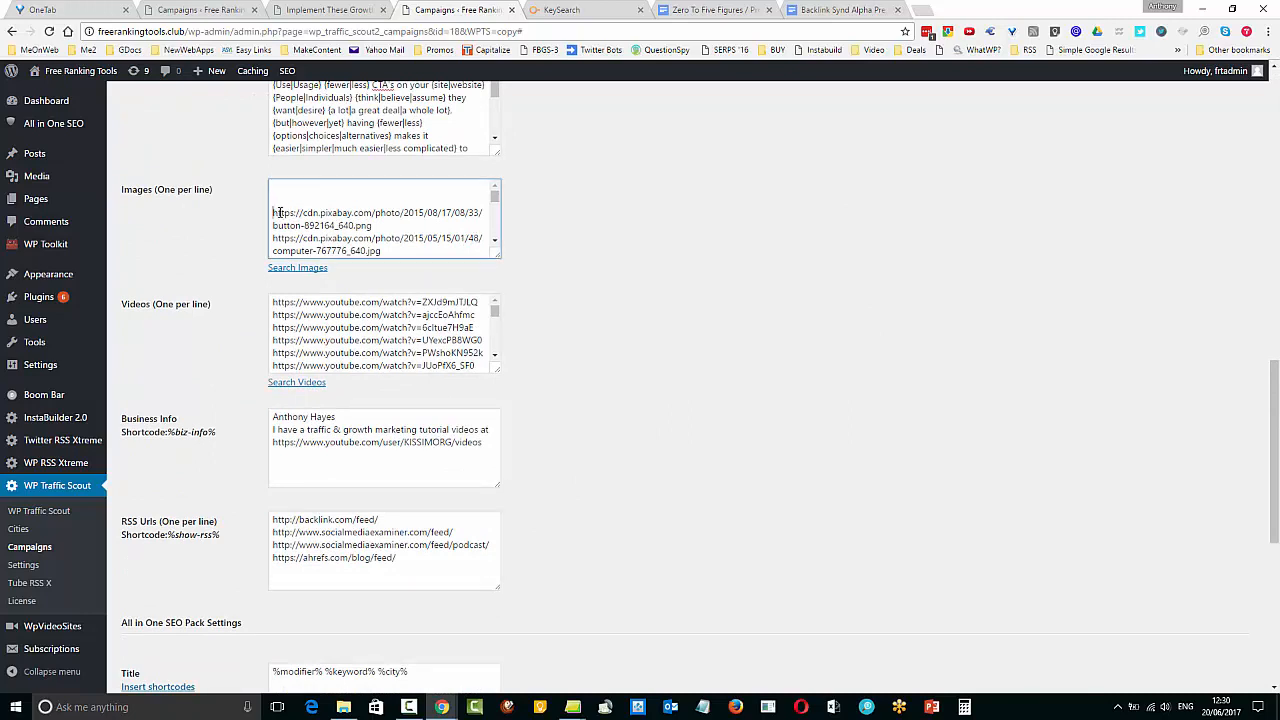
key("BackSpace")
key("BackSpace")
Delete all existing video URLs from the campaign's Videos field
left_click(314, 314)
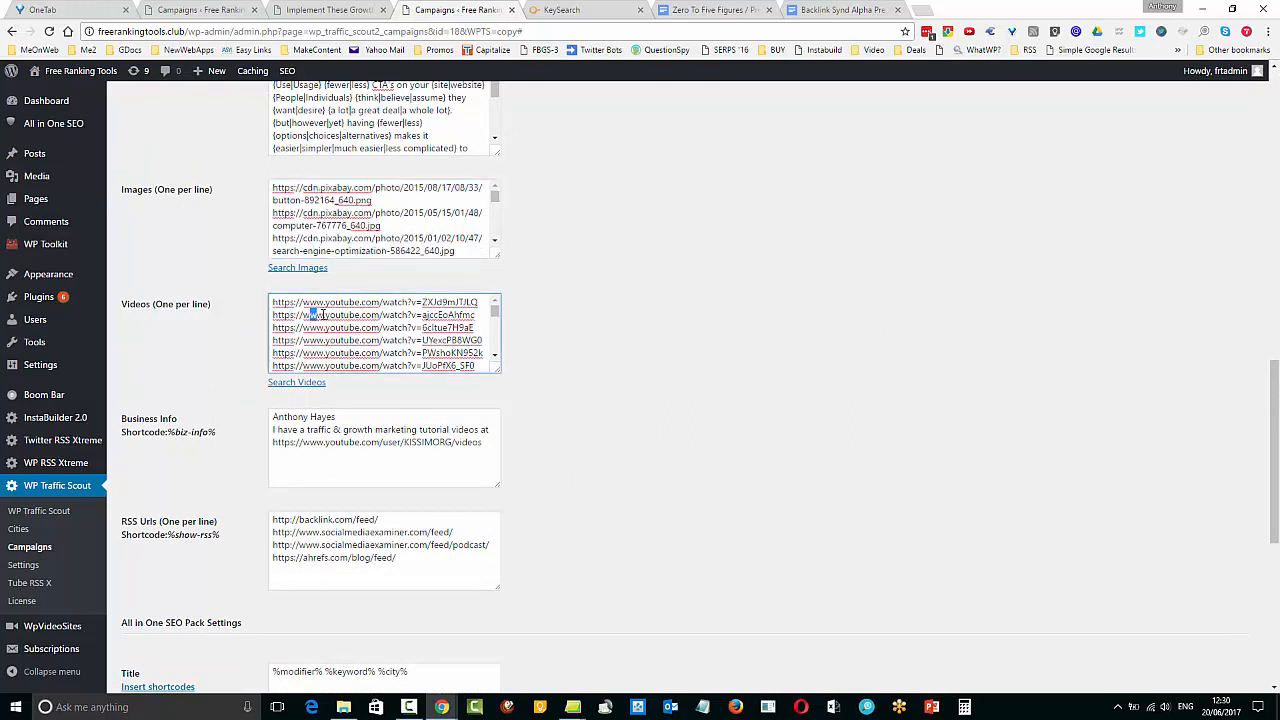
key("ctrl+a")
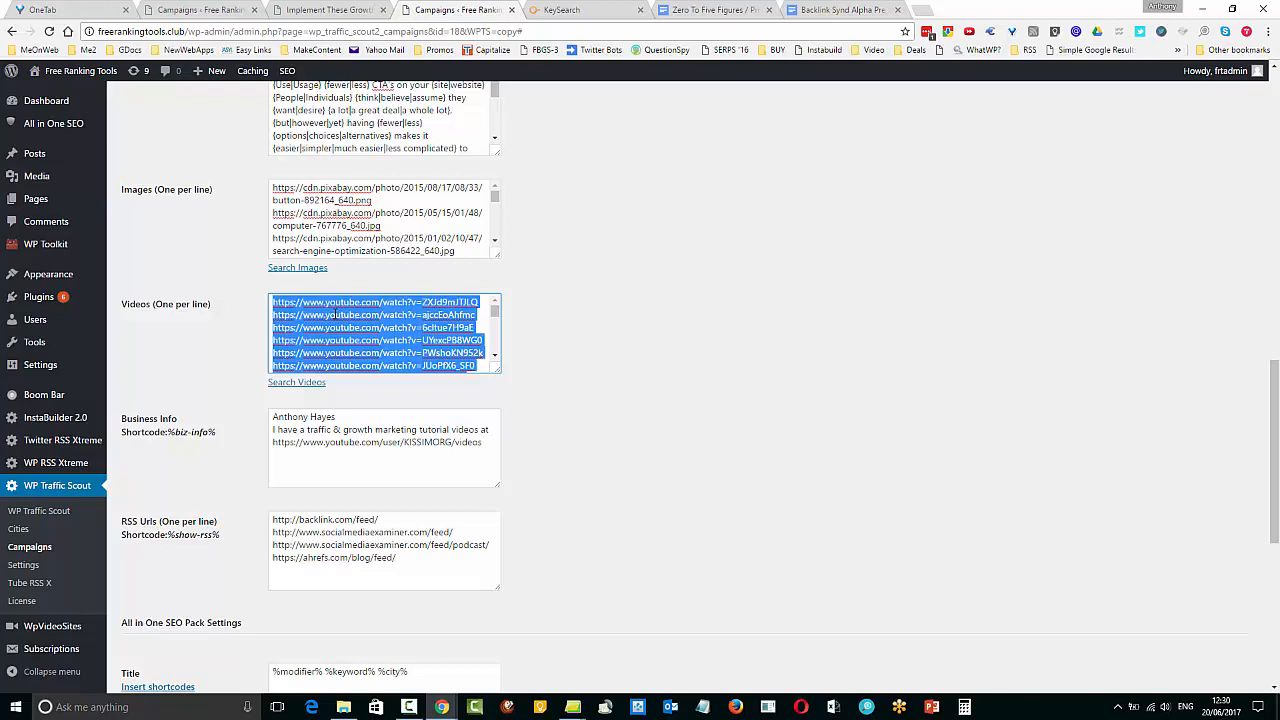
key("BackSpace")
Open the campaign's video search and search for "growth hacking"
left_click(302, 382)
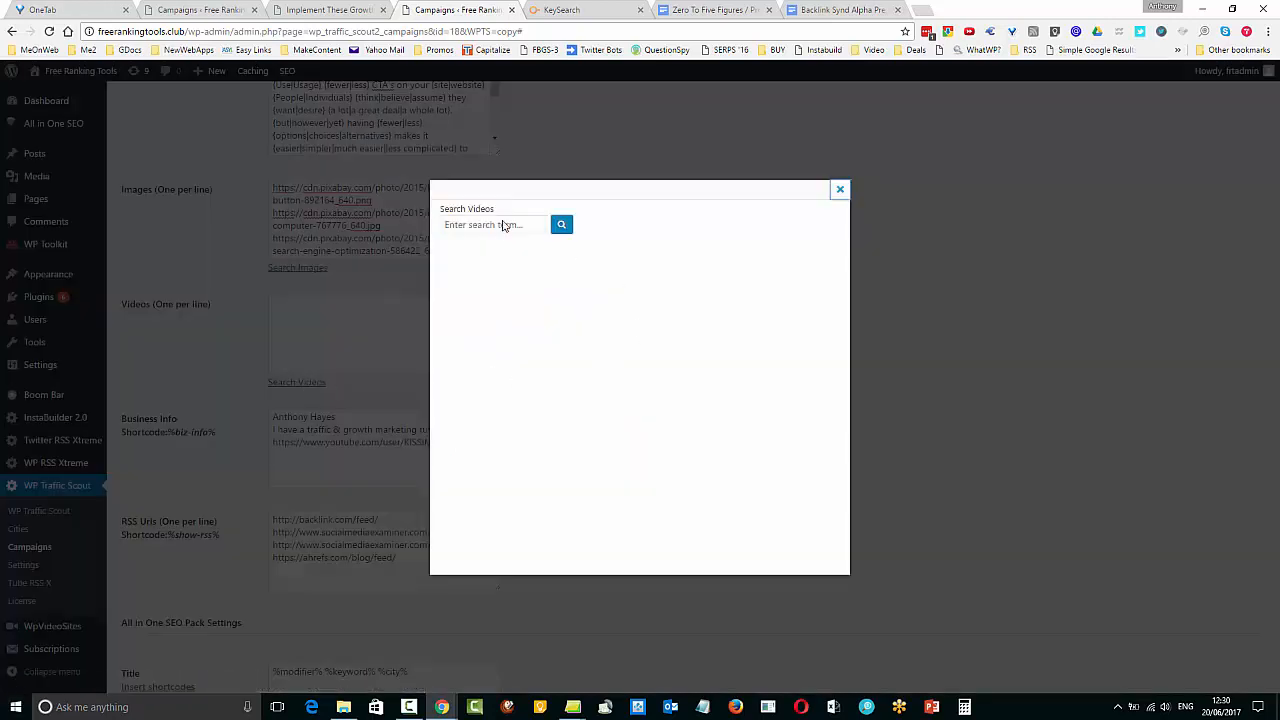
left_click(502, 227)
type("gr")
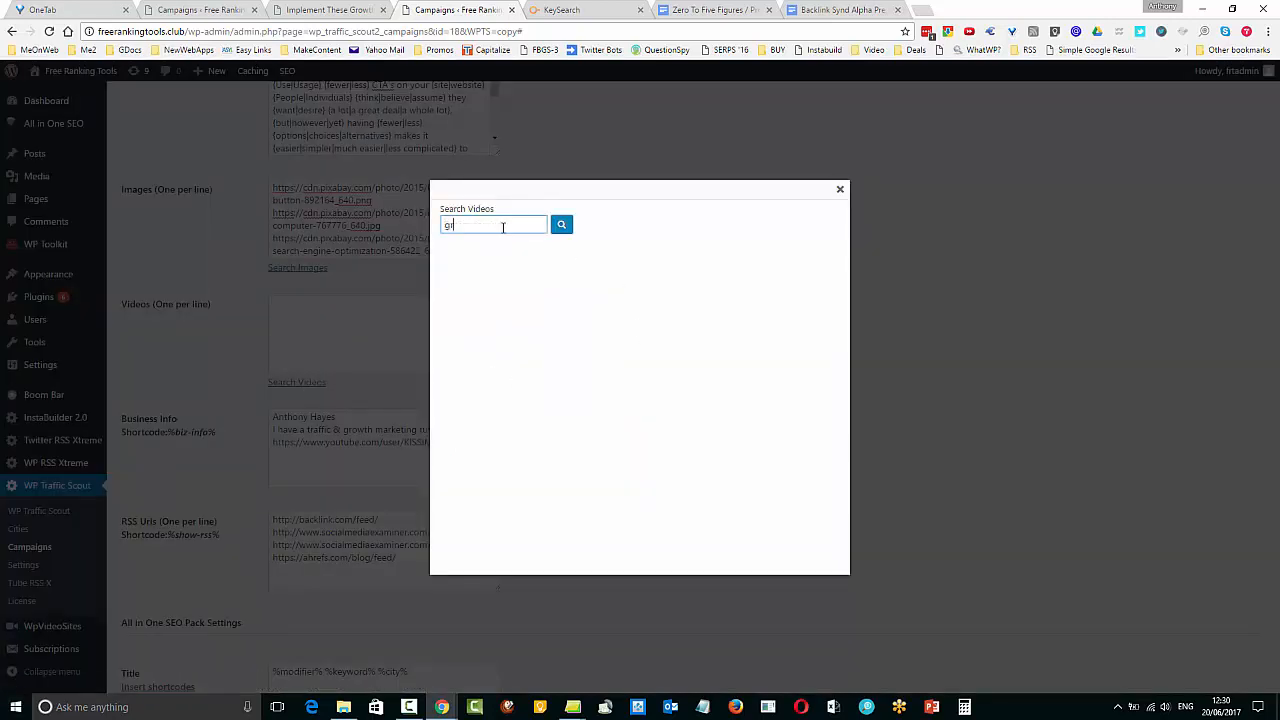
type("owth hackingt")
key("BackSpace")
left_click(560, 228)
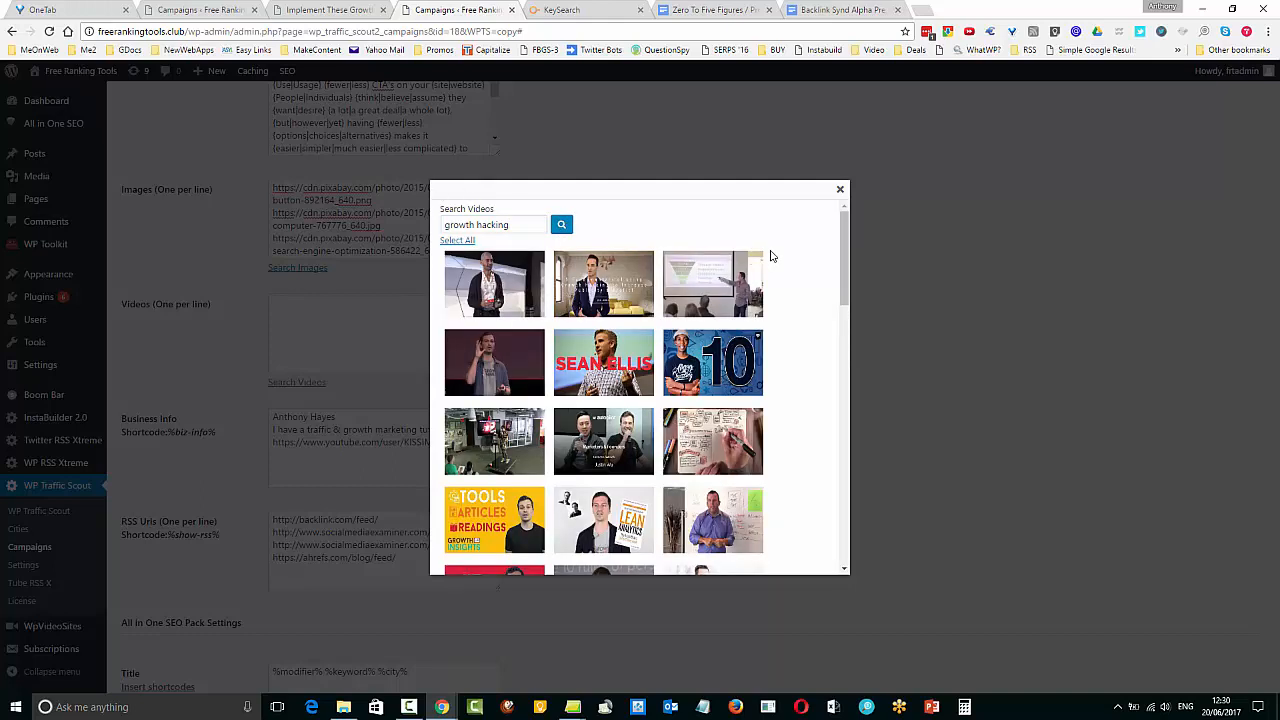
Add every growth hacking video from the first two result pages to the campaign and close the video search
left_click(458, 240)
scroll(787, 352, "down", 5)
scroll(787, 350, "down", 4)
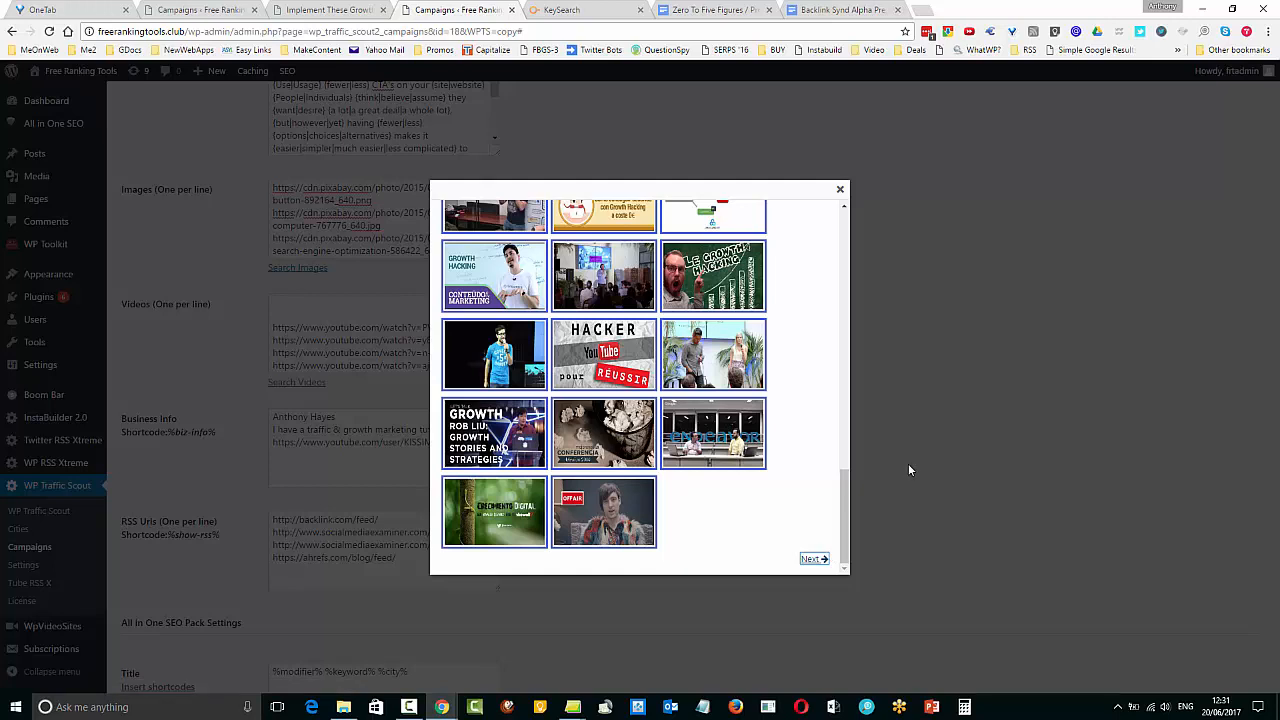
left_click(818, 560)
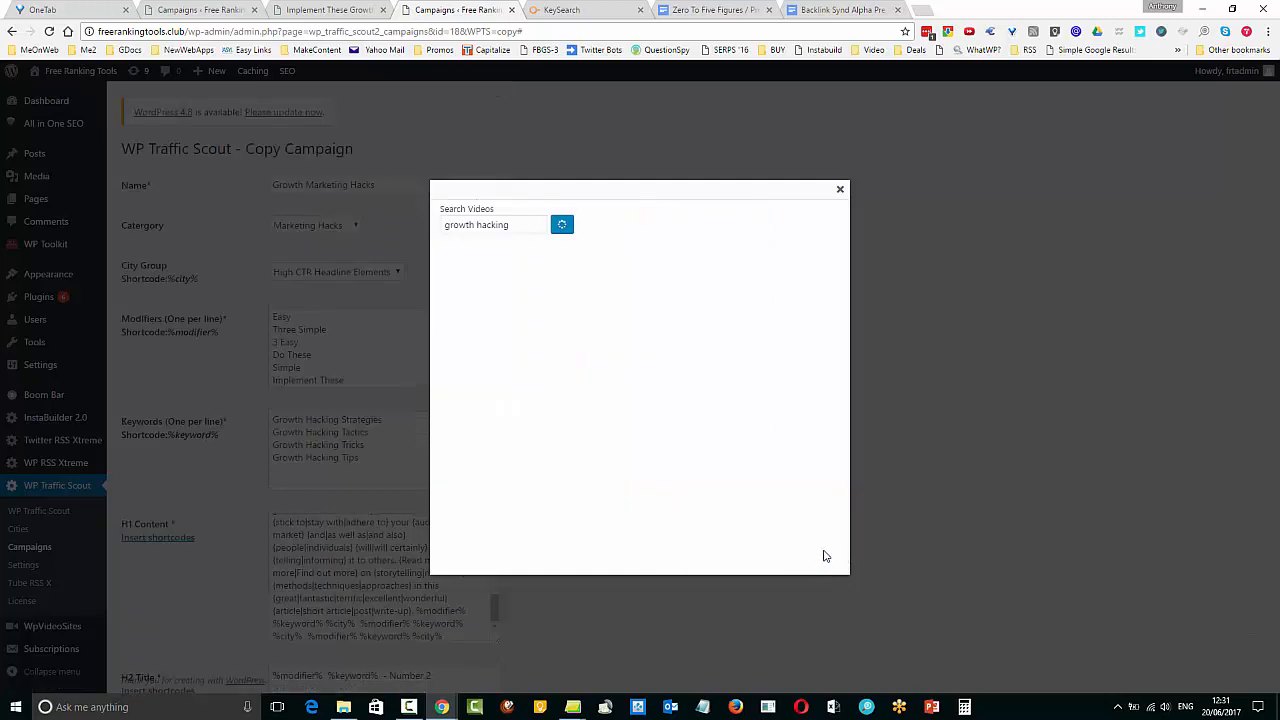
left_click(468, 242)
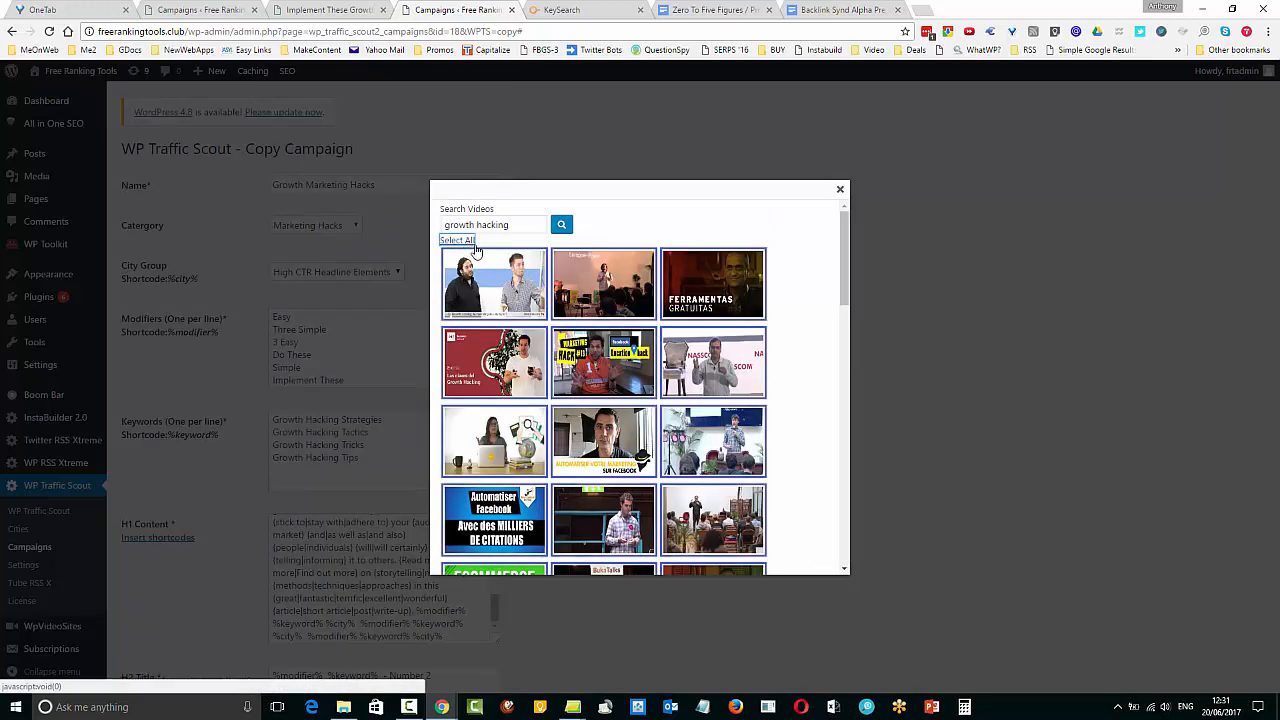
left_click(840, 189)
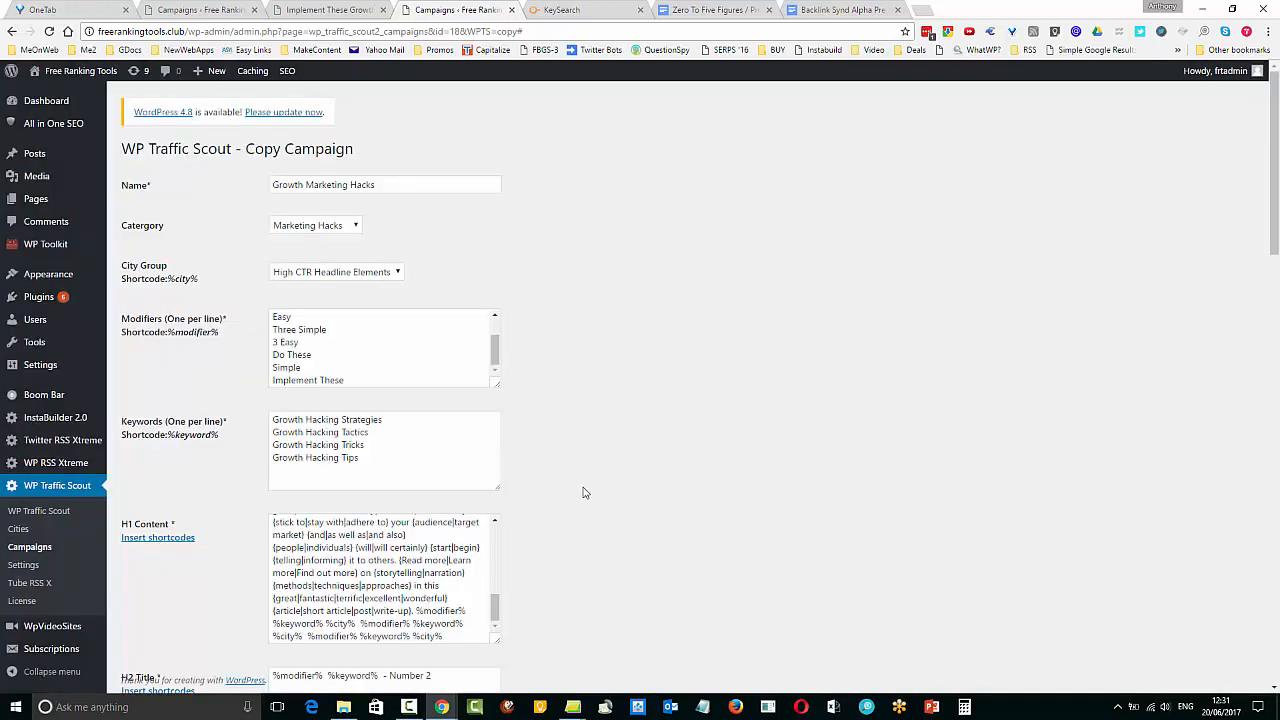
Remove the blank lines above the first URL in the campaign's Videos field
scroll(748, 381, "down", 15)
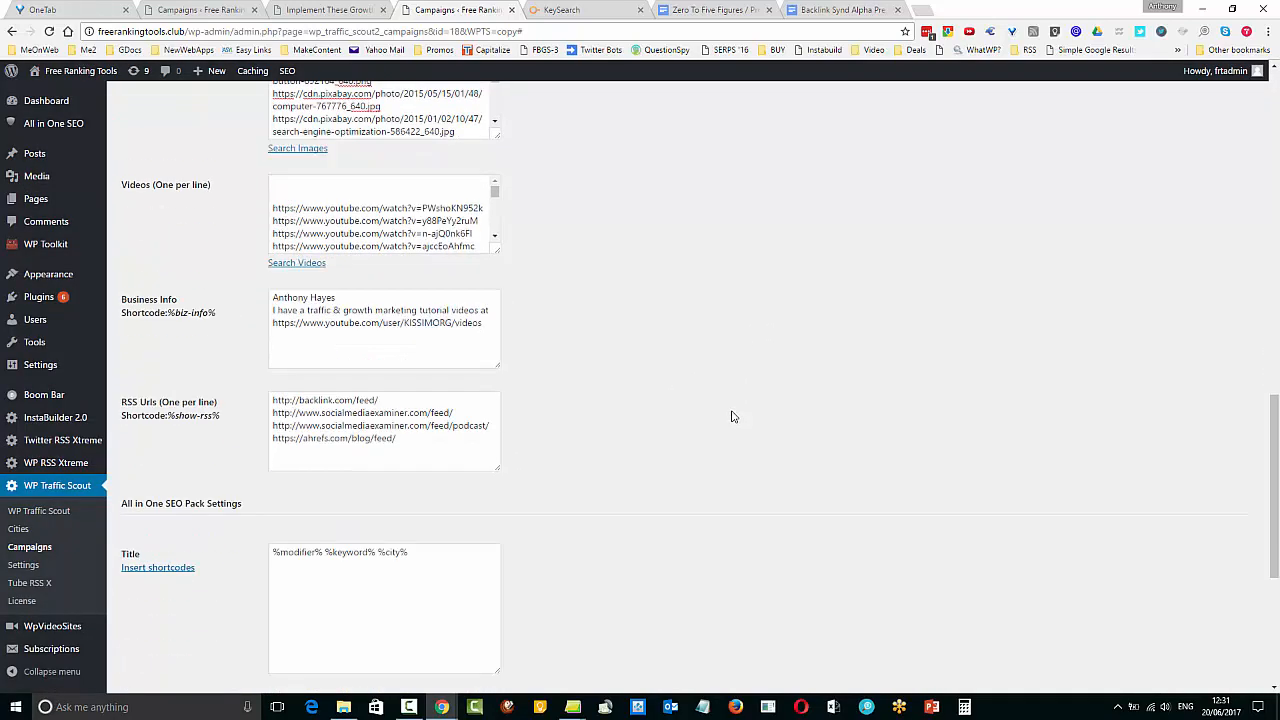
left_click(276, 199)
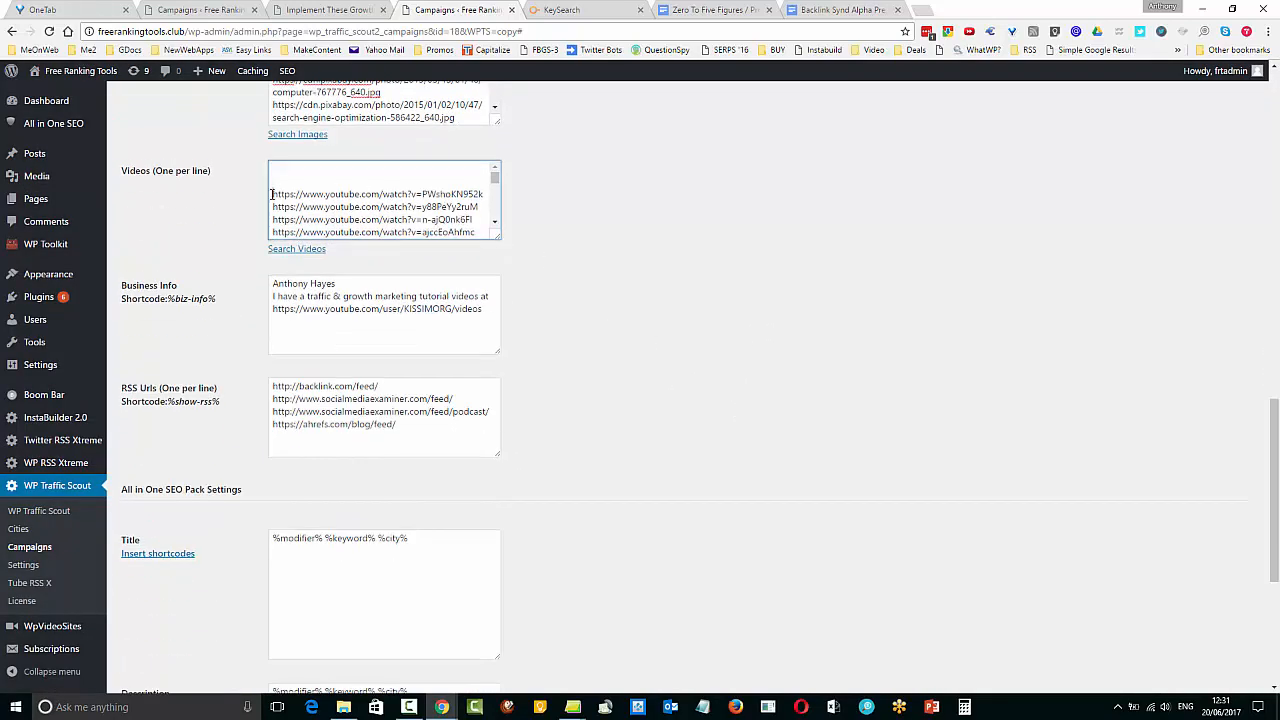
left_click(321, 171)
key("Delete")
key("Delete")
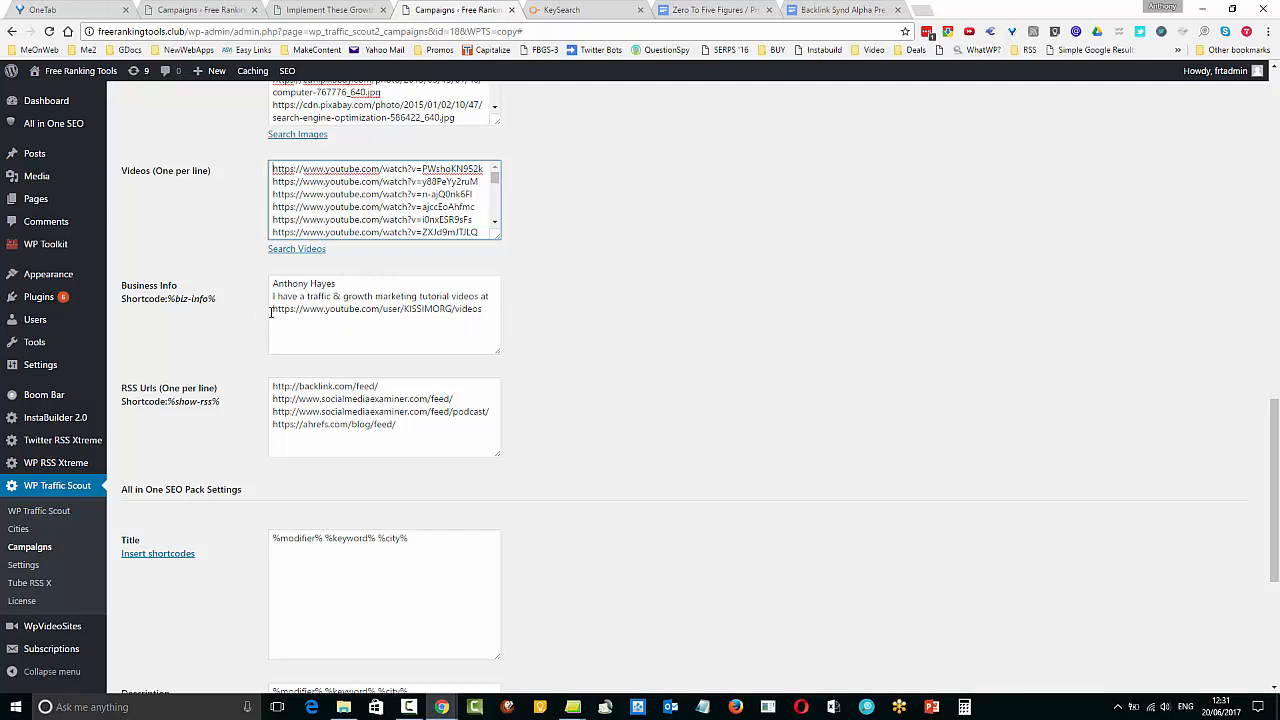
Review the channel link in Business Info, the RSS URLs, and the All in One SEO Pack title and description shortcodes
left_click_drag(272, 310, 486, 318)
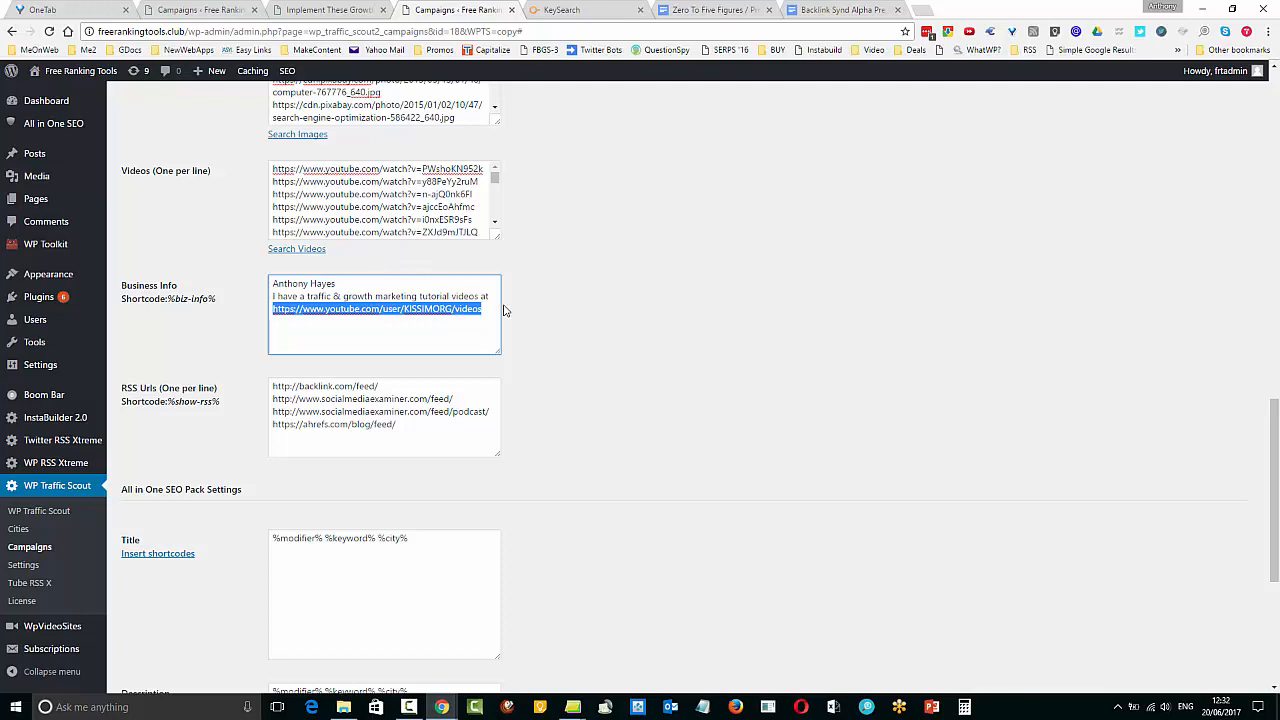
left_click(485, 314)
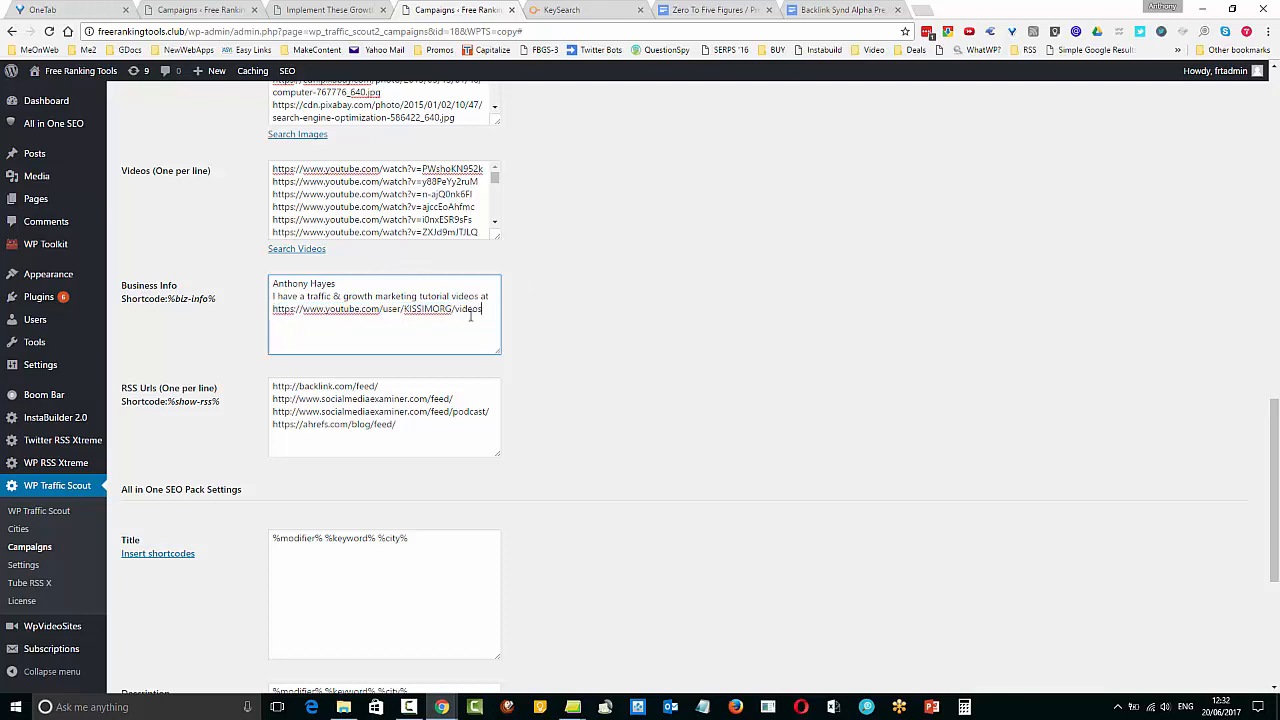
left_click_drag(483, 310, 258, 309)
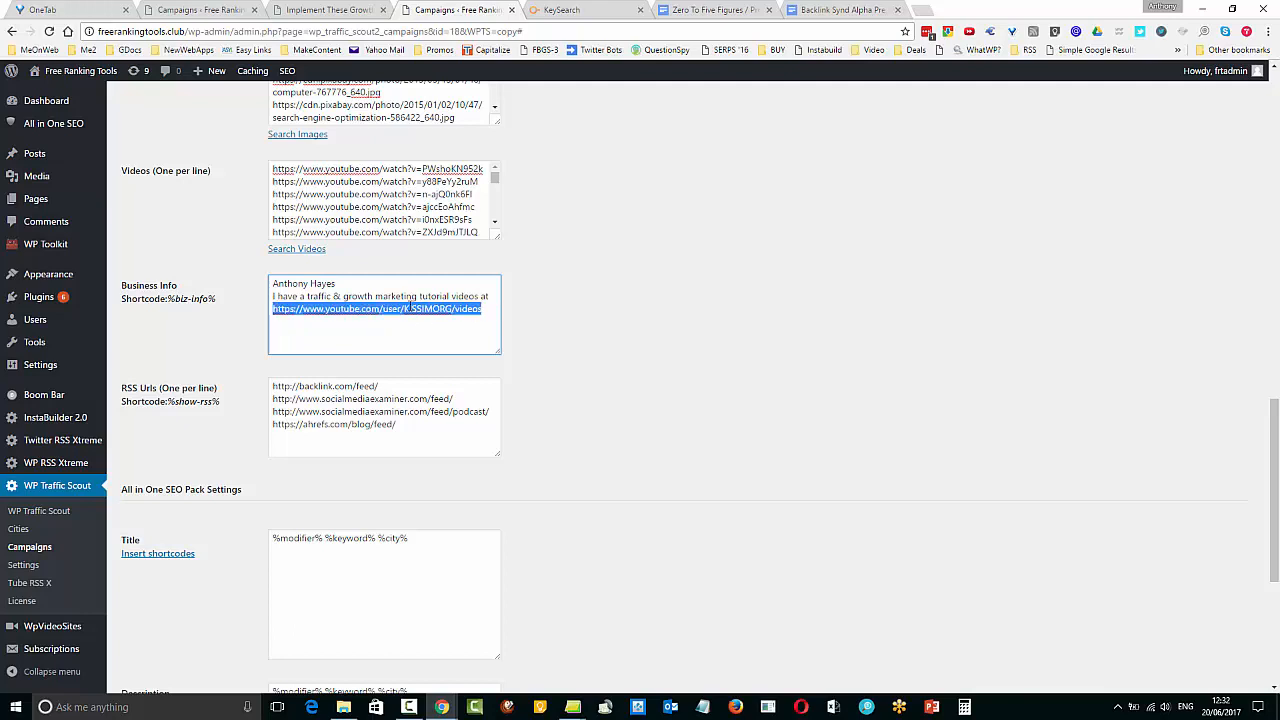
left_click(486, 372)
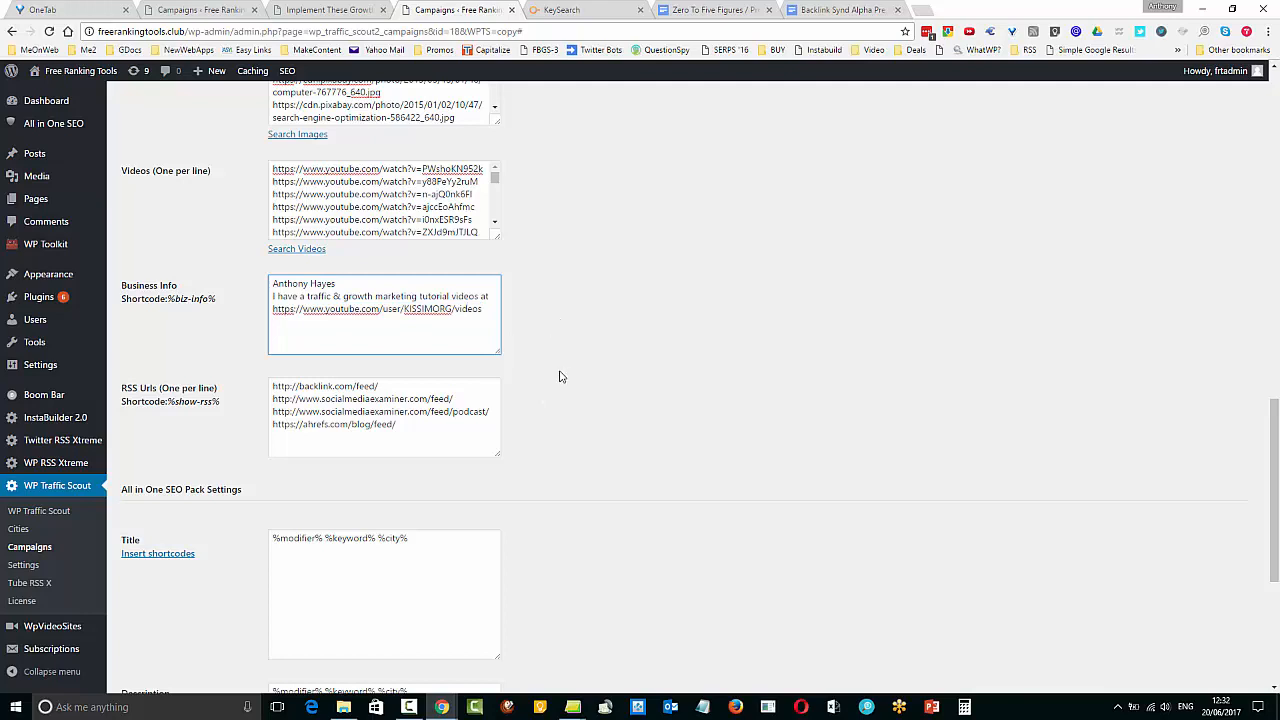
scroll(565, 374, "down", 1)
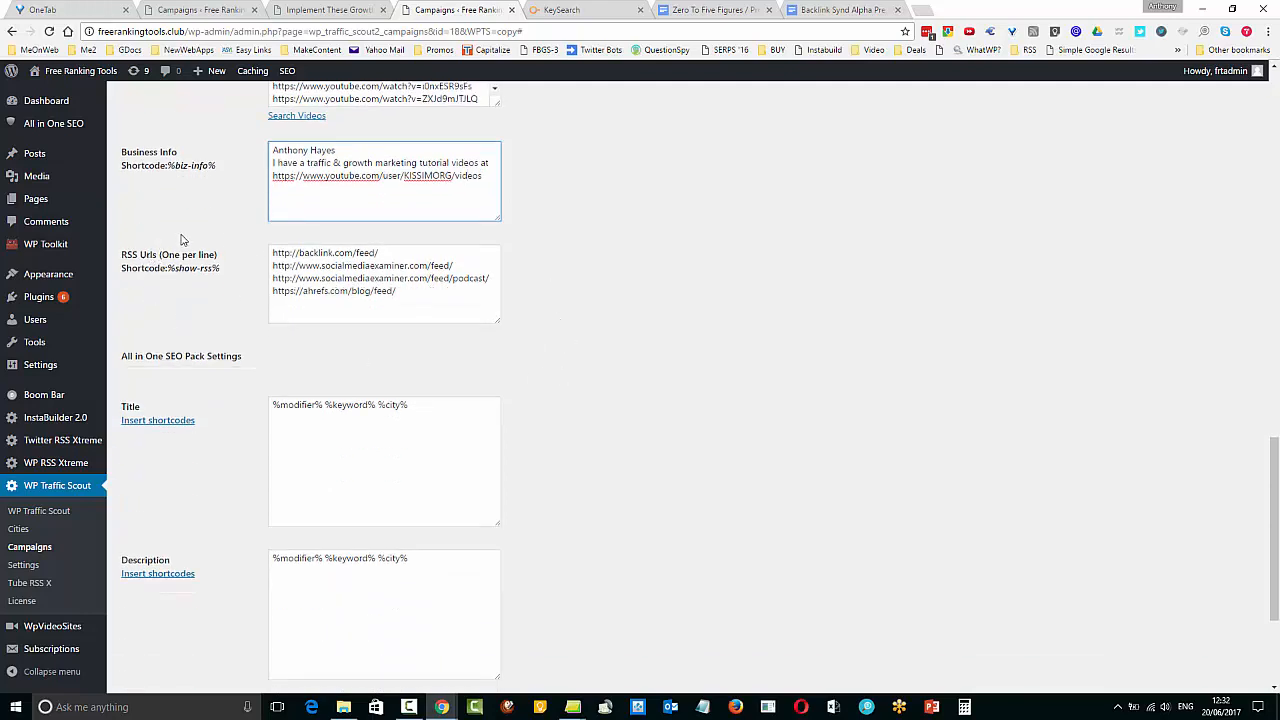
left_click(416, 290)
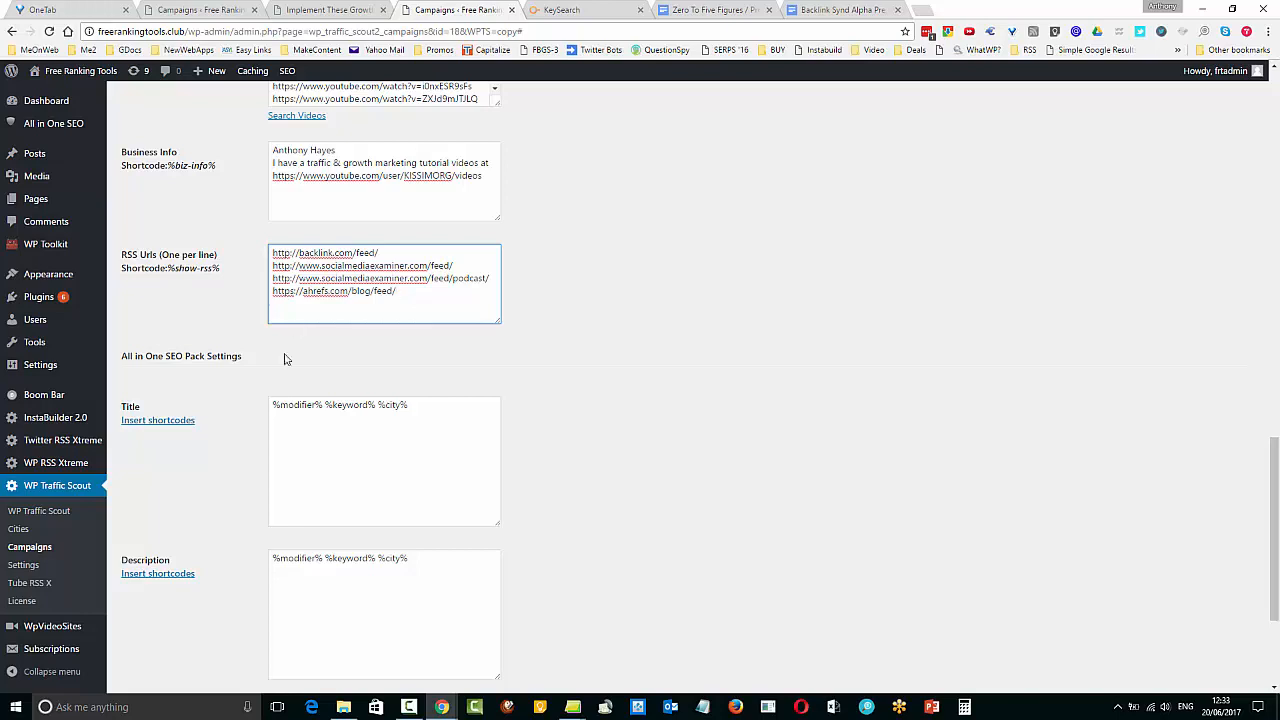
scroll(280, 243, "down", 2)
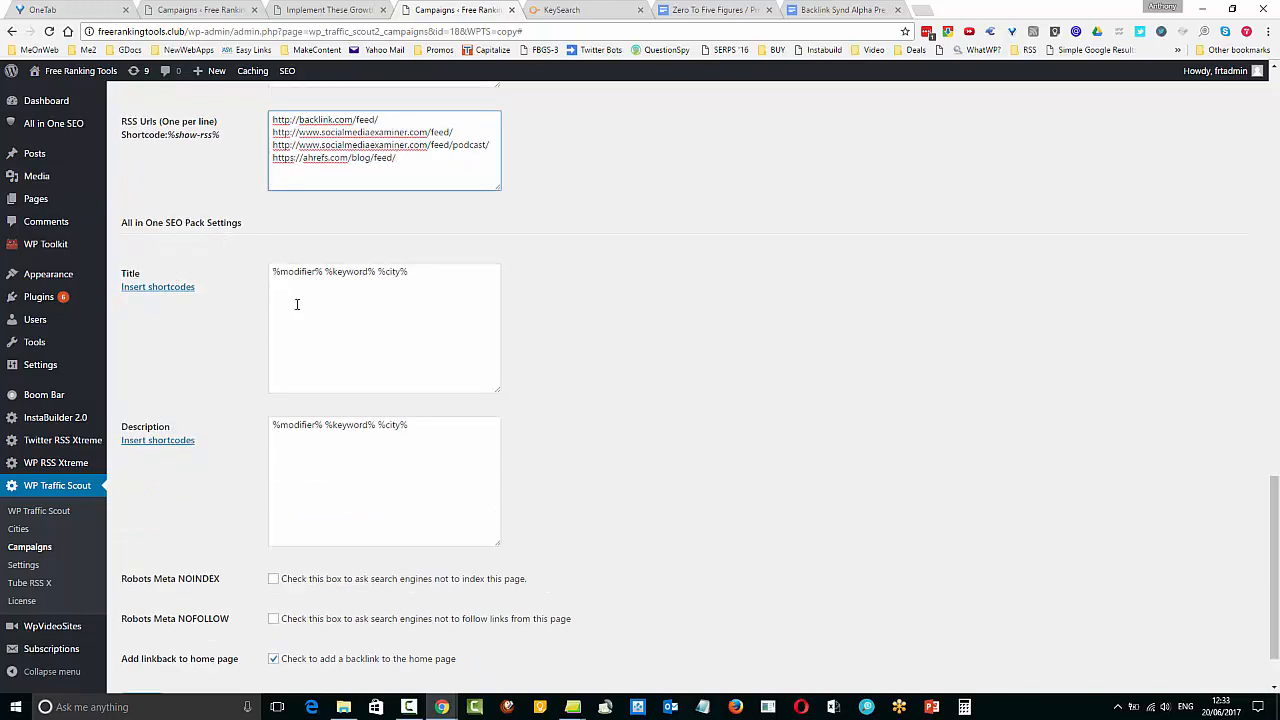
scroll(490, 366, "down", 1)
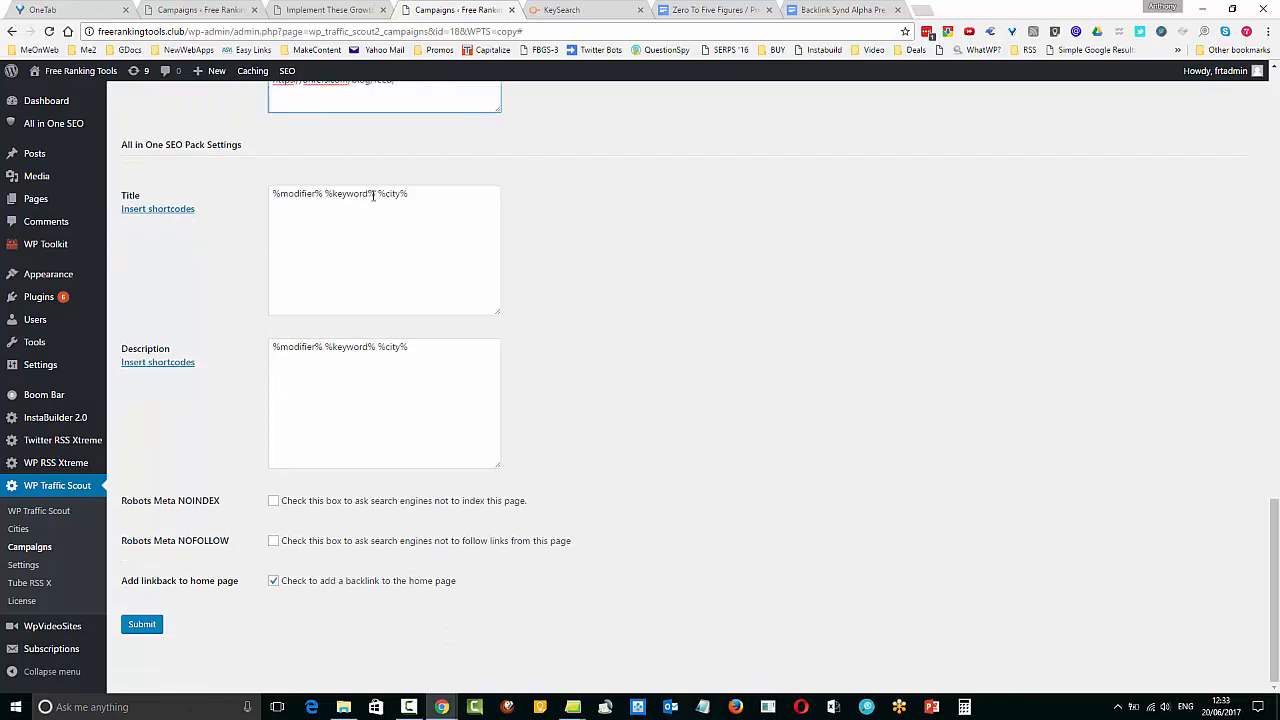
left_click(356, 346)
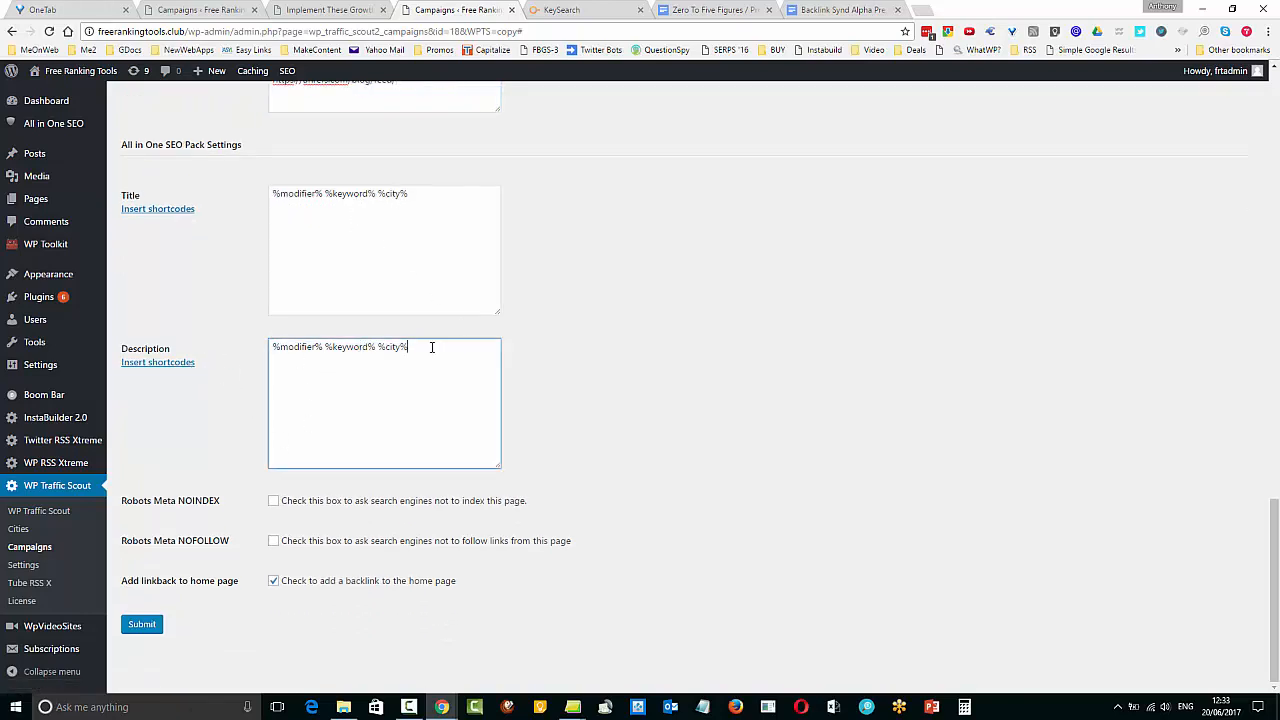
left_click(474, 199)
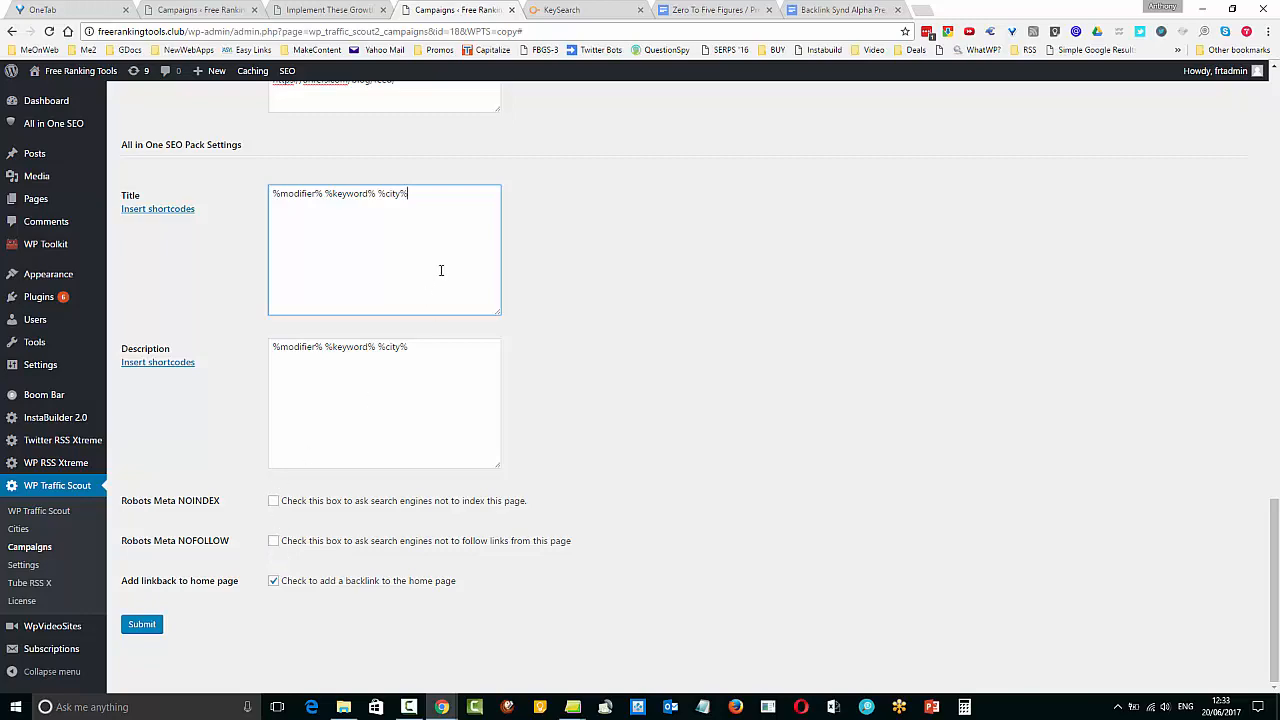
Submit the copied Growth Marketing Hacks campaign and process its next item to generate posts
scroll(480, 349, "up", 10)
scroll(467, 373, "up", 3)
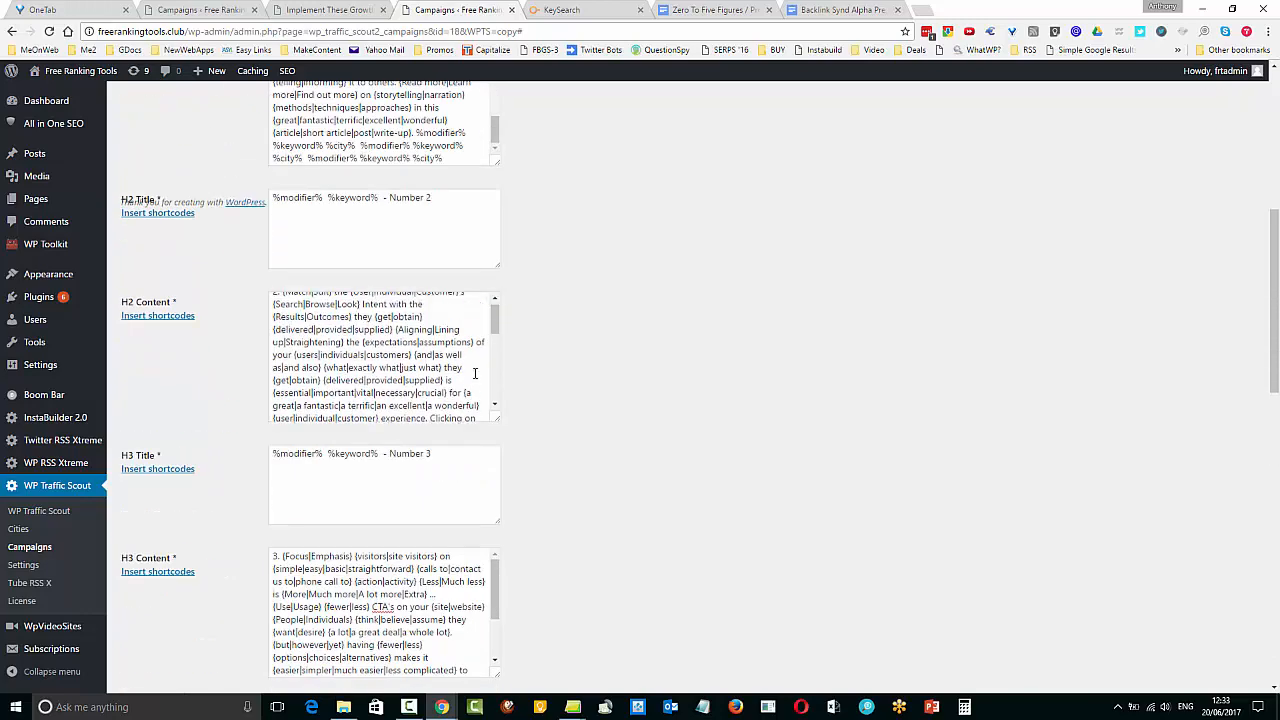
scroll(600, 385, "up", 4)
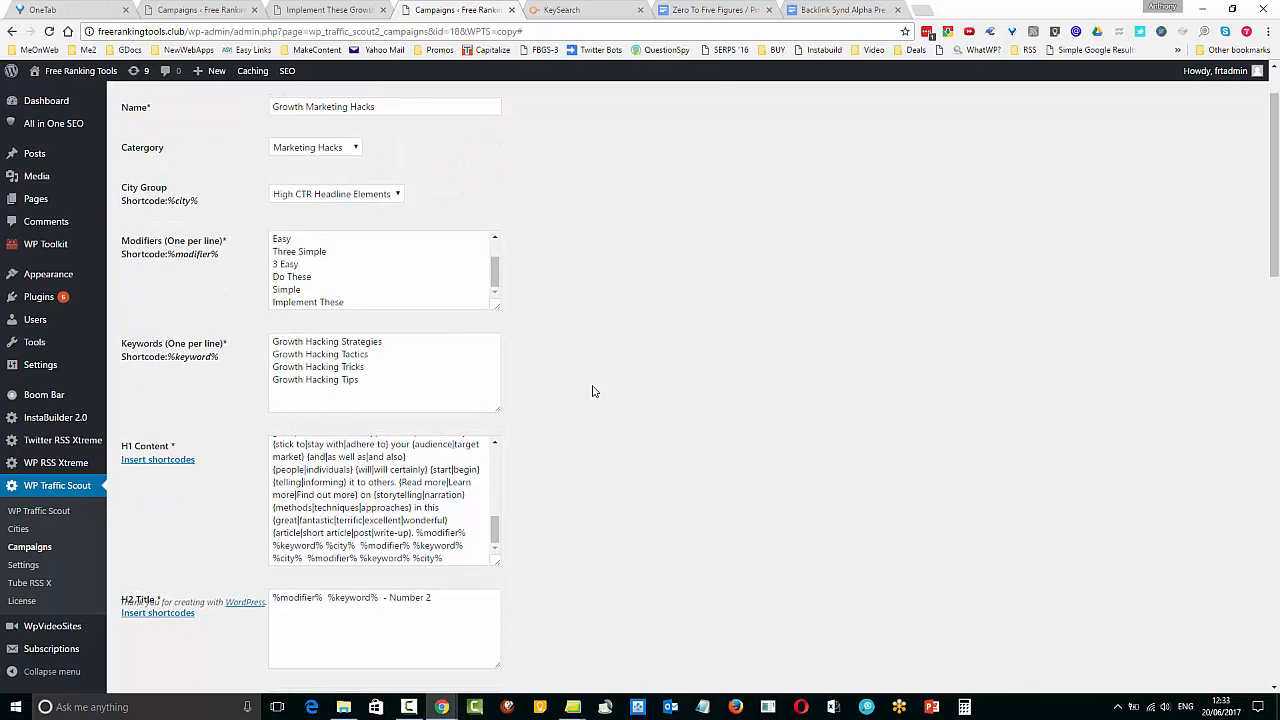
scroll(575, 415, "down", 15)
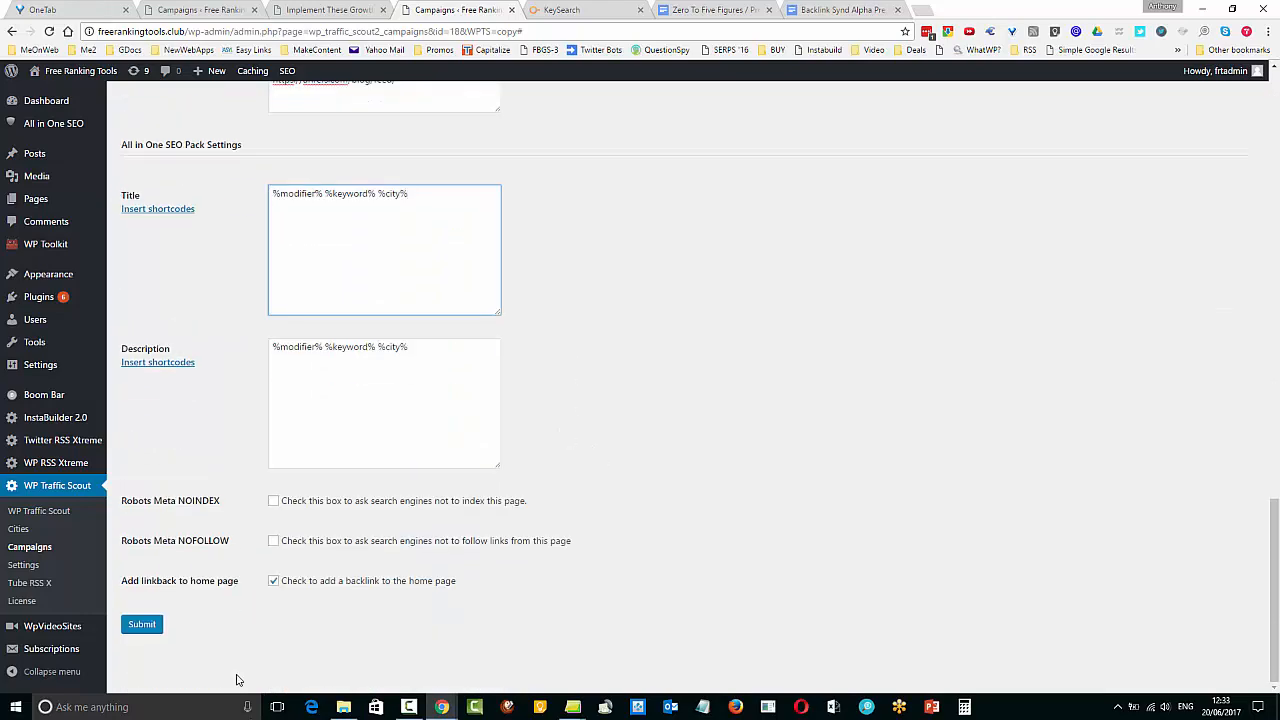
left_click(142, 625)
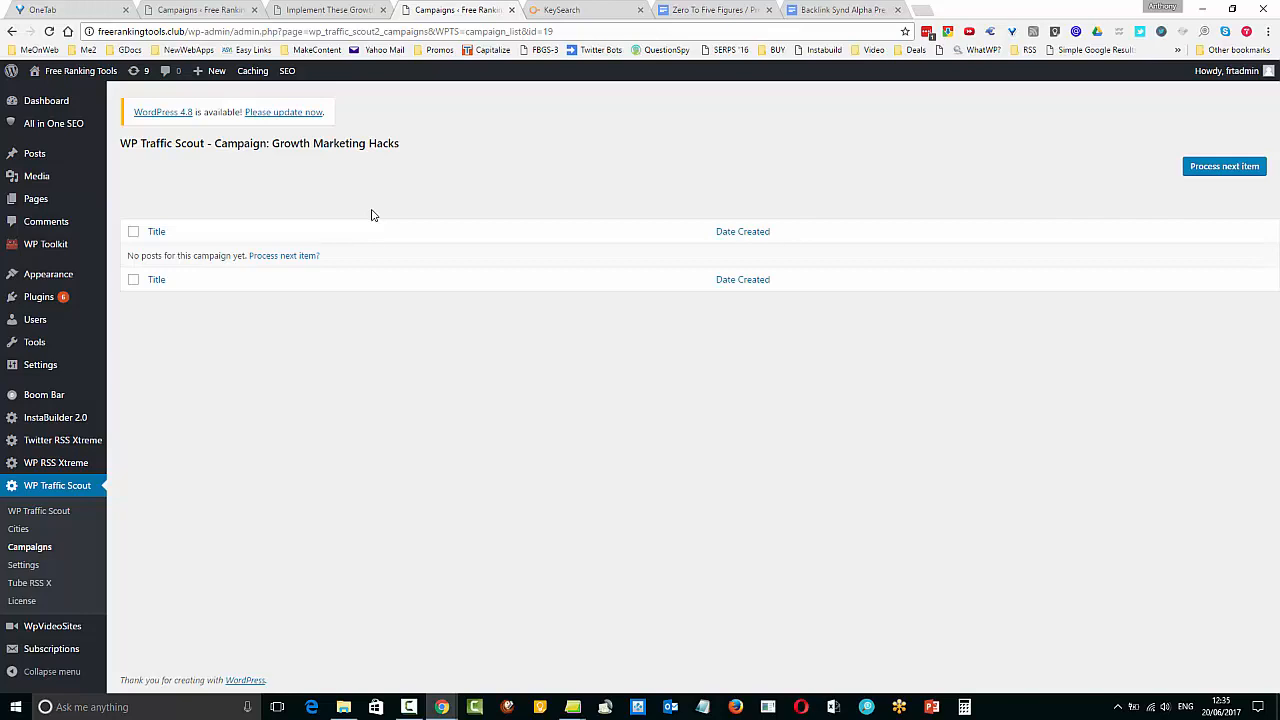
left_click(1248, 166)
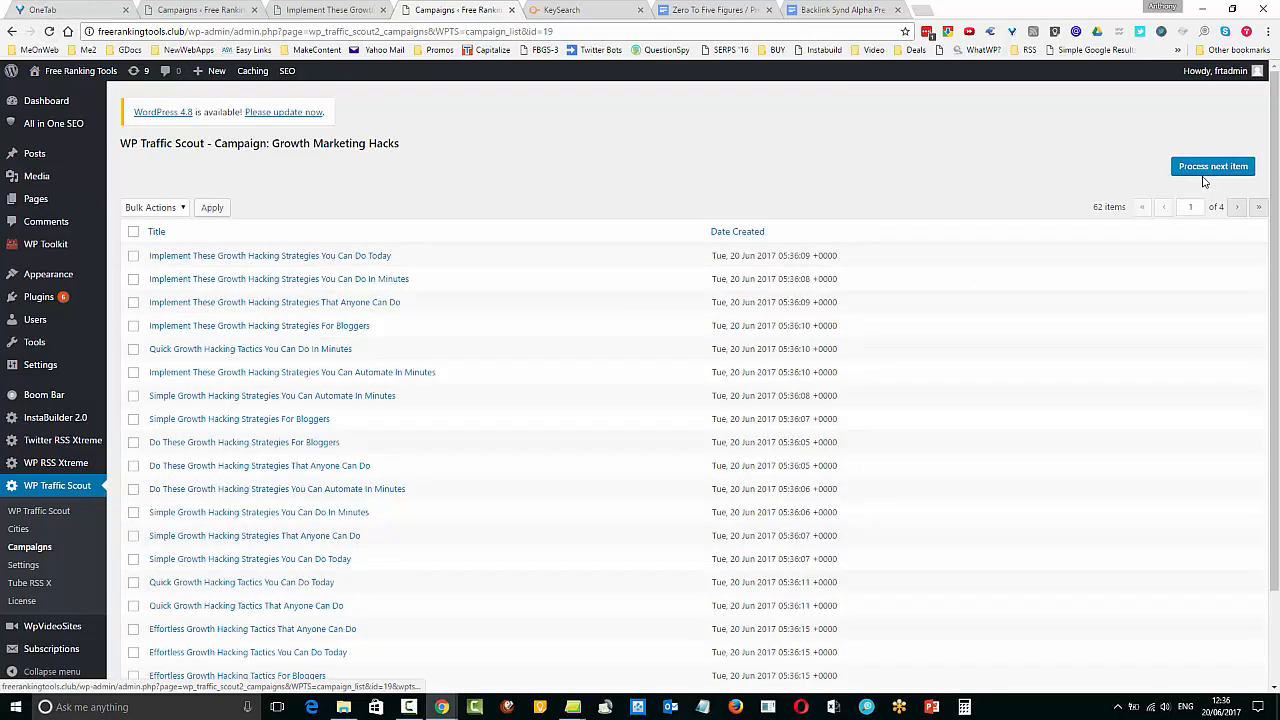
Open the generated post "Effortless Growth Hacking Tactics You Can Automate In Minutes" in a separate tab
scroll(1203, 337, "down", 2)
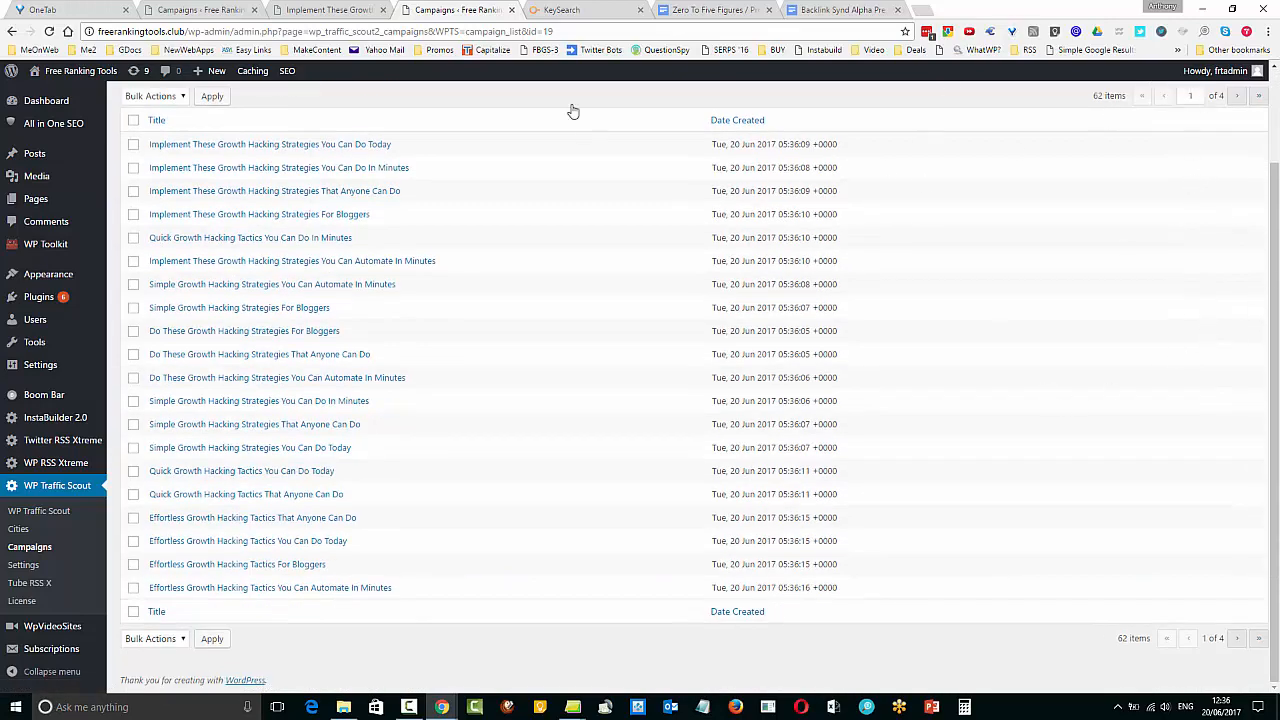
right_click(272, 588)
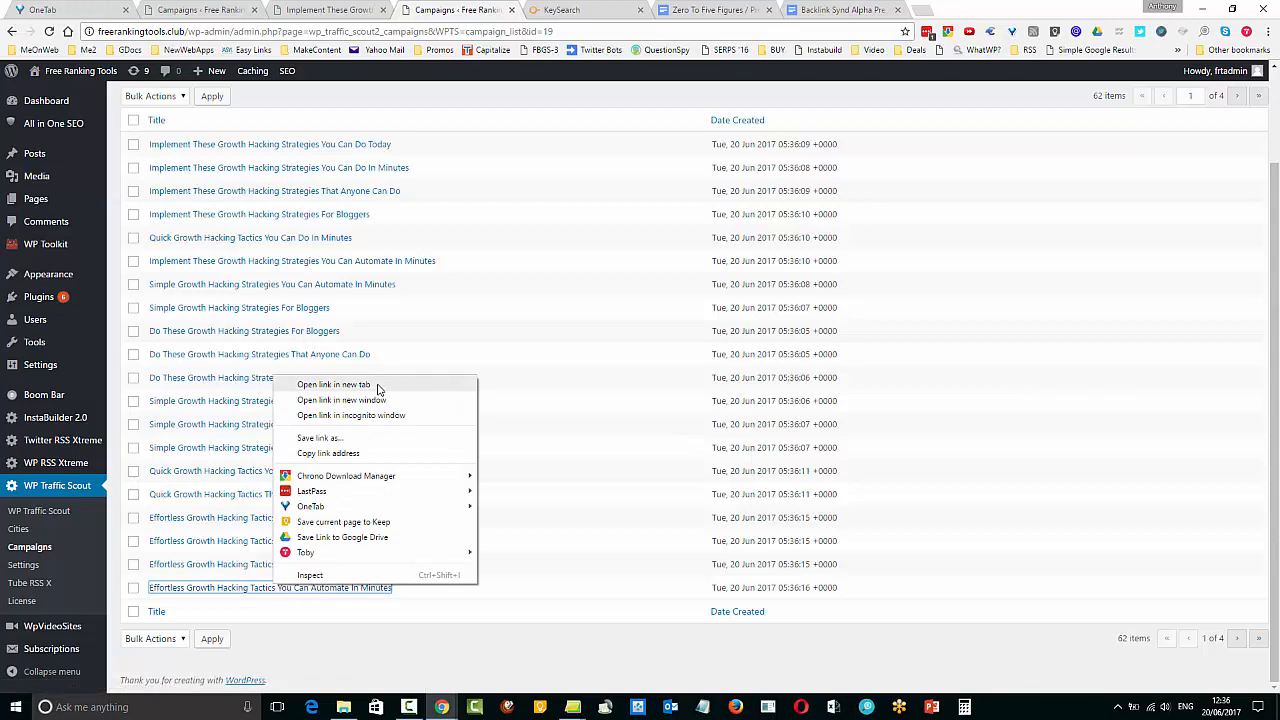
left_click(379, 386)
key("ctrl+Tab")
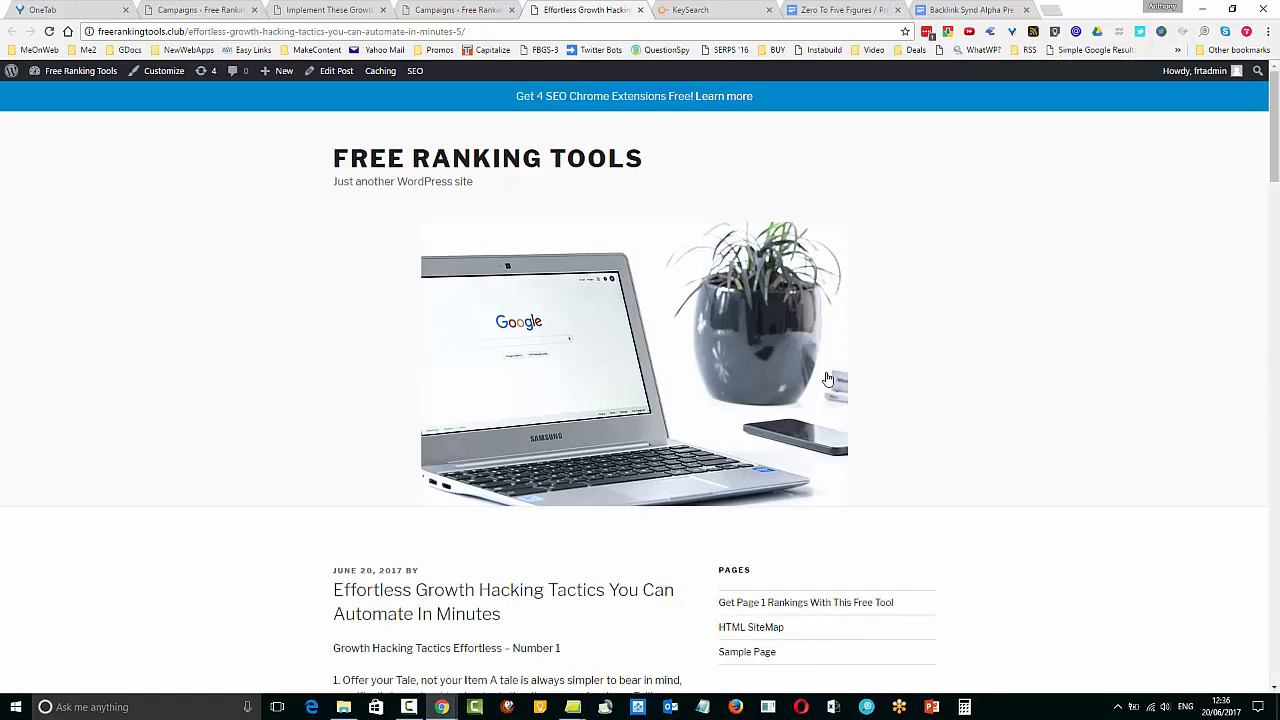
Review the post's header image, spun text, embedded video, business info and RSS article excerpts
scroll(906, 391, "down", 1)
scroll(1000, 431, "down", 4)
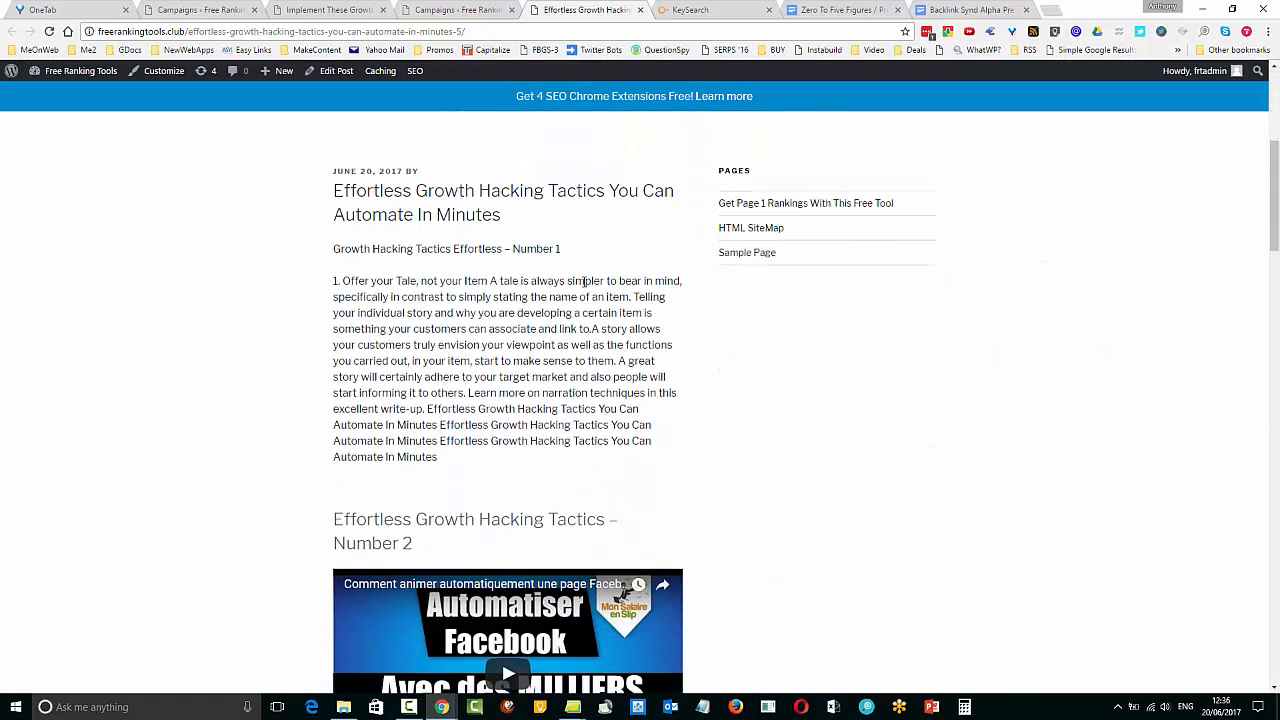
scroll(689, 526, "down", 3)
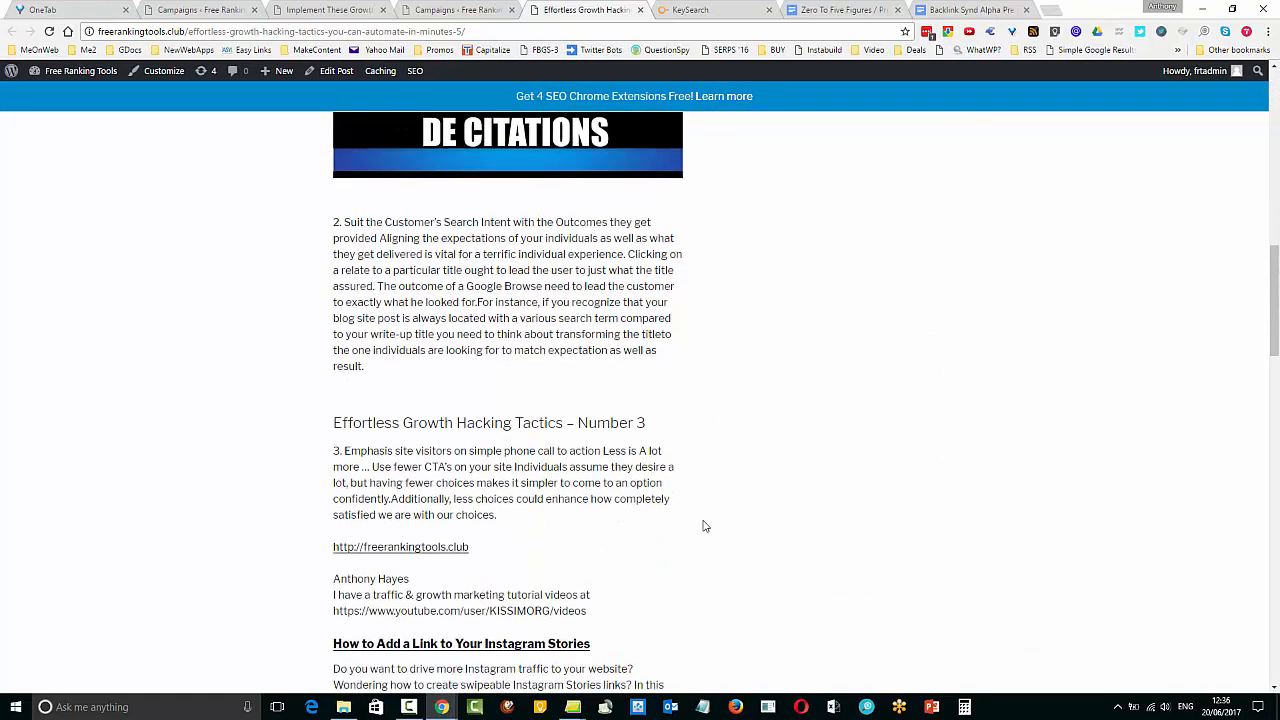
scroll(606, 183, "up", 4)
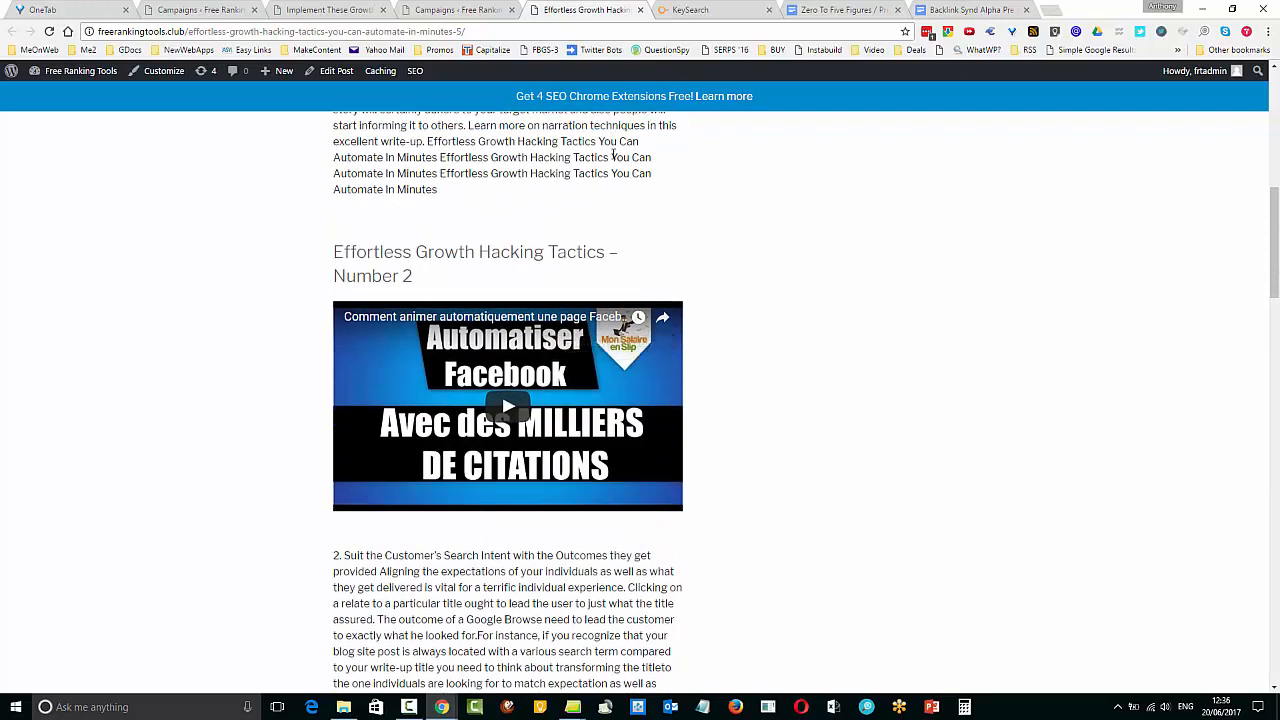
scroll(615, 195, "down", 2)
scroll(600, 400, "down", 4)
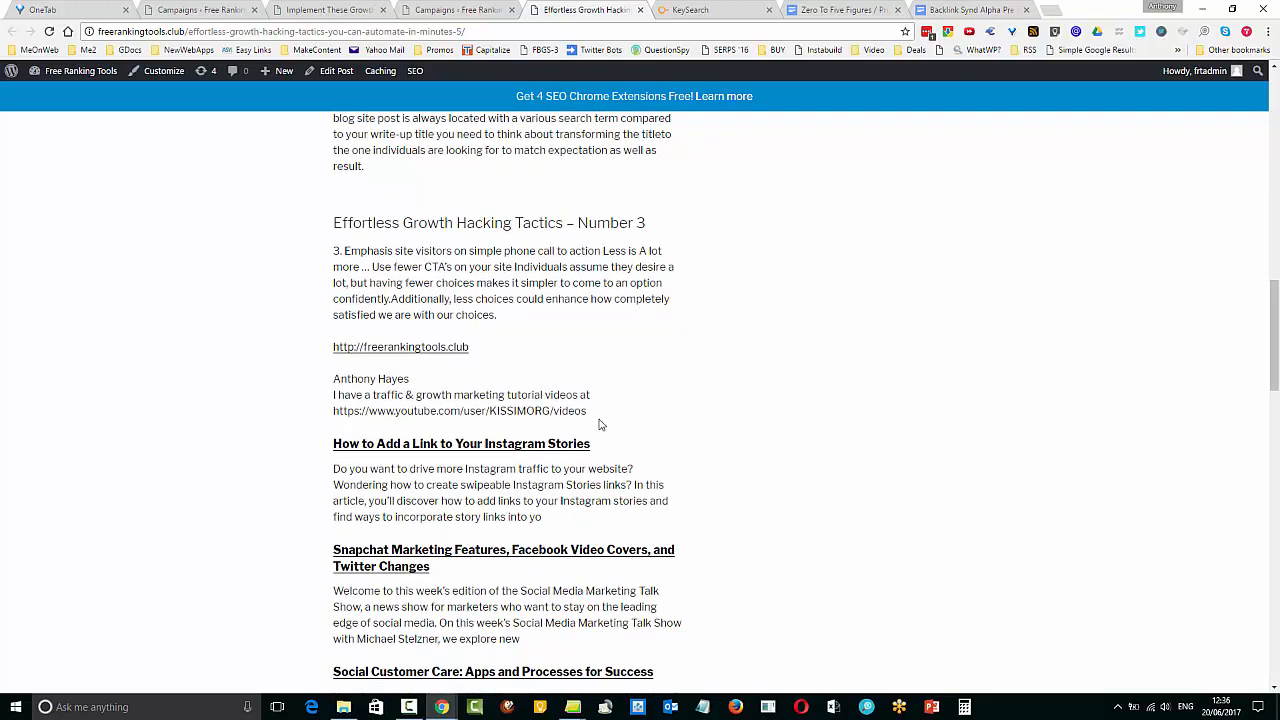
scroll(600, 425, "down", 1)
scroll(430, 225, "up", 1)
scroll(645, 460, "down", 2)
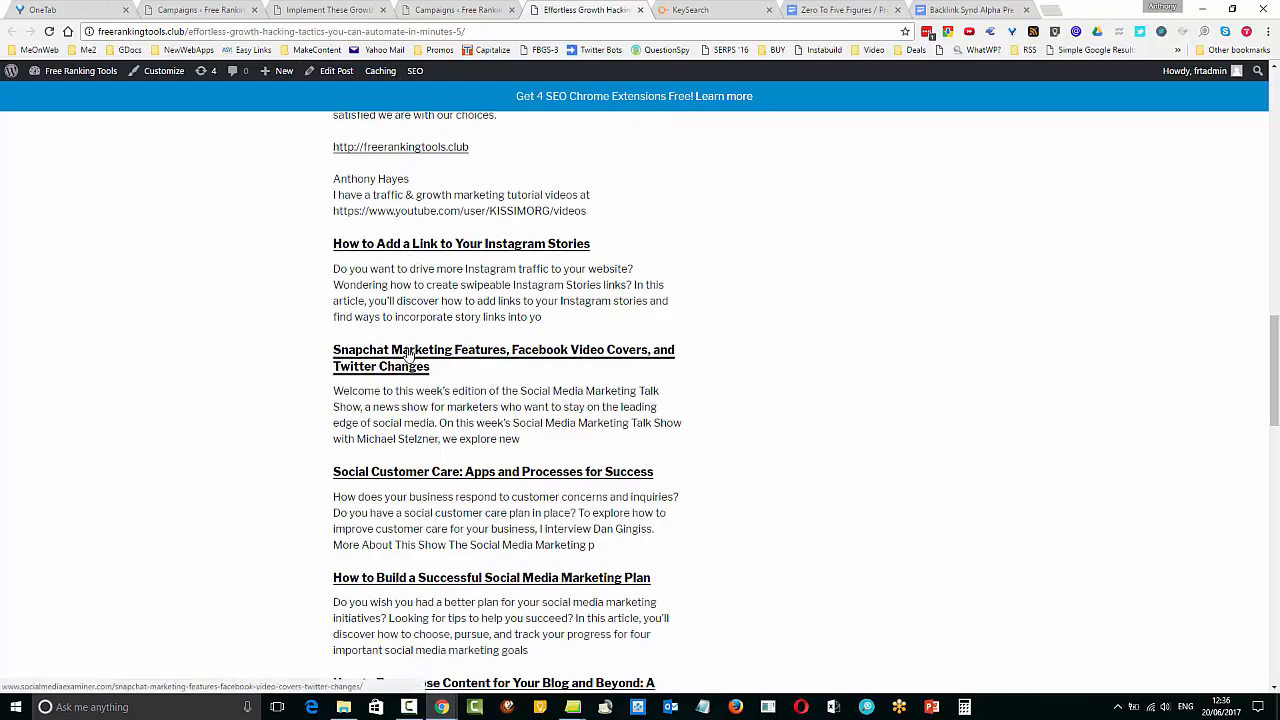
scroll(438, 617, "down", 2)
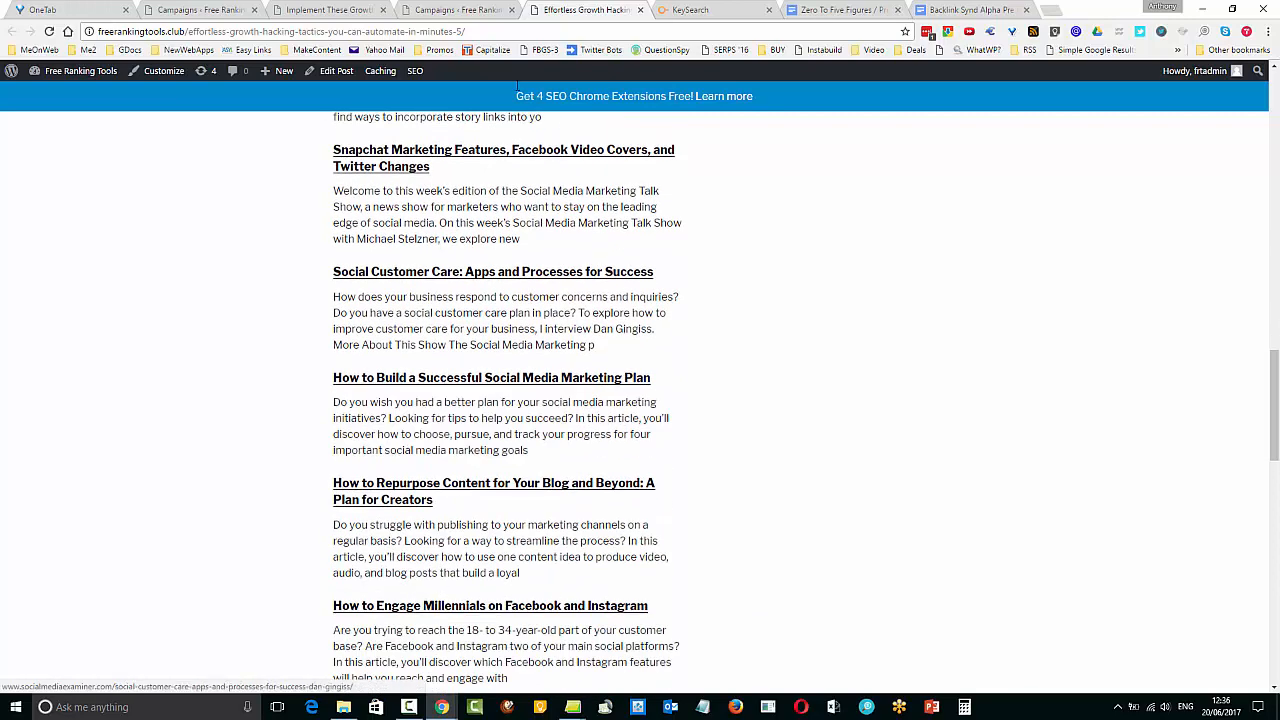
Open the campaign's post "Quick Growth Hacking Tactics That Anyone Can Do" in a separate tab and review its image, video and RSS excerpts
left_click(473, 14)
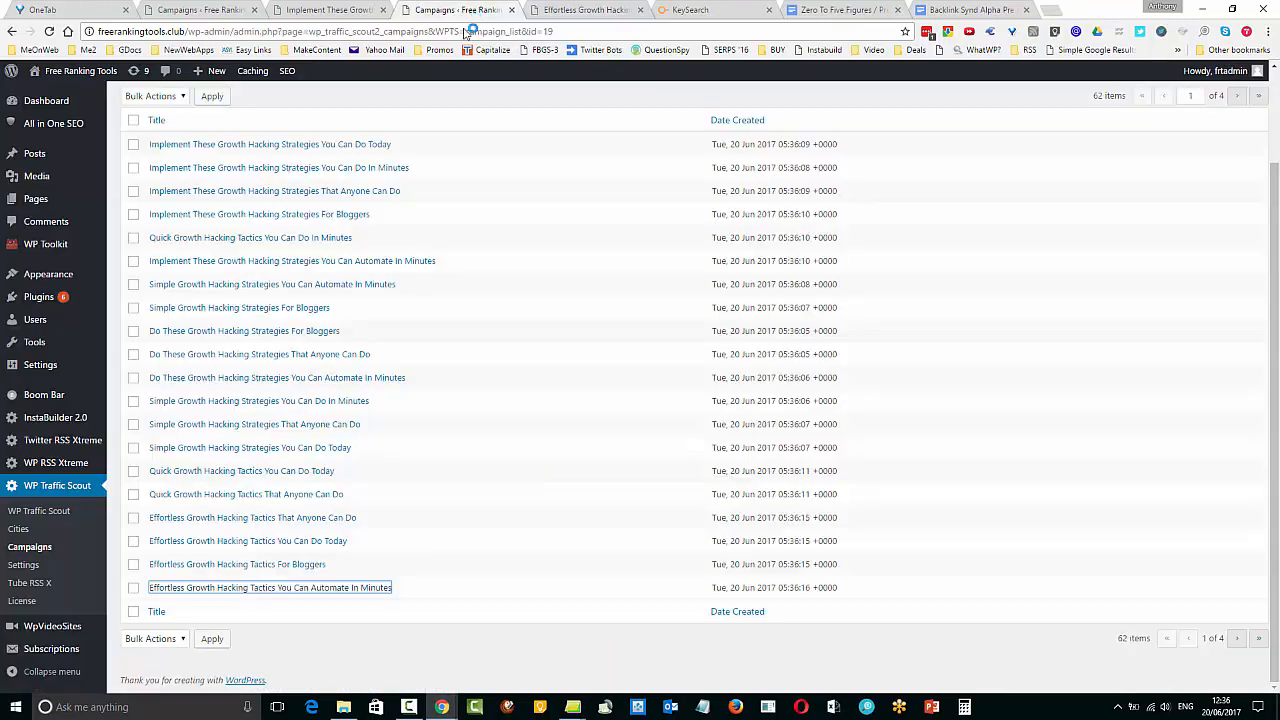
right_click(262, 494)
left_click(352, 293)
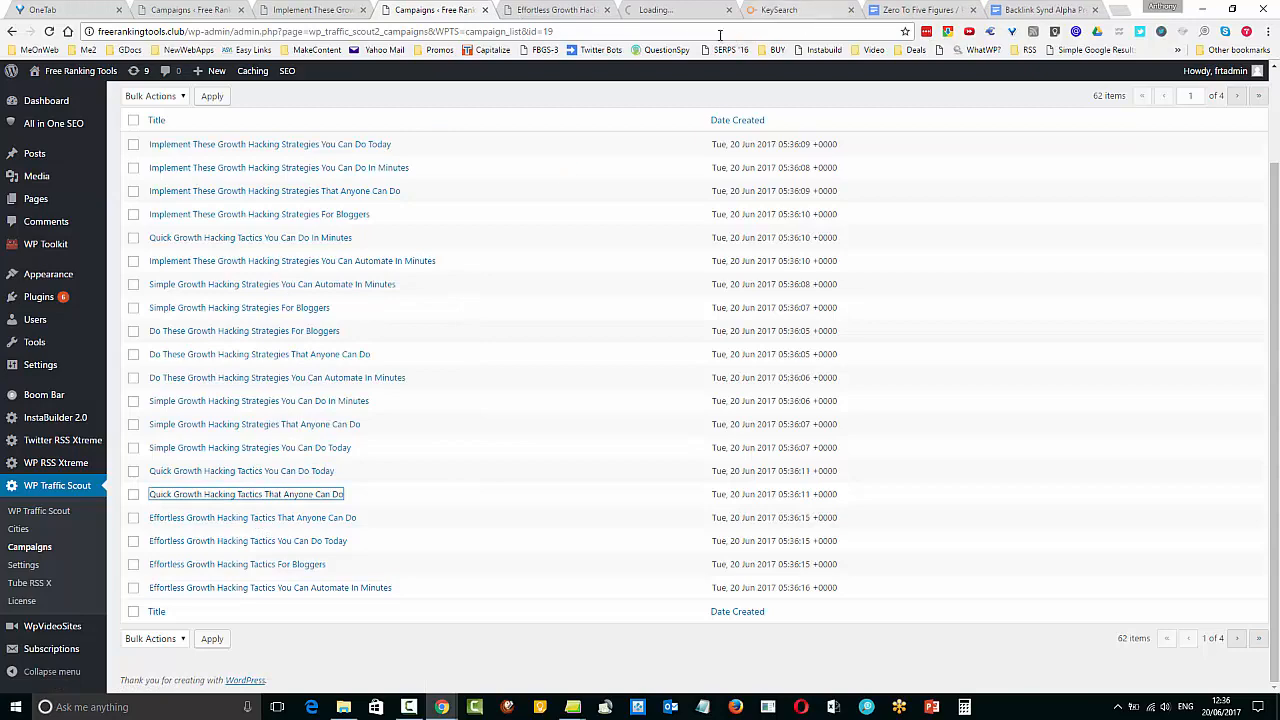
left_click(680, 10)
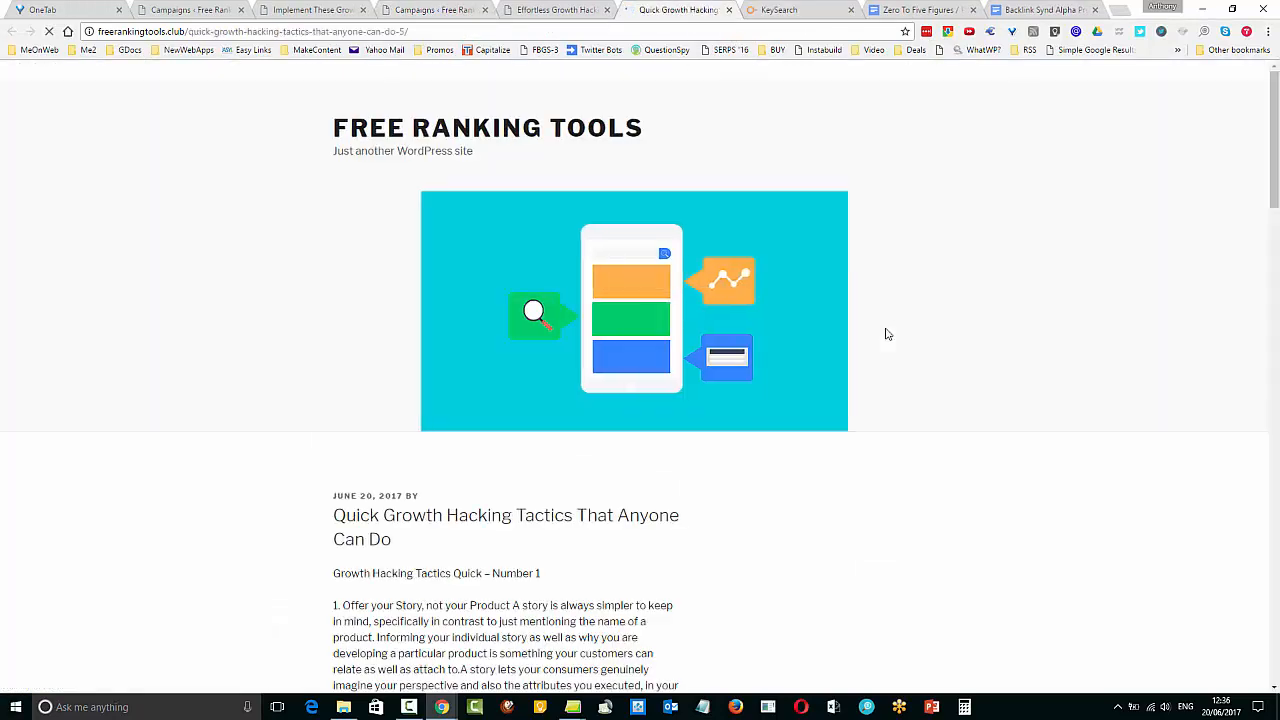
scroll(884, 336, "down", 4)
scroll(877, 340, "down", 8)
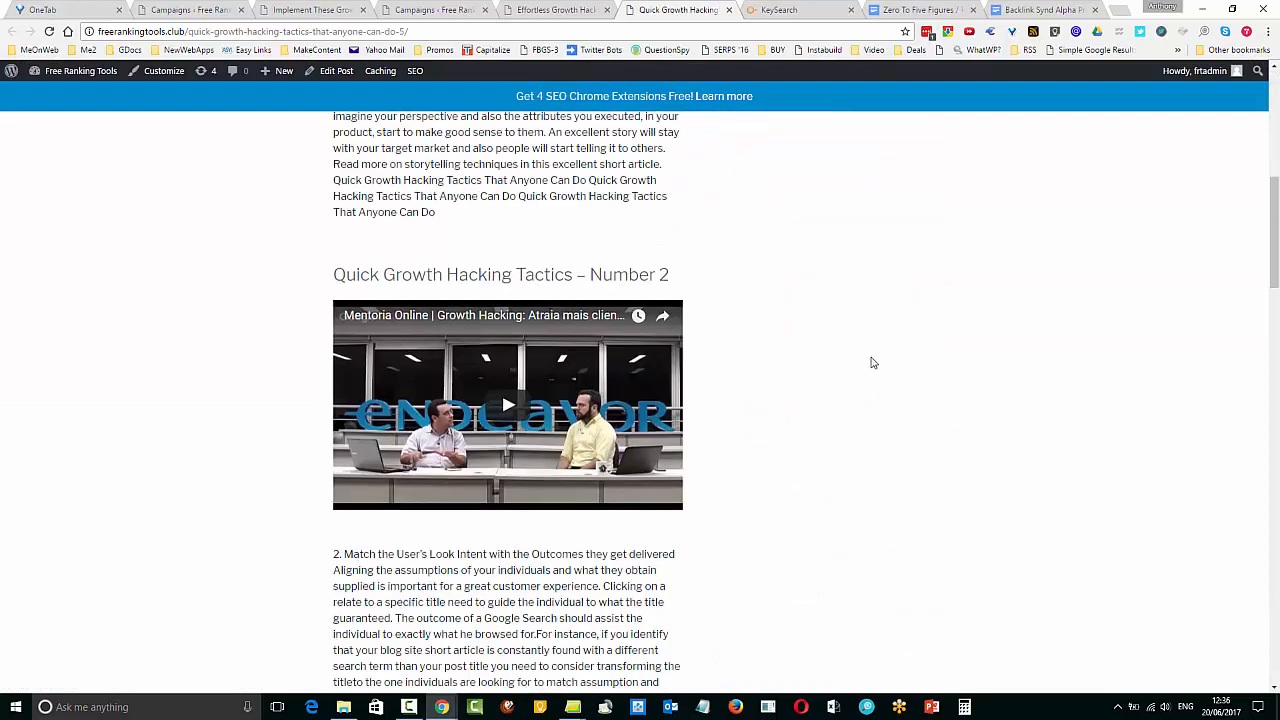
scroll(876, 360, "down", 5)
scroll(873, 366, "up", 13)
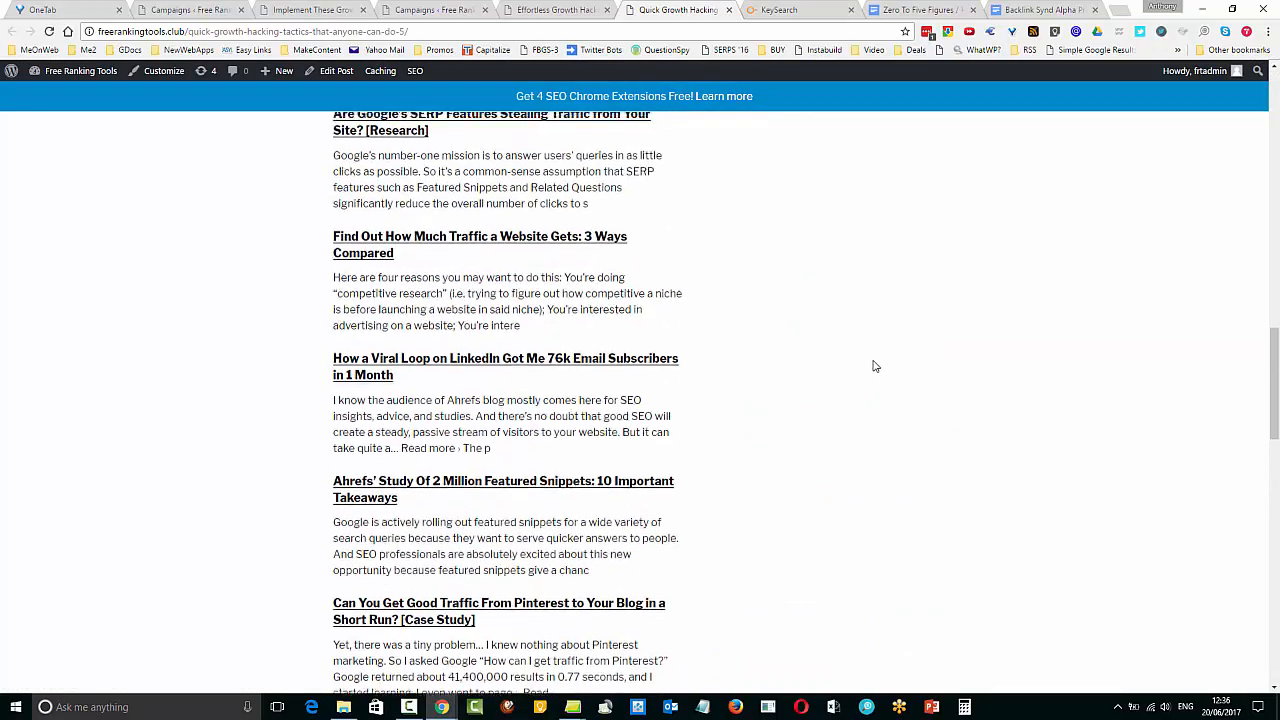
scroll(873, 366, "down", 2)
Compare the RSS article excerpts in the "Effortless" post with those in the "Quick" growth hacking post
left_click(612, 9)
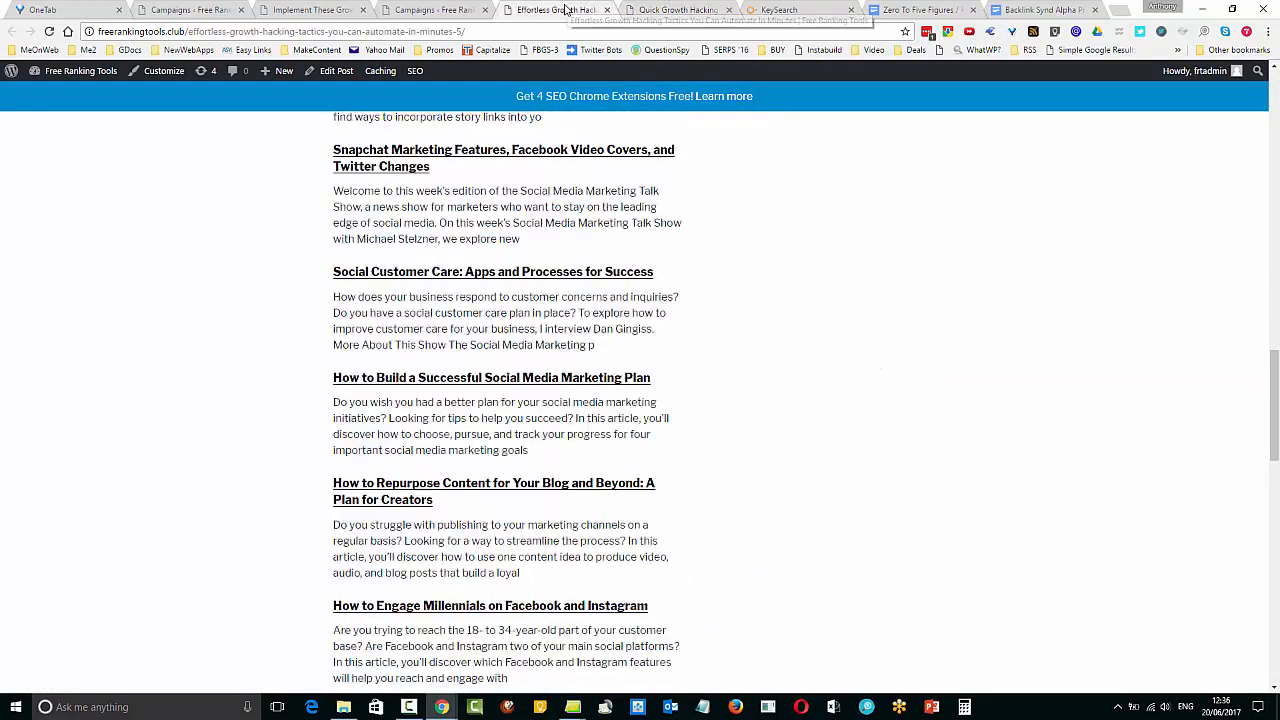
scroll(703, 283, "up", 5)
scroll(703, 283, "down", 1)
scroll(703, 283, "down", 2)
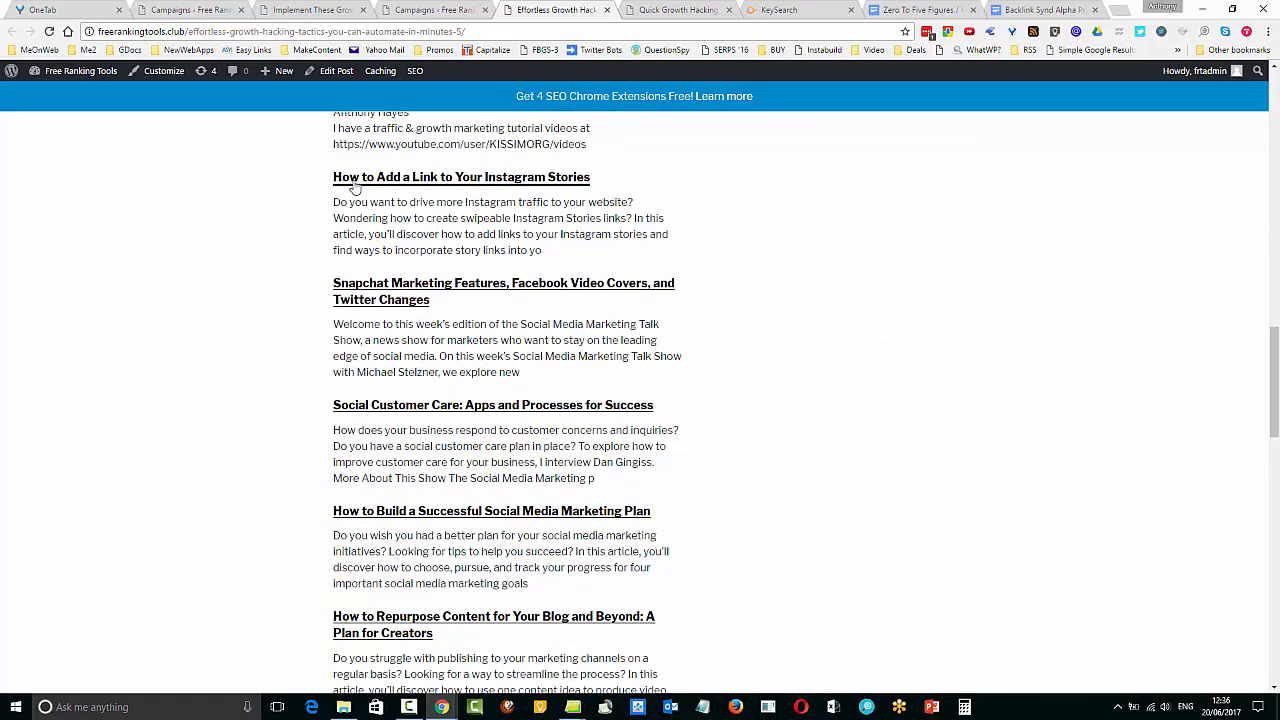
left_click(680, 10)
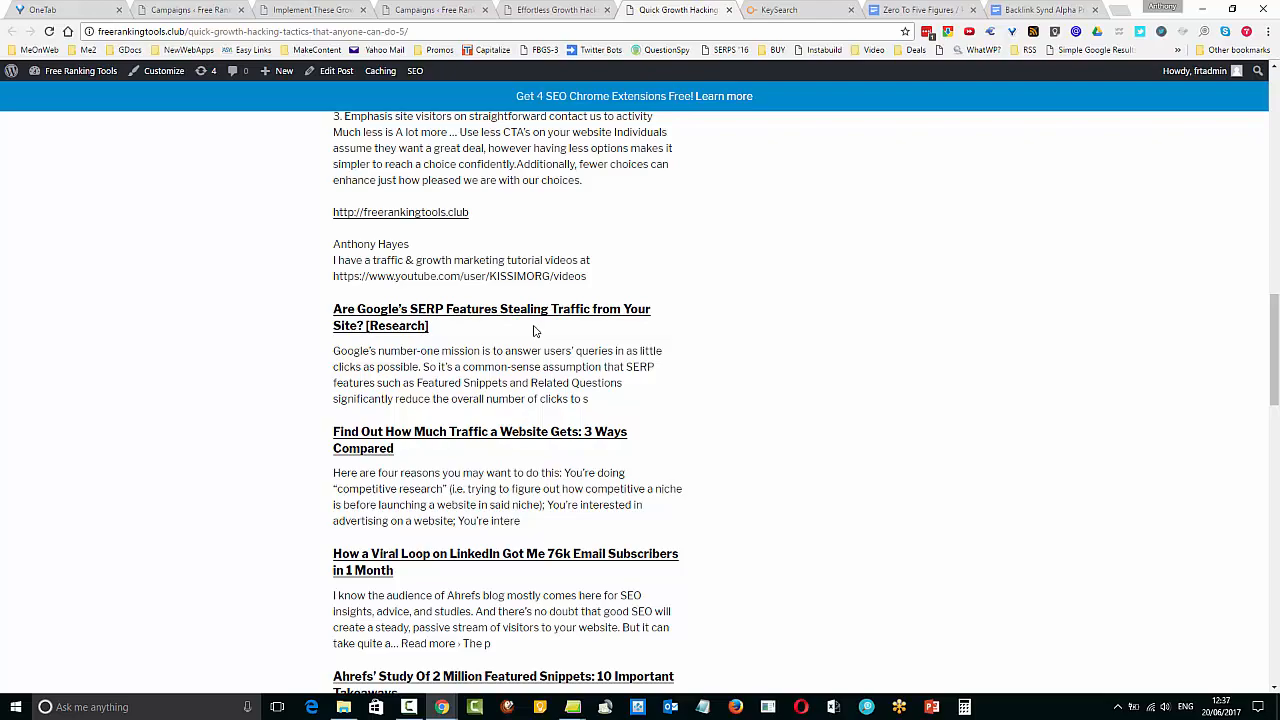
scroll(720, 522, "down", 20)
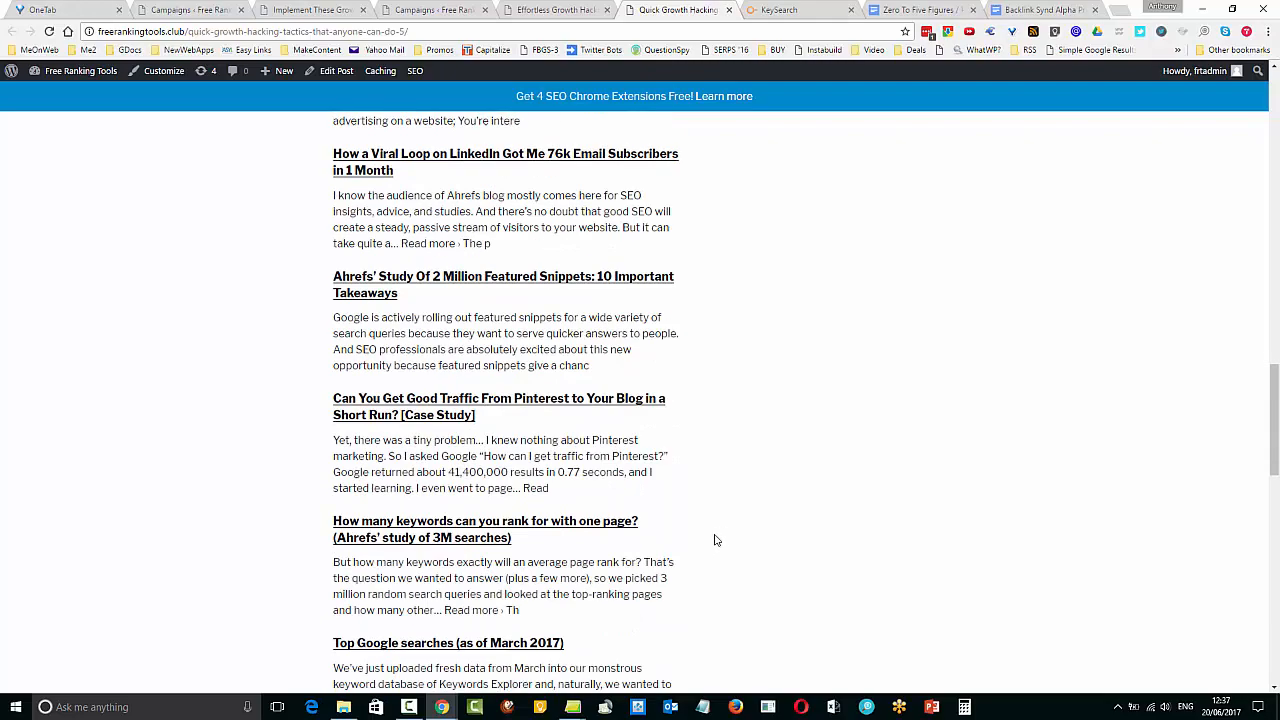
scroll(705, 532, "up", 20)
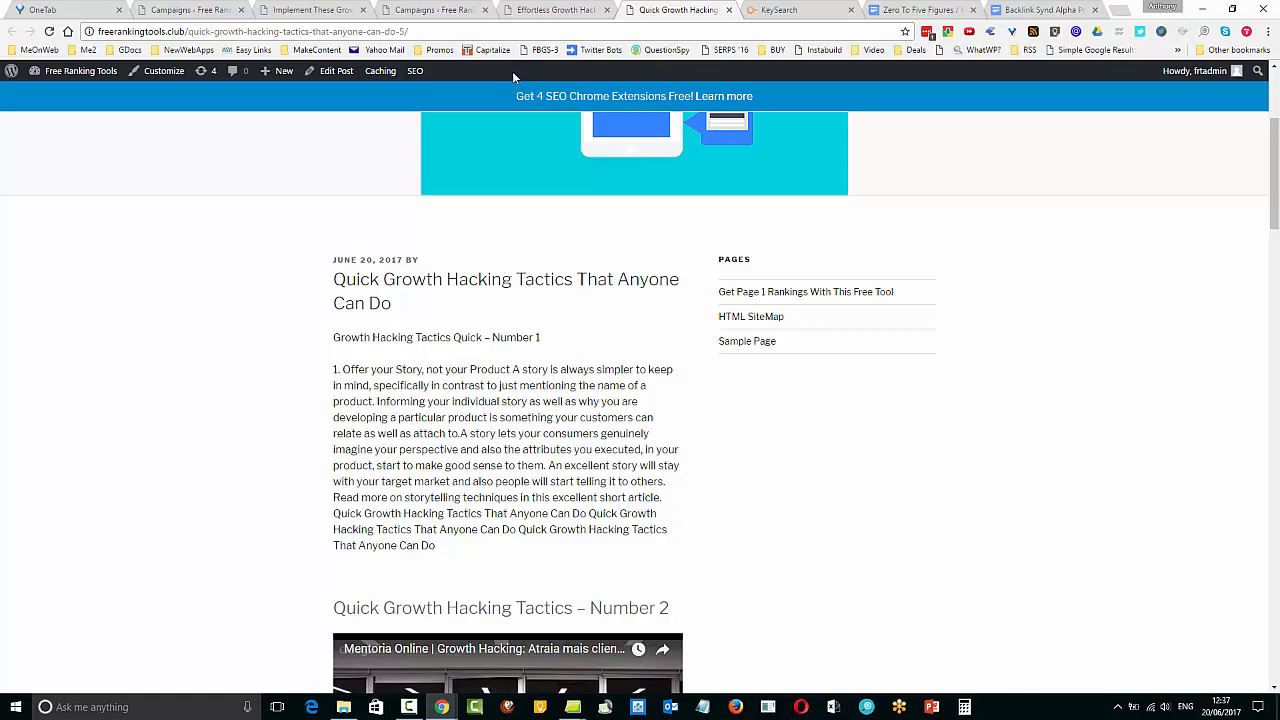
Open the RSS URL list in WP RSS Xtreme and examine the category and campaign feeds
left_click(555, 12)
left_click(437, 12)
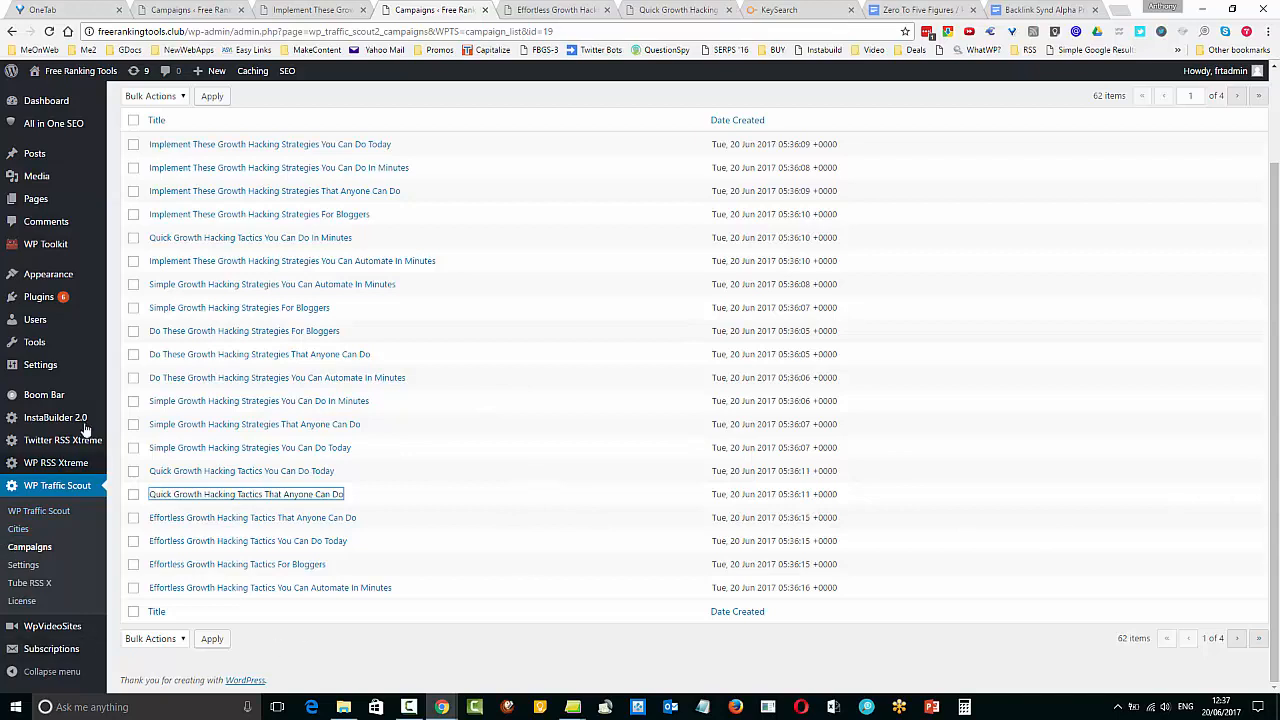
mouse_move(56, 468)
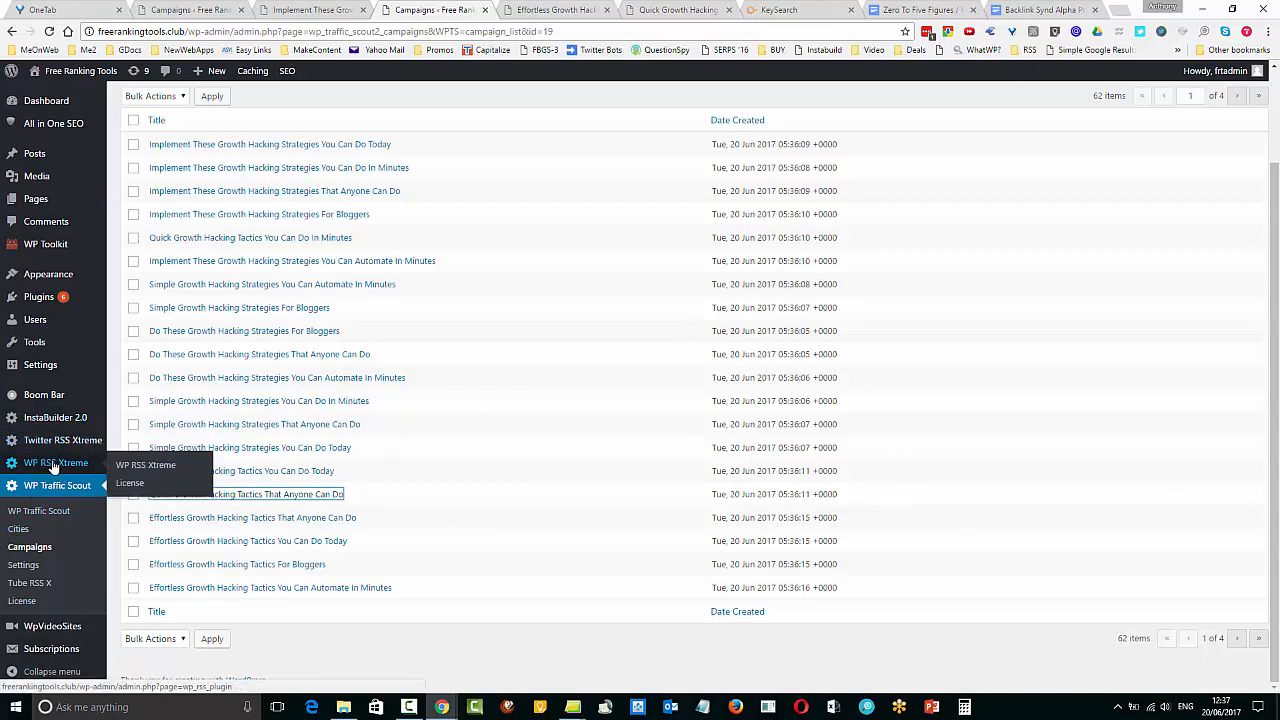
left_click(121, 466)
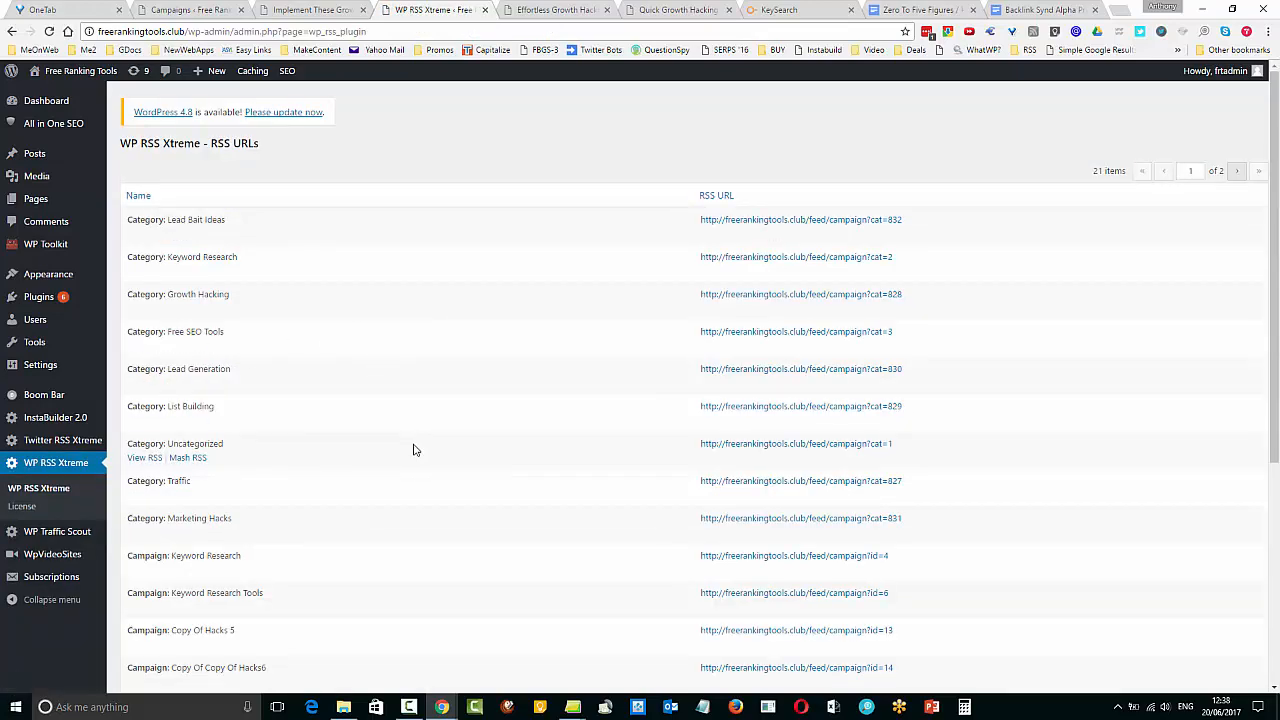
scroll(413, 450, "down", 2)
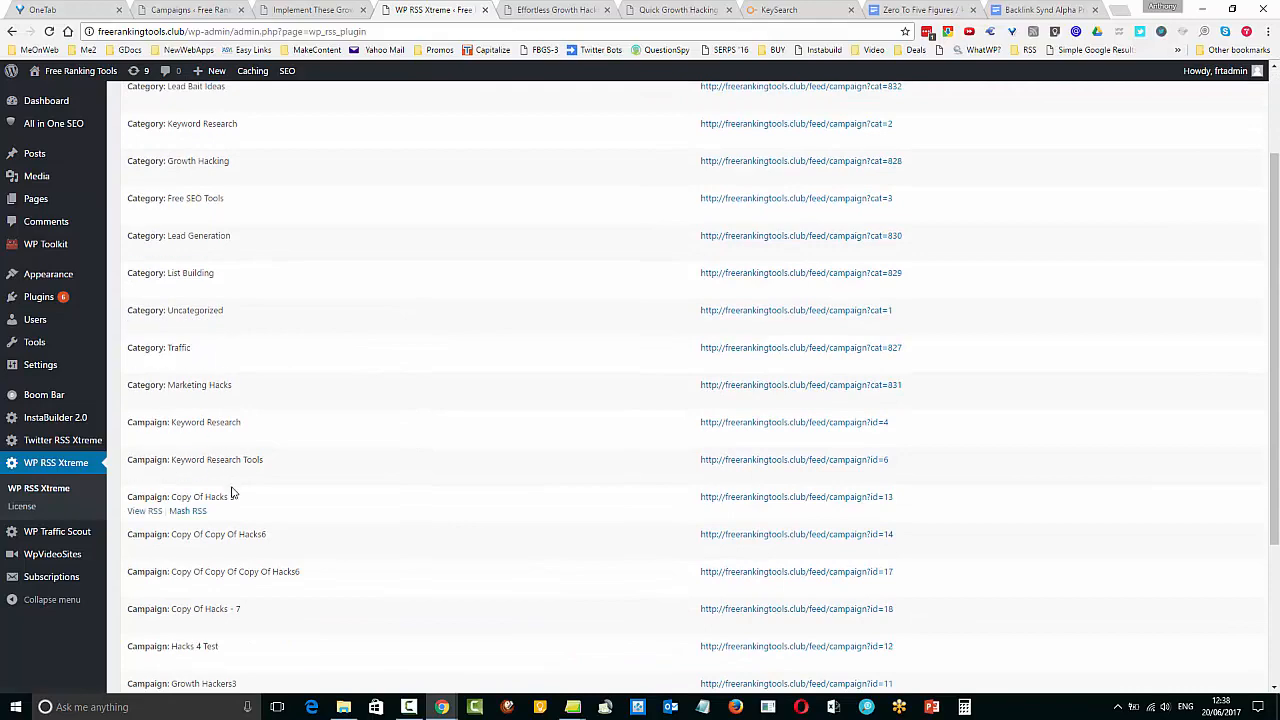
scroll(231, 492, "down", 3)
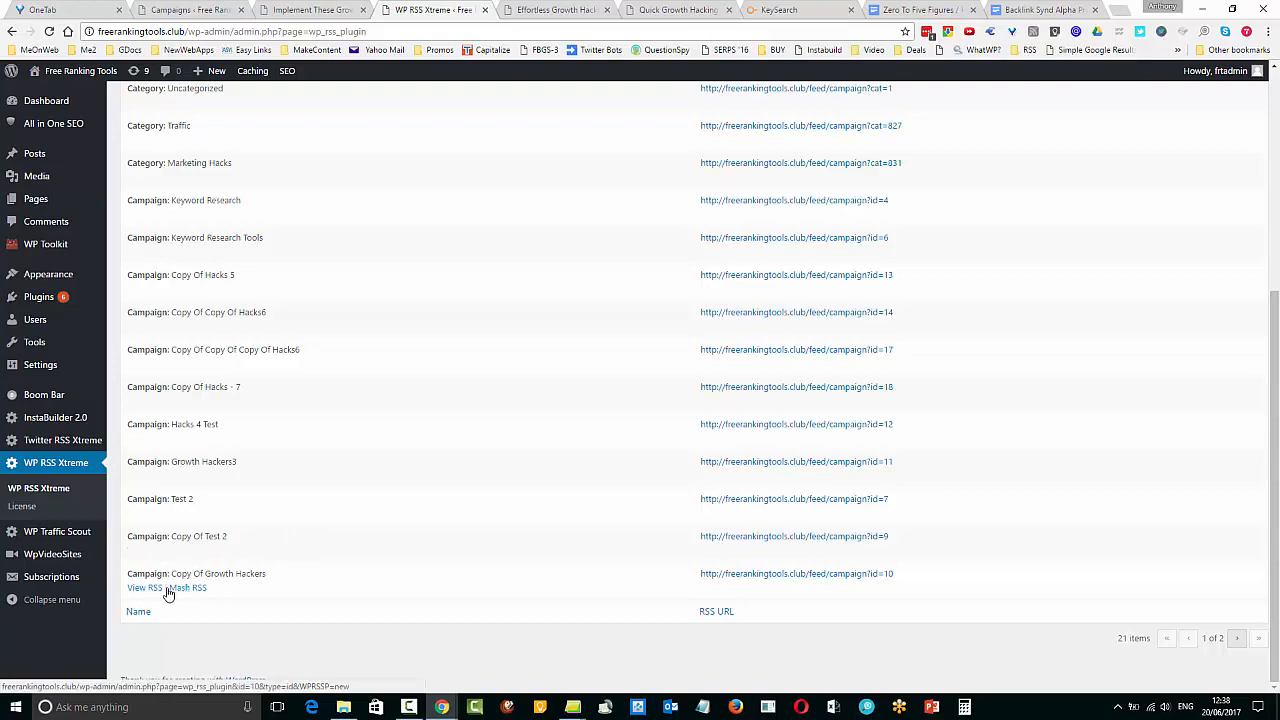
View the RSS feed of the Copy Of Growth Hackers campaign, close it, and open that campaign's Mash RSS form at the feed URLs
left_click(144, 590)
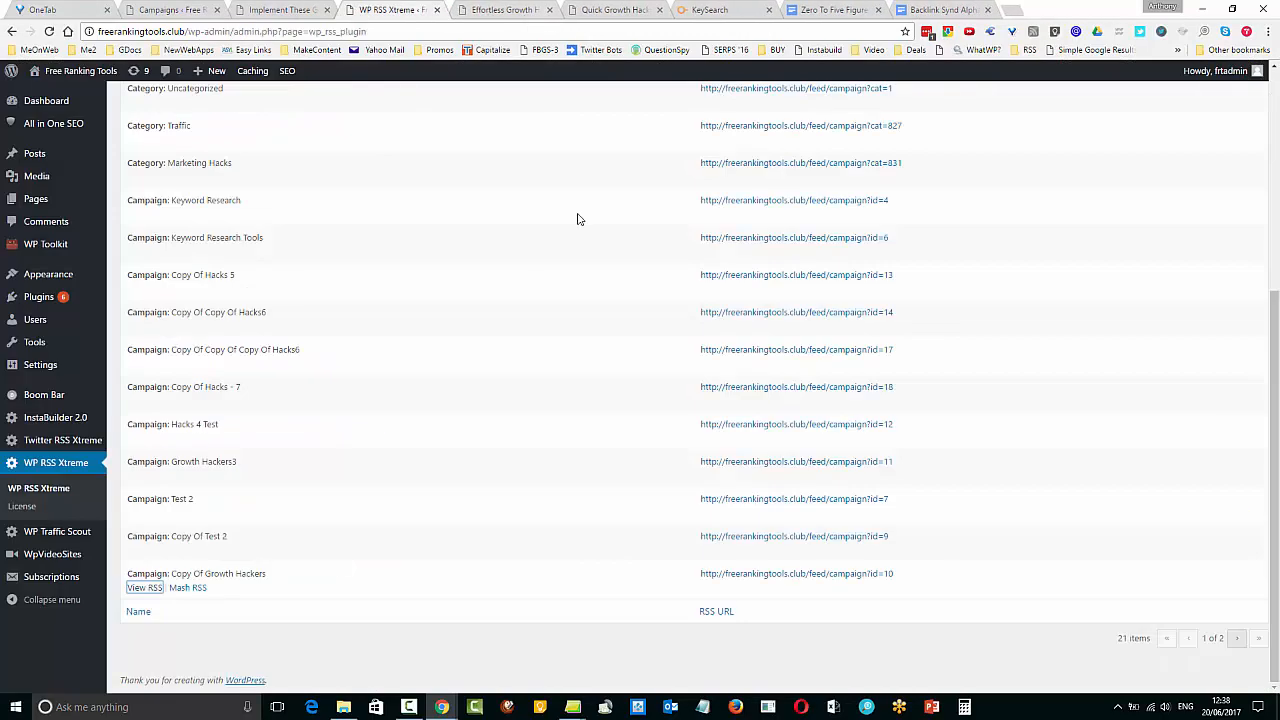
left_click(546, 10)
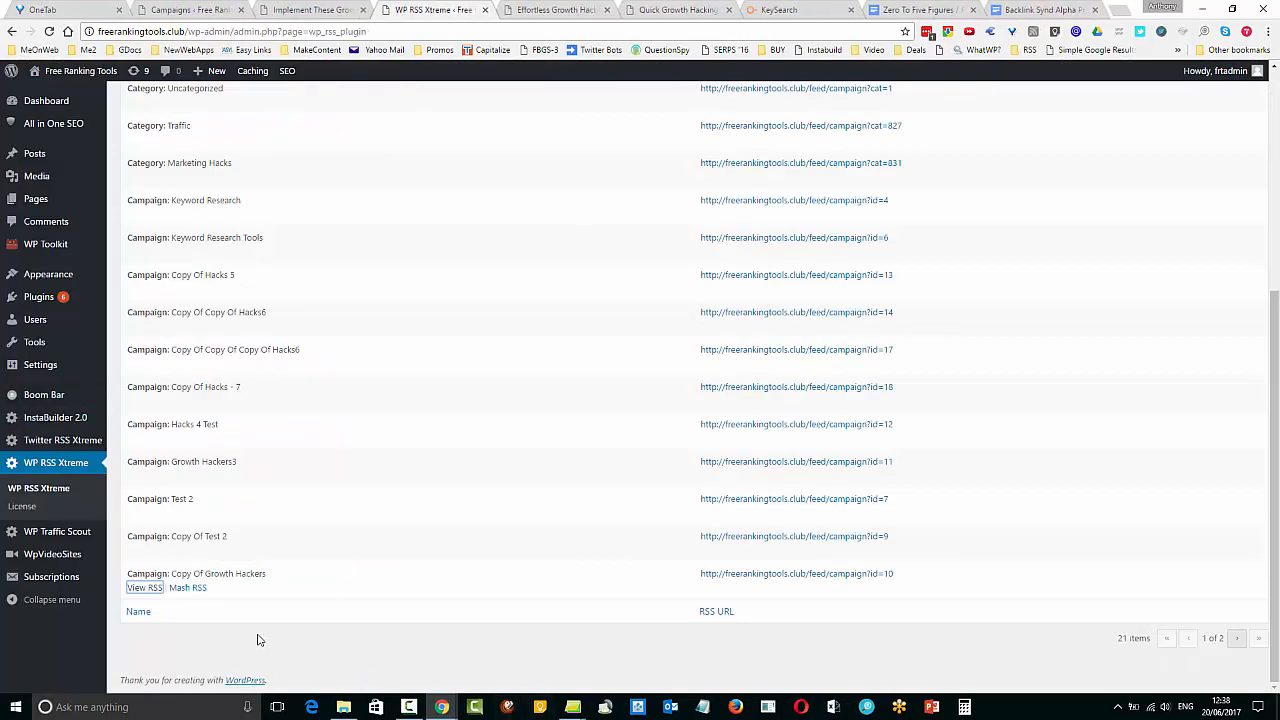
left_click(188, 588)
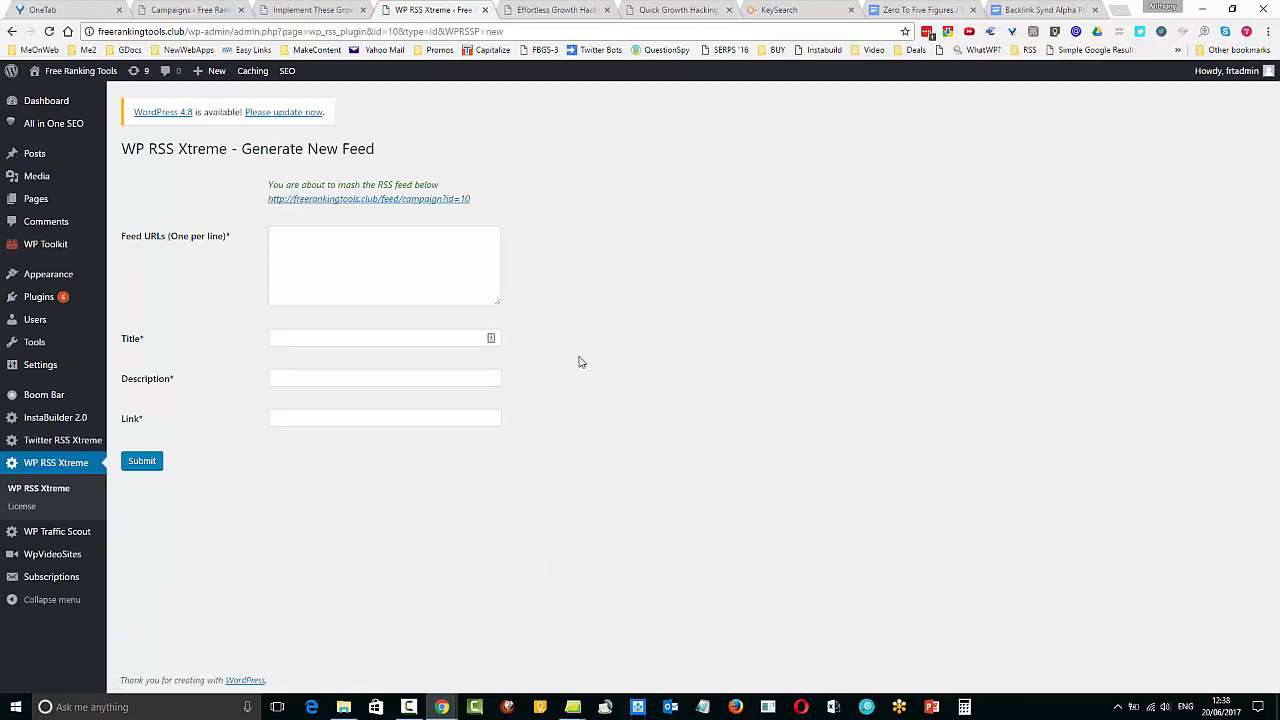
left_click(303, 238)
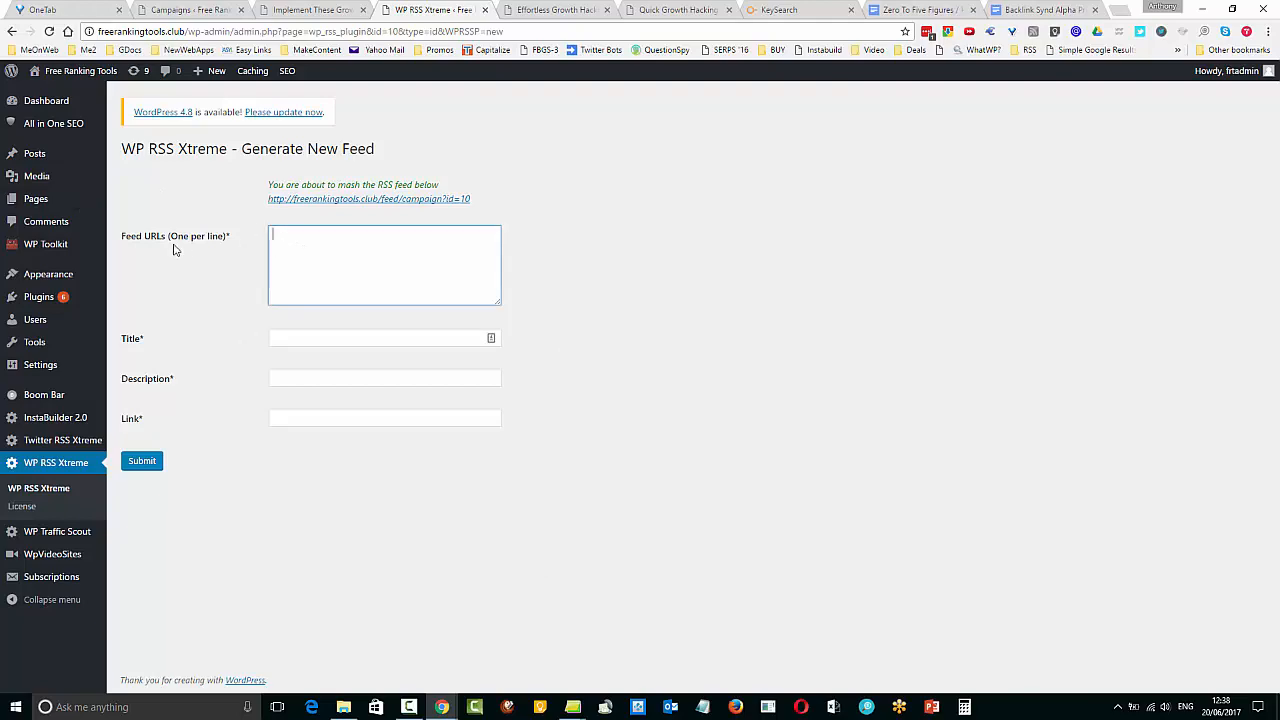
left_click(565, 12)
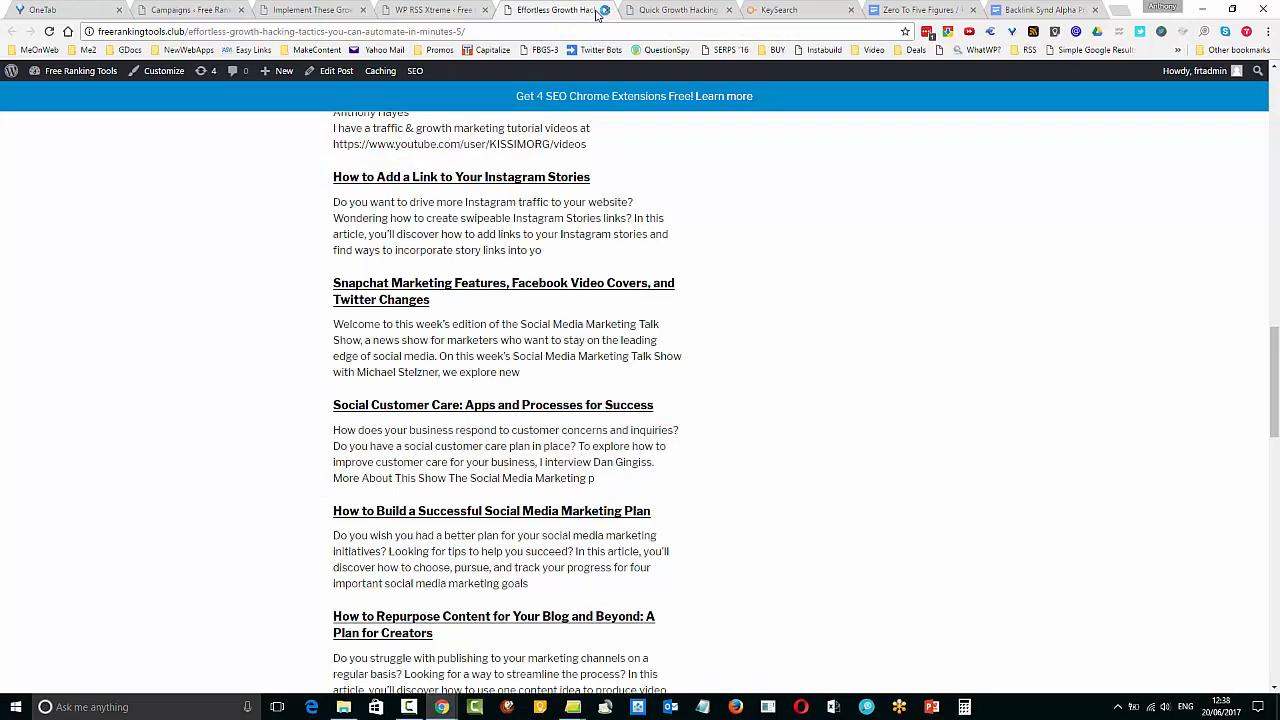
left_click(200, 10)
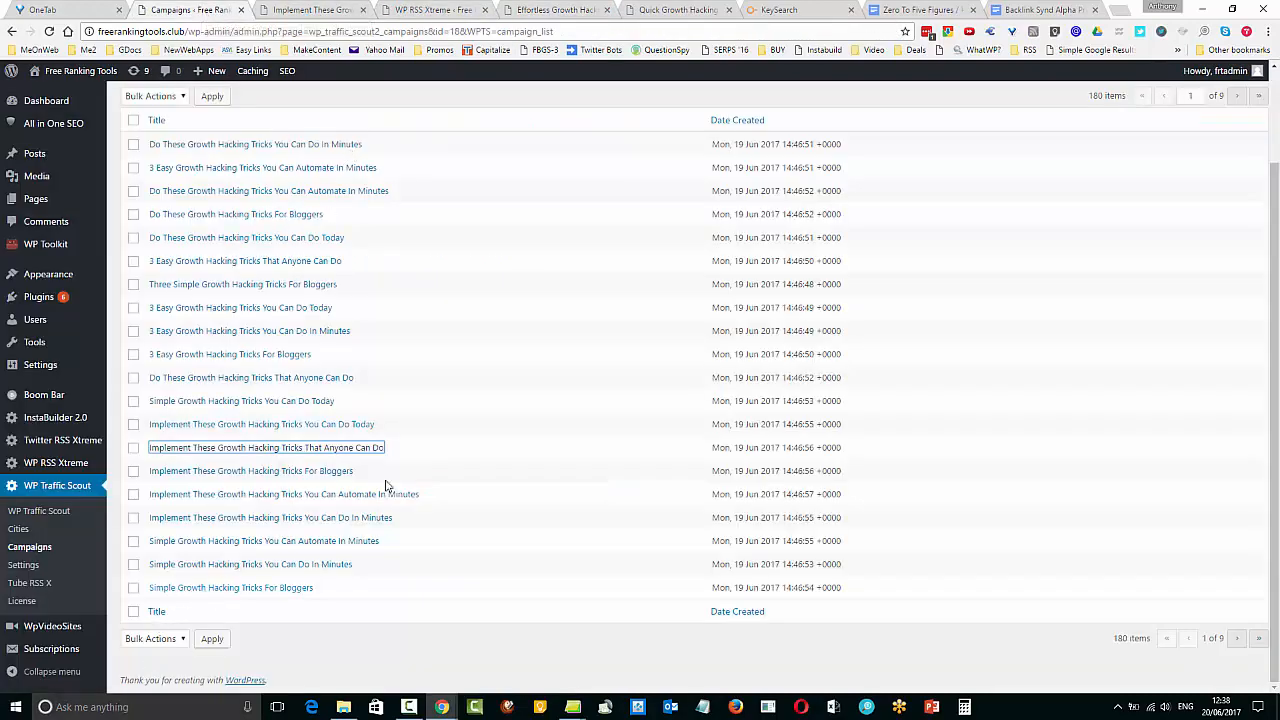
left_click(310, 9)
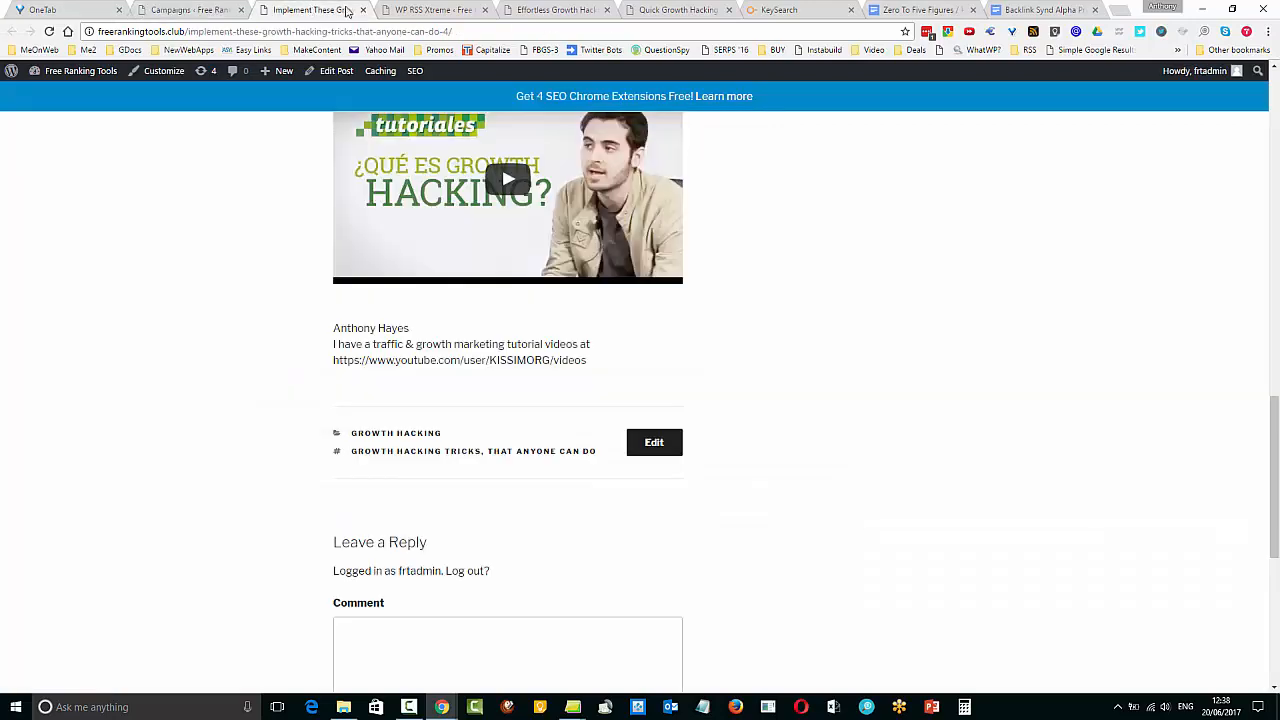
left_click(640, 10)
left_click(548, 9)
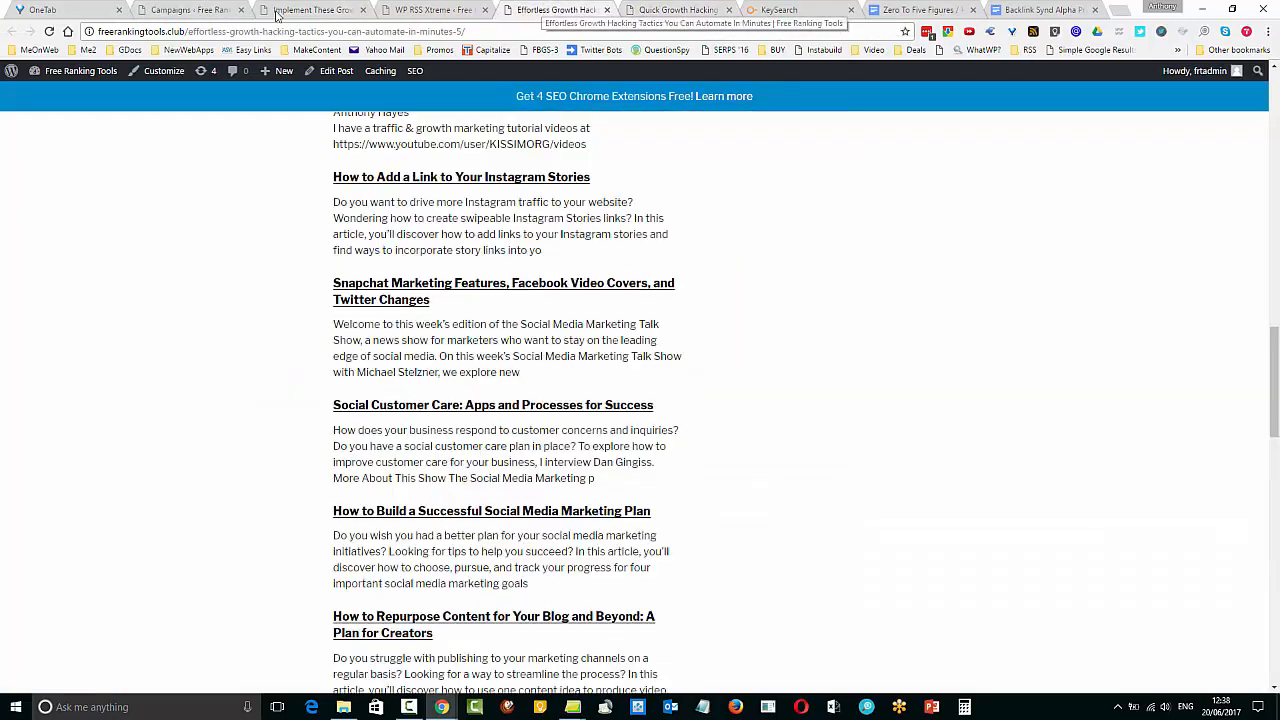
Return to the WP Traffic Scout campaign list and make a copy of the Growth Marketing Hacks campaign
left_click(200, 10)
left_click(44, 553)
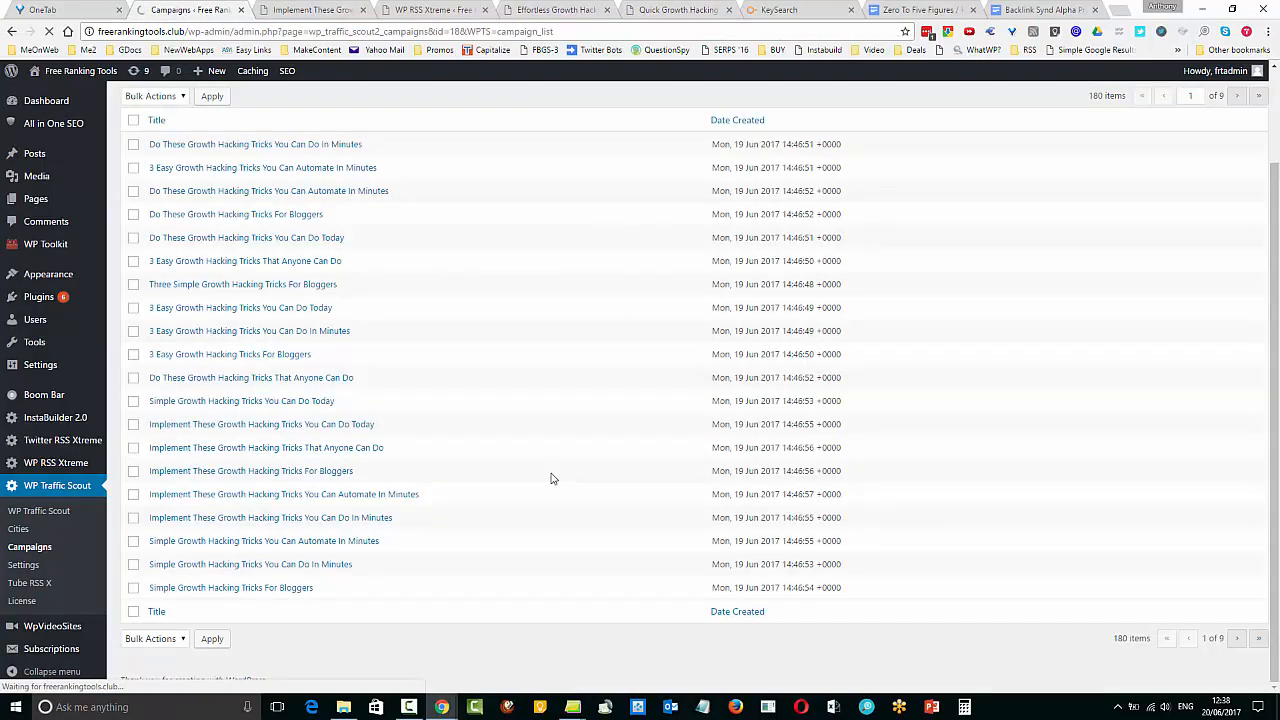
scroll(551, 551, "down", 2)
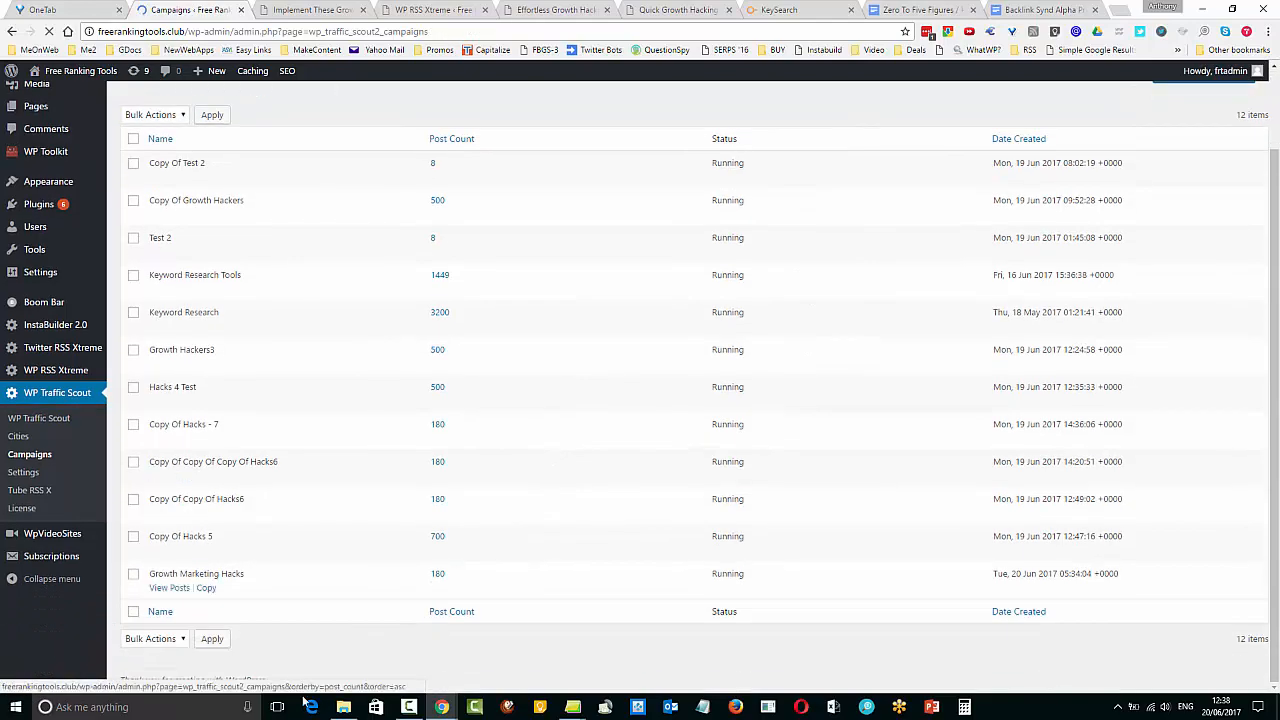
left_click(207, 589)
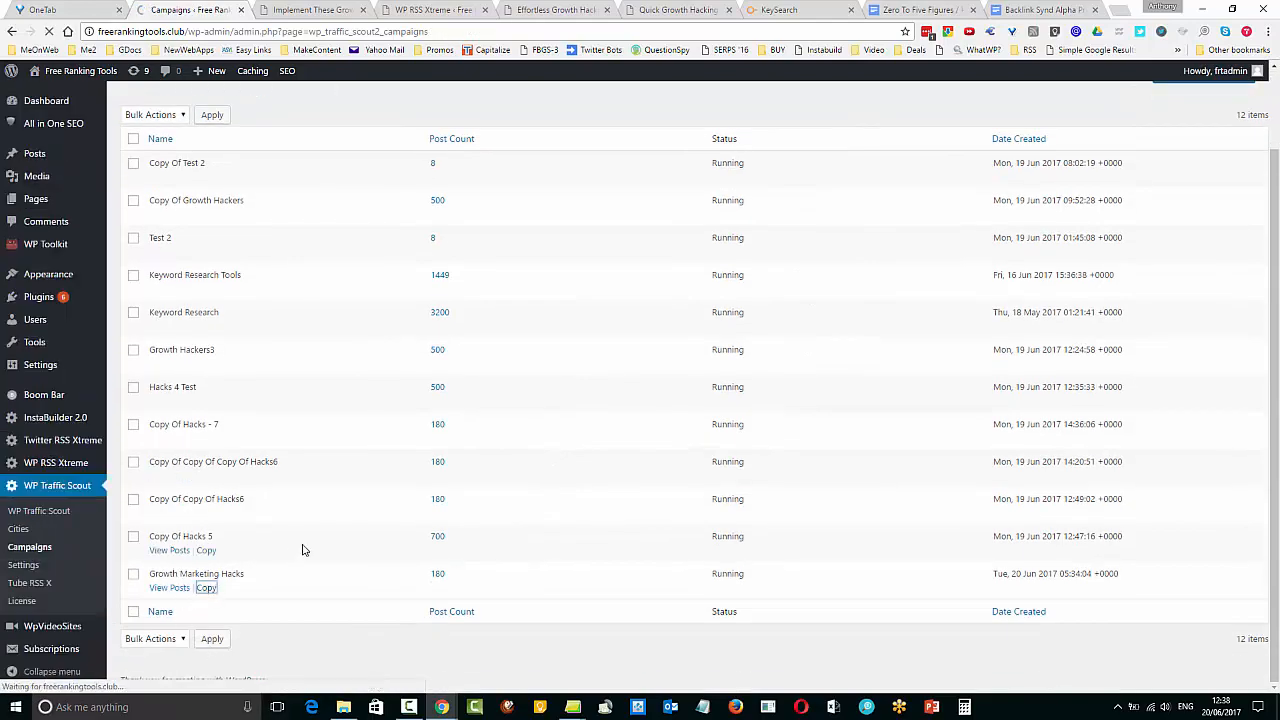
Copy the four feed URLs from the RSS Urls field of the copied Growth Marketing Hacks campaign
scroll(557, 503, "down", 3)
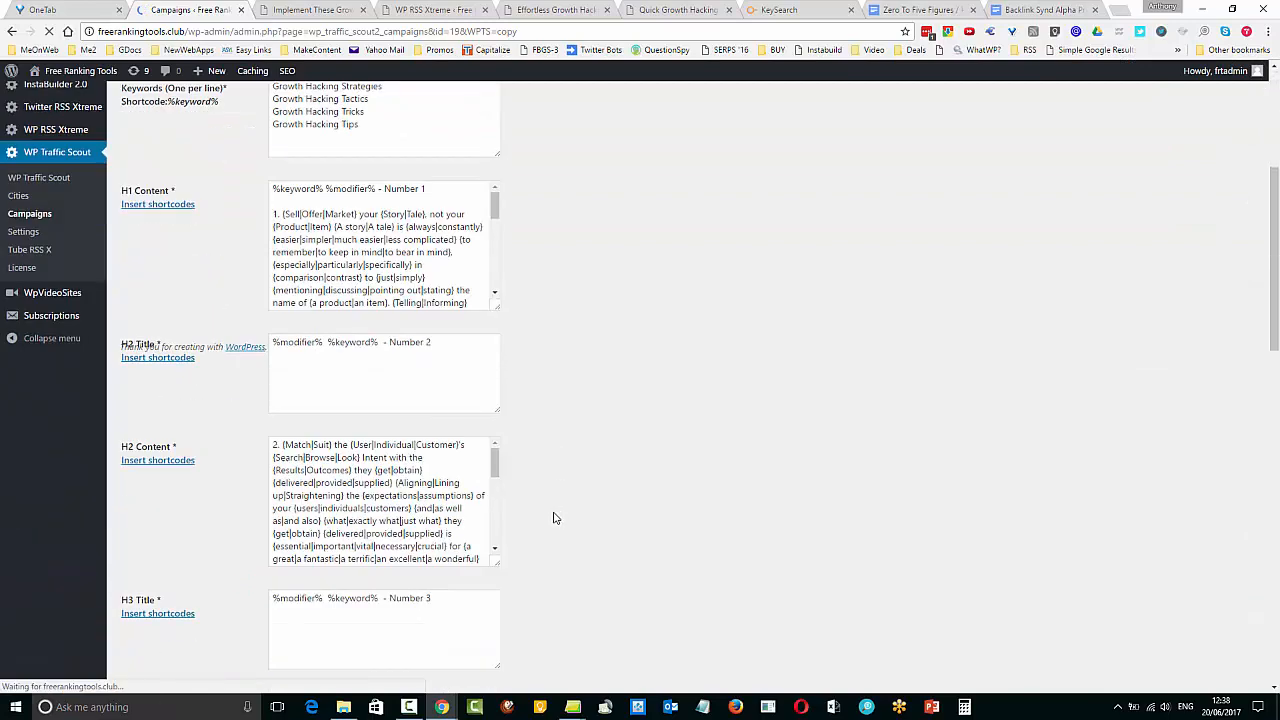
scroll(537, 423, "down", 4)
scroll(472, 409, "down", 5)
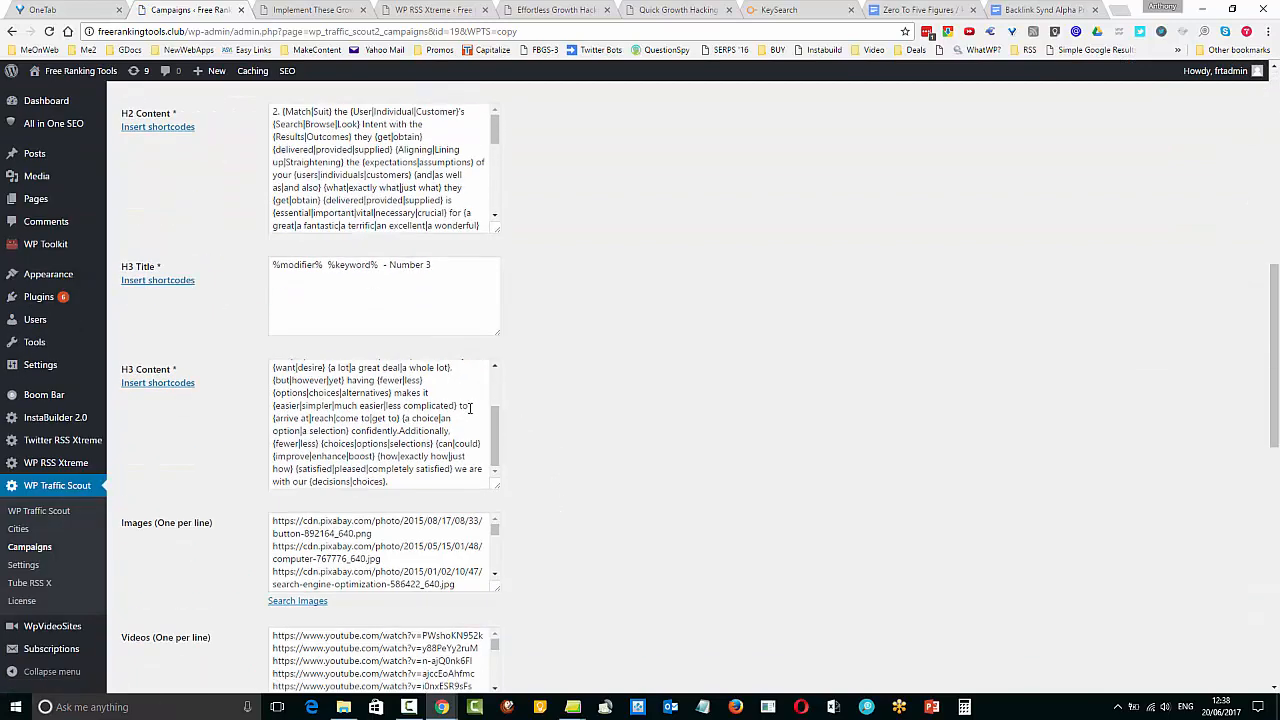
scroll(510, 450, "down", 3)
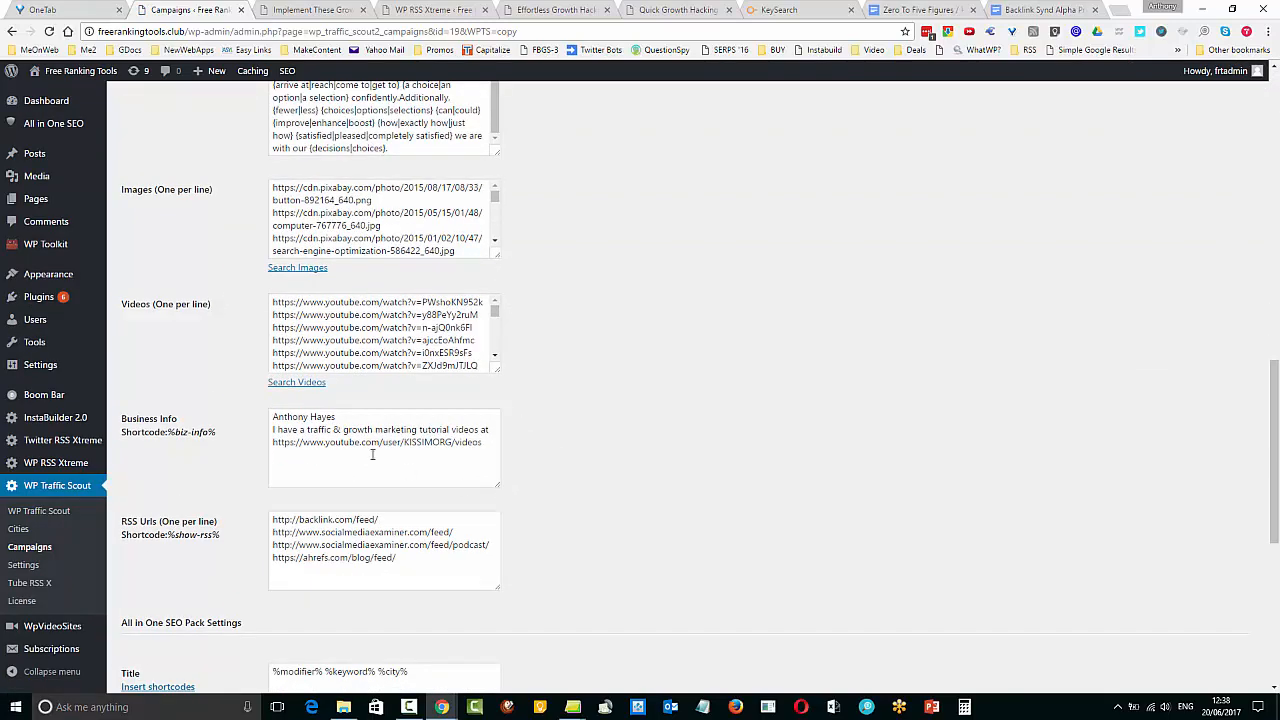
scroll(510, 503, "down", 2)
left_click_drag(436, 396, 266, 320)
right_click(298, 328)
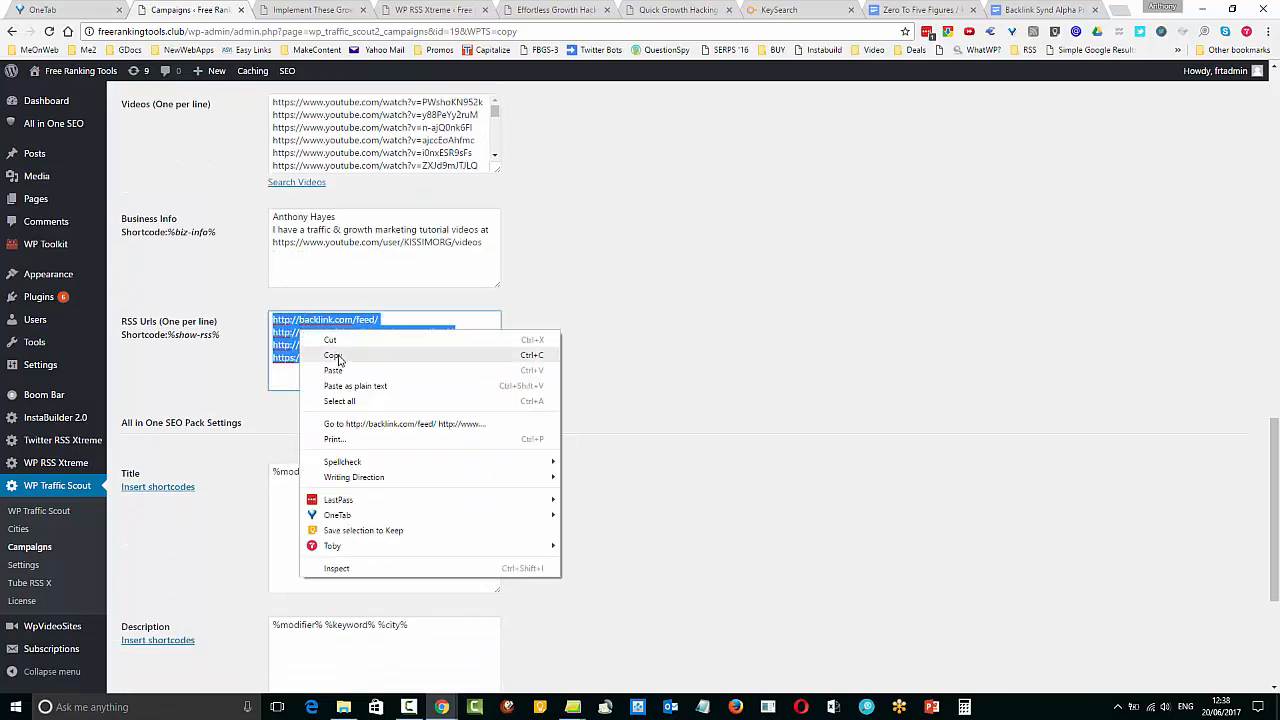
left_click(340, 362)
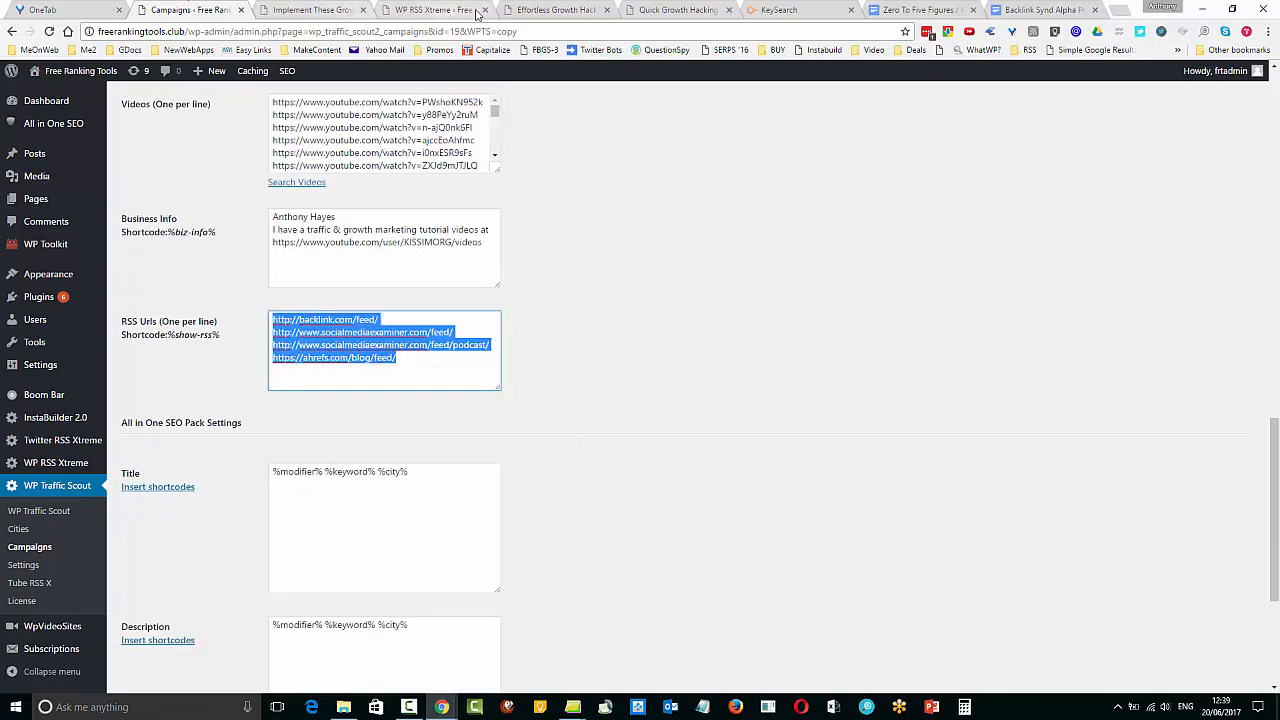
Close the "Quick" and "Effortless" post tabs and paste the copied feed URLs into the WP RSS Xtreme Generate New Feed form
left_click(661, 11)
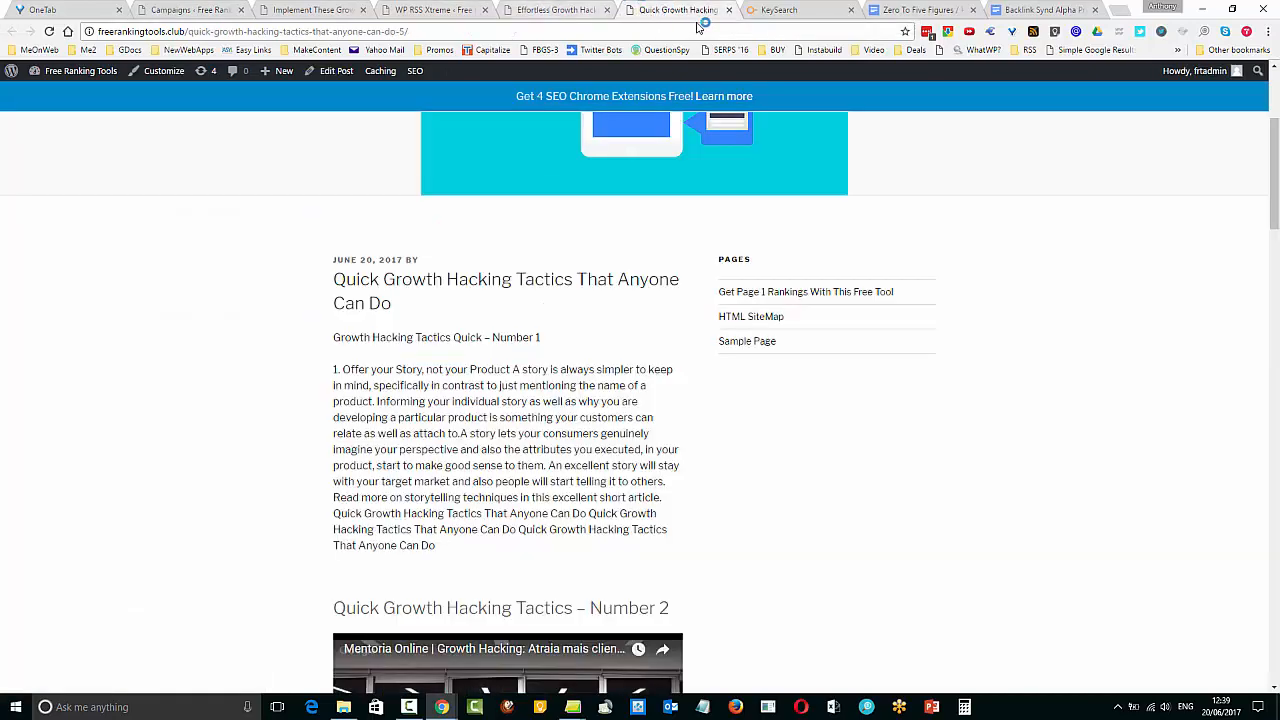
left_click(731, 10)
left_click(554, 11)
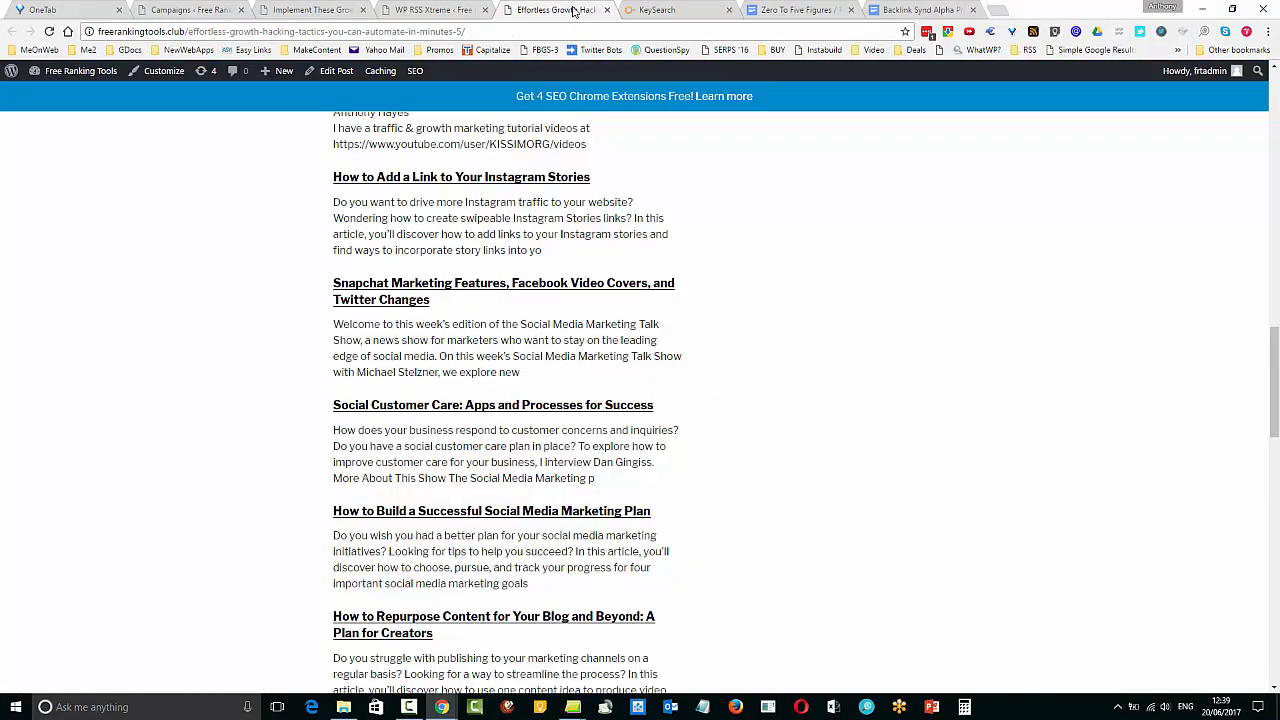
left_click(608, 10)
left_click(435, 10)
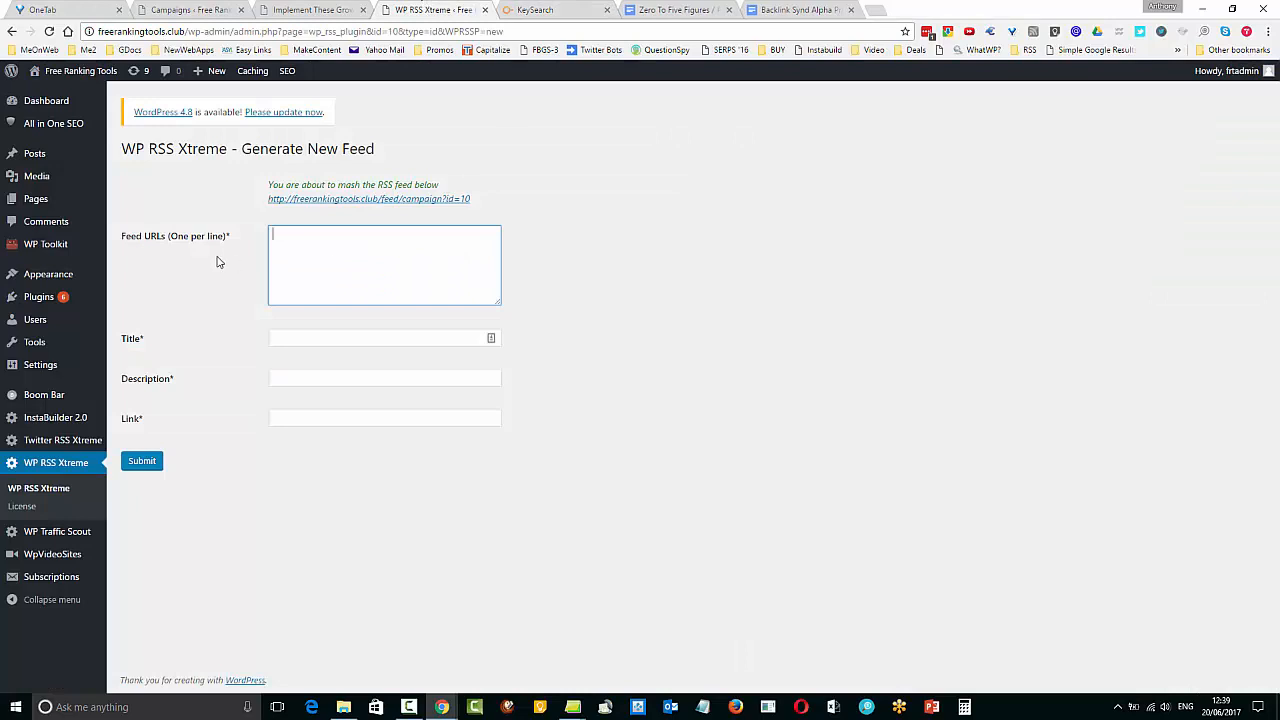
right_click(288, 242)
left_click(350, 321)
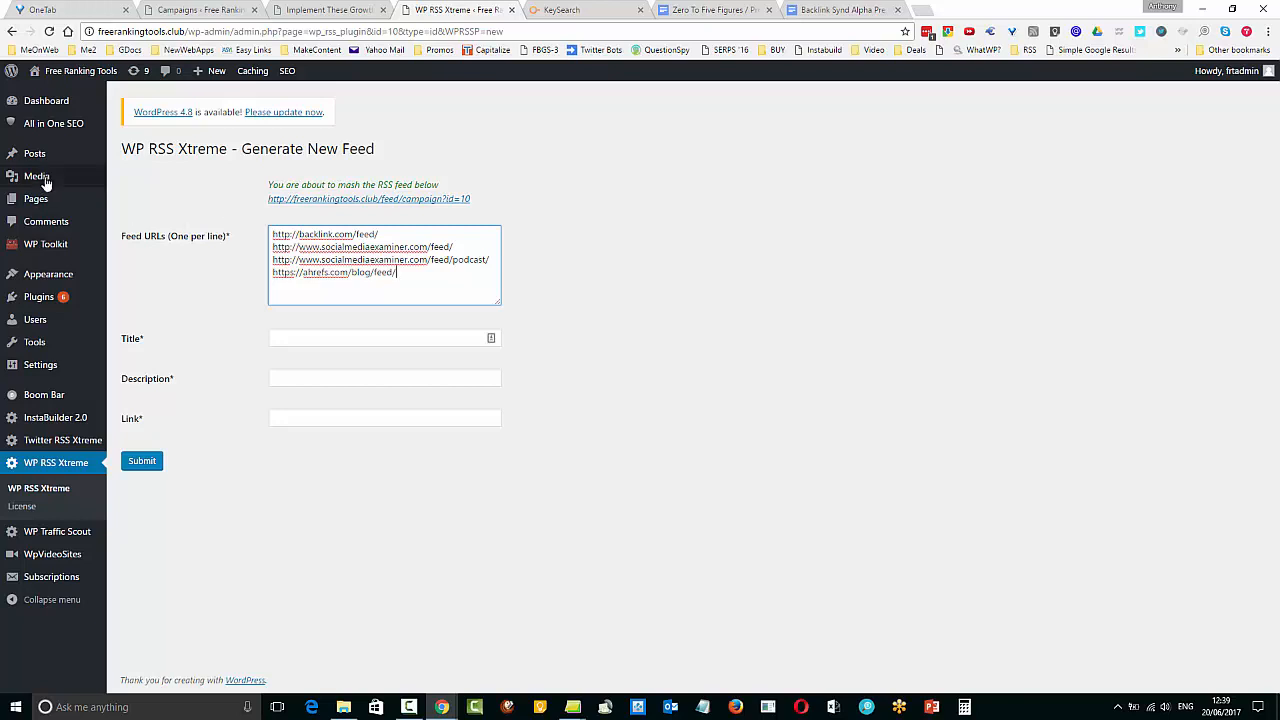
Set both the title and the description of the new feed to "Growth Marketing Hacks 2017"
left_click(350, 341)
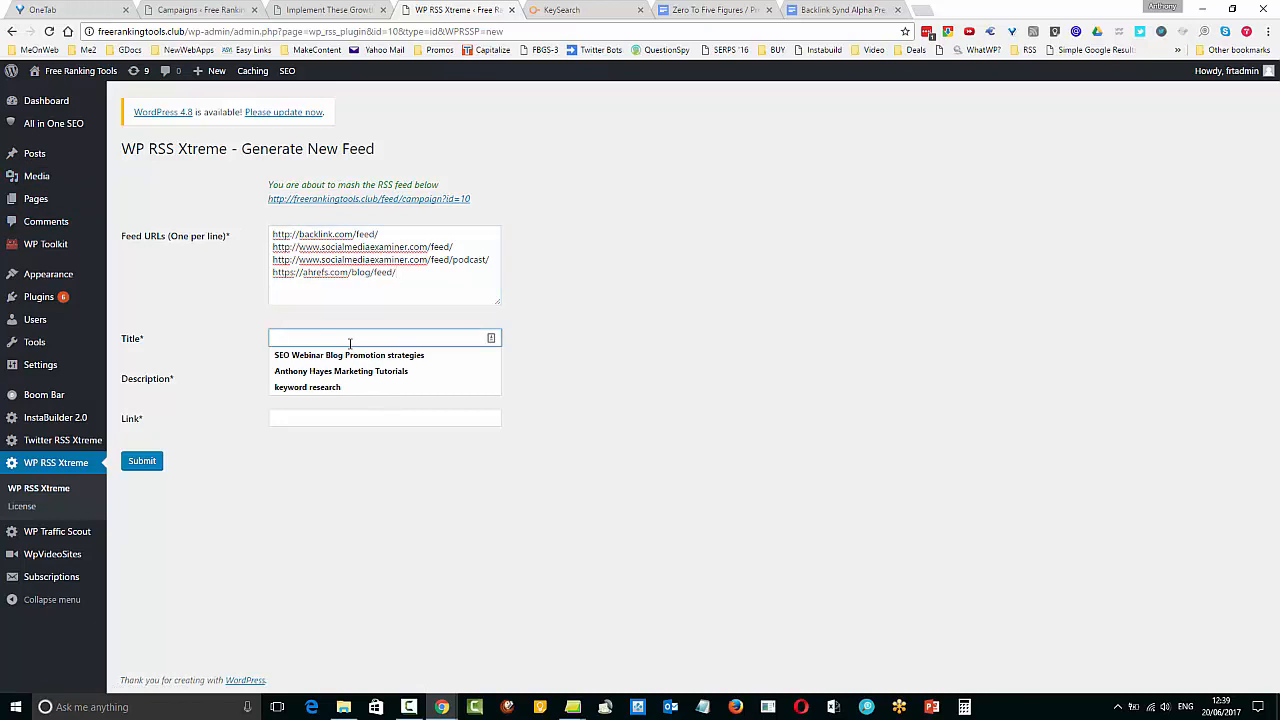
type("G")
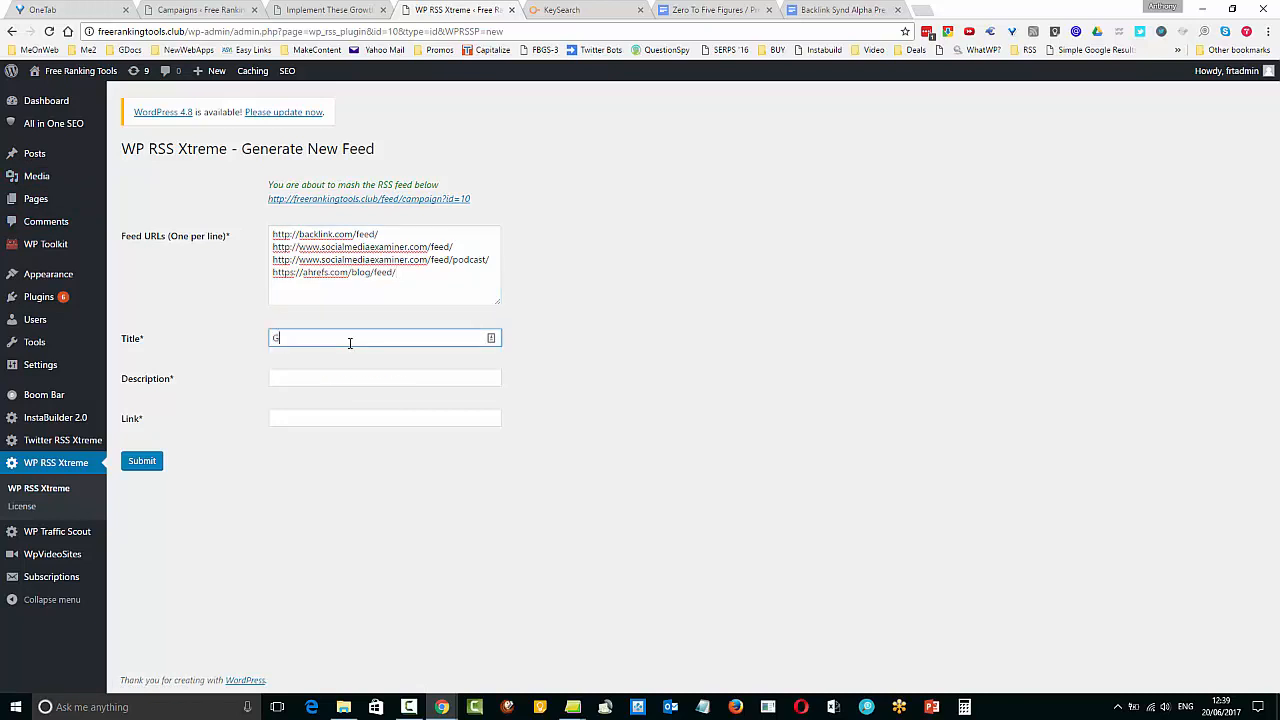
type("rowth Marketing Hacks 2017")
left_click(394, 376)
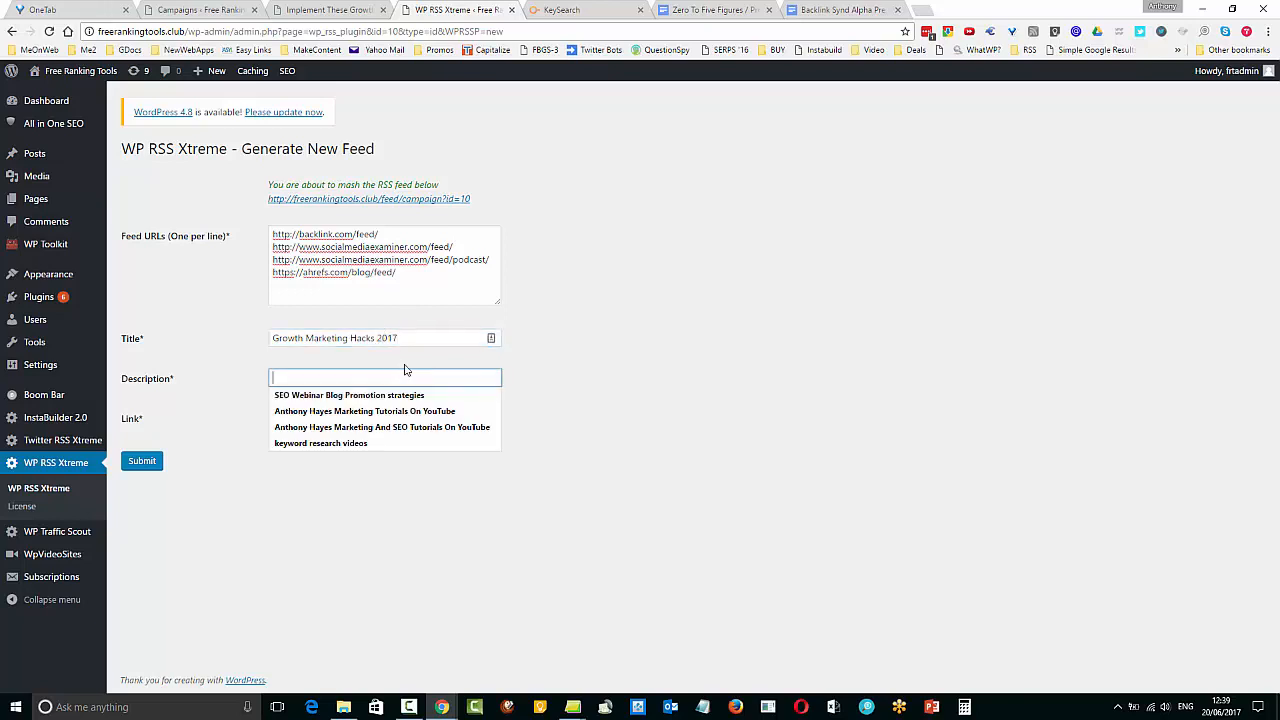
left_click(423, 340)
left_click_drag(423, 340, 272, 338)
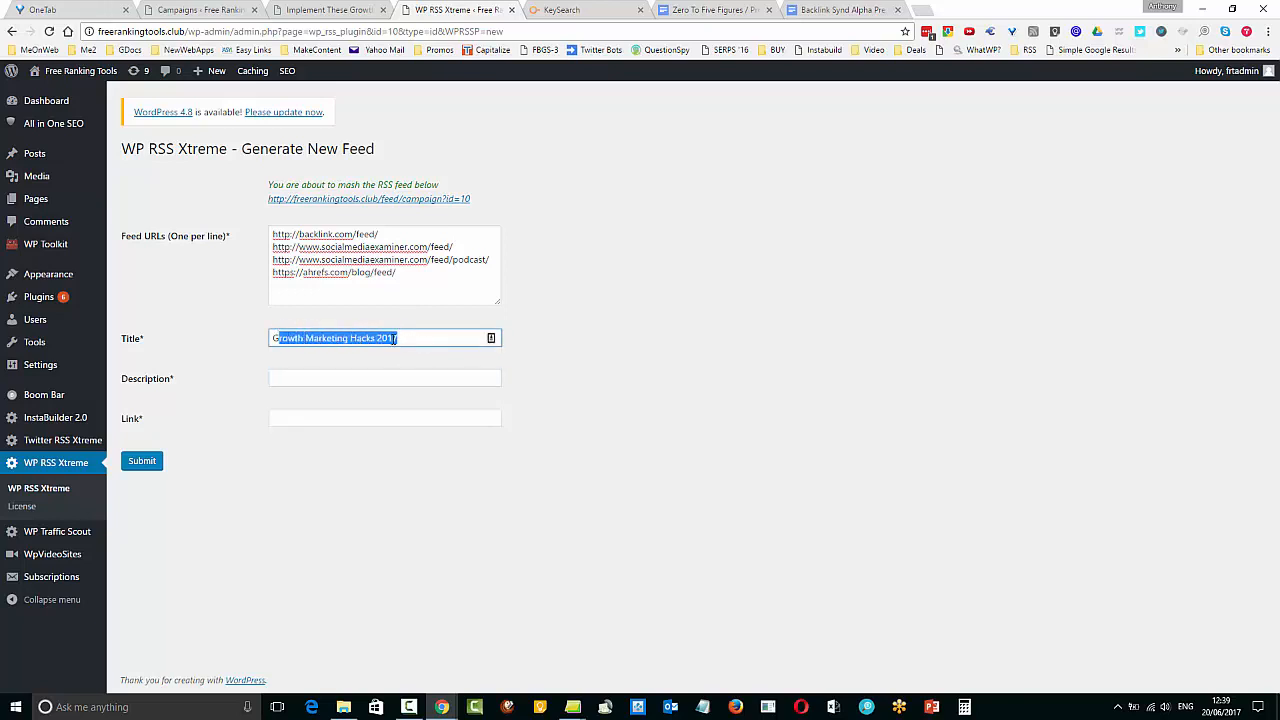
left_click(408, 336)
left_click_drag(408, 336, 272, 338)
right_click(309, 331)
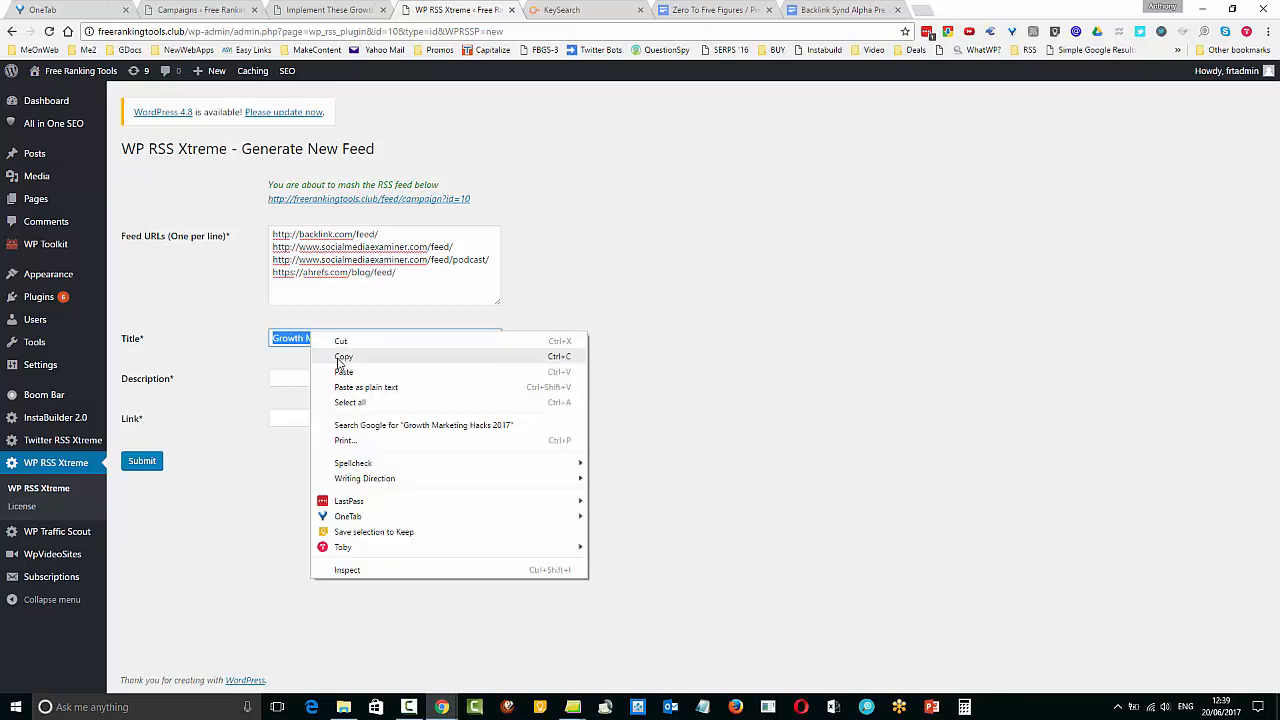
left_click(328, 370)
left_click(328, 372)
right_click(329, 372)
left_click(374, 451)
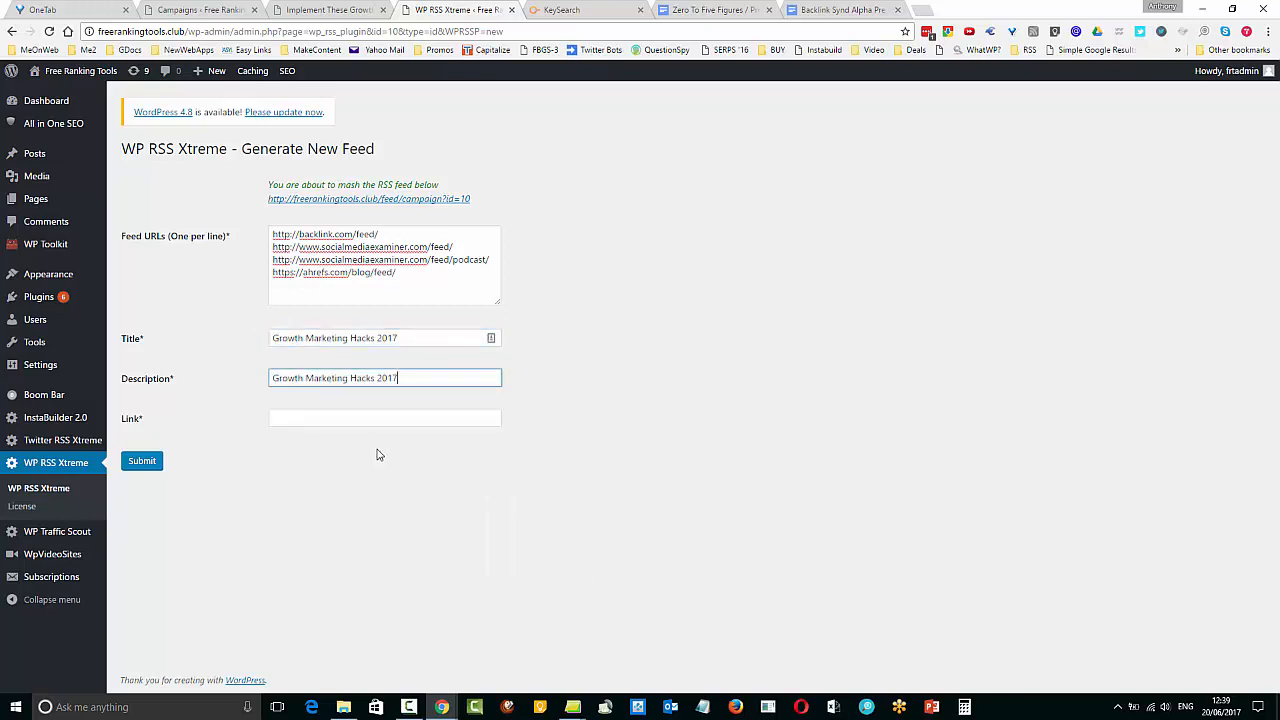
Copy the YouTube videos URL from the campaign's Business Info into the new feed's Link and submit the form
left_click(293, 417)
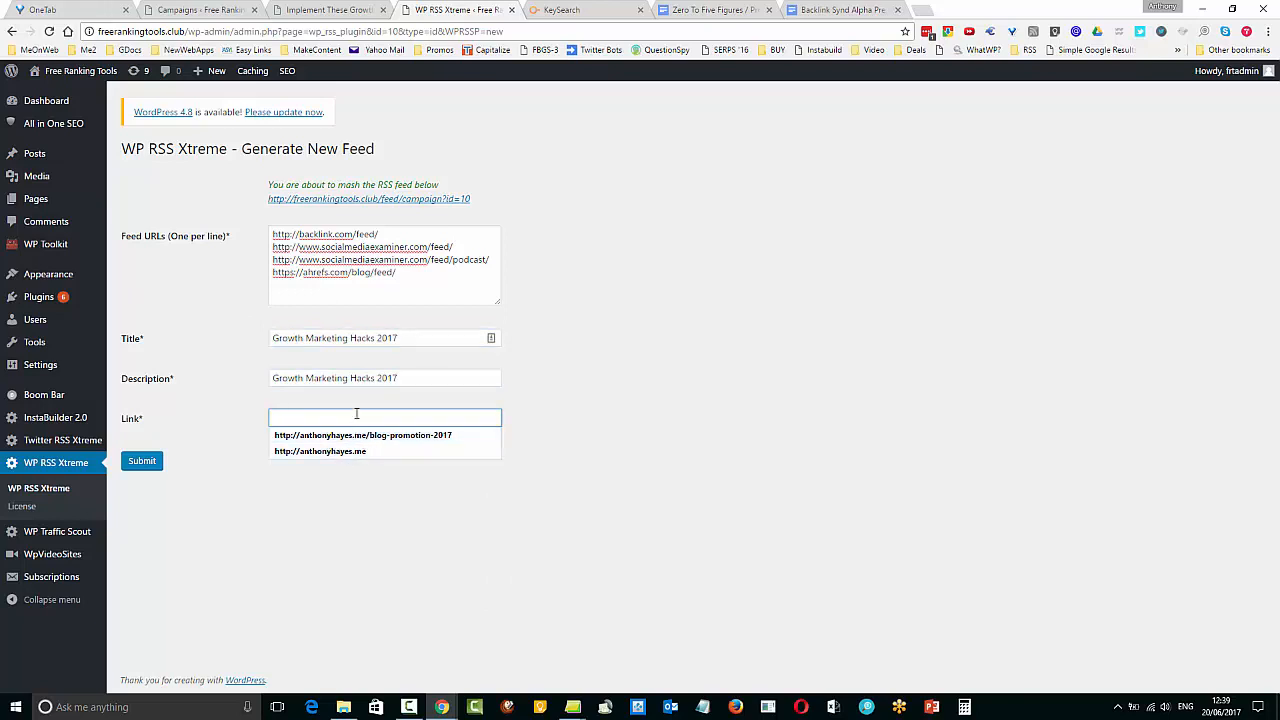
left_click(580, 467)
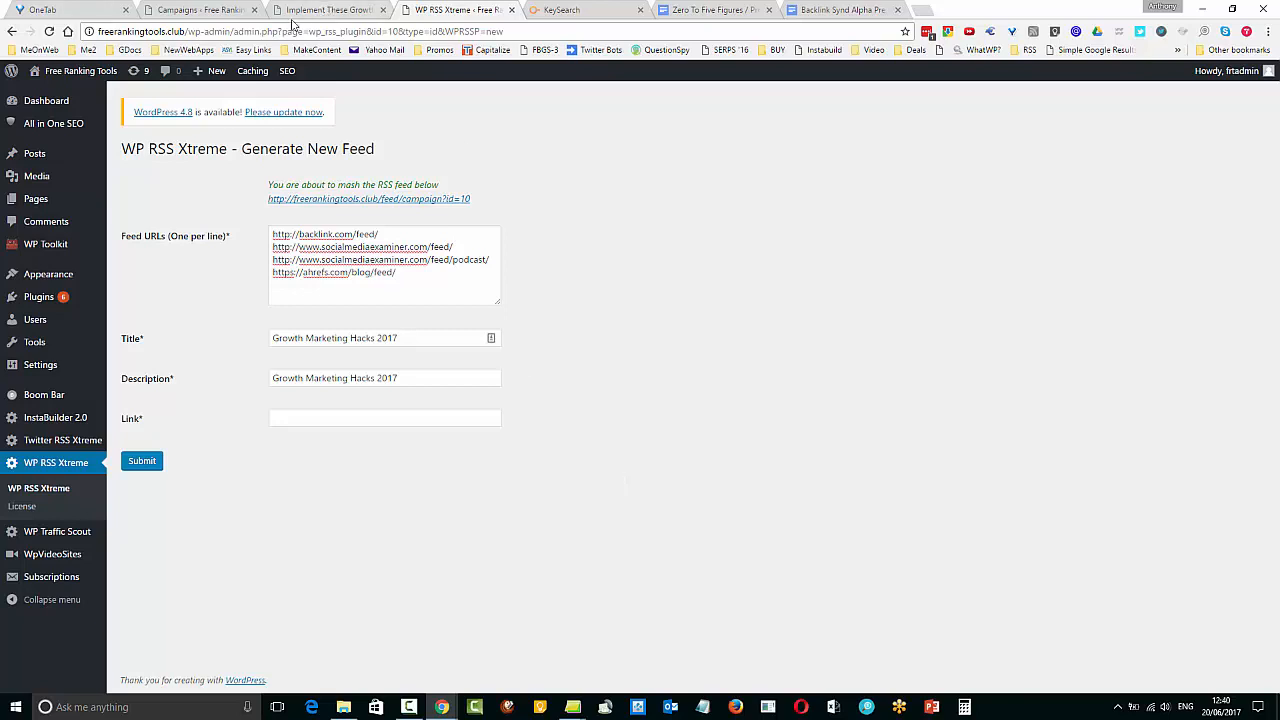
left_click(200, 10)
left_click(402, 242)
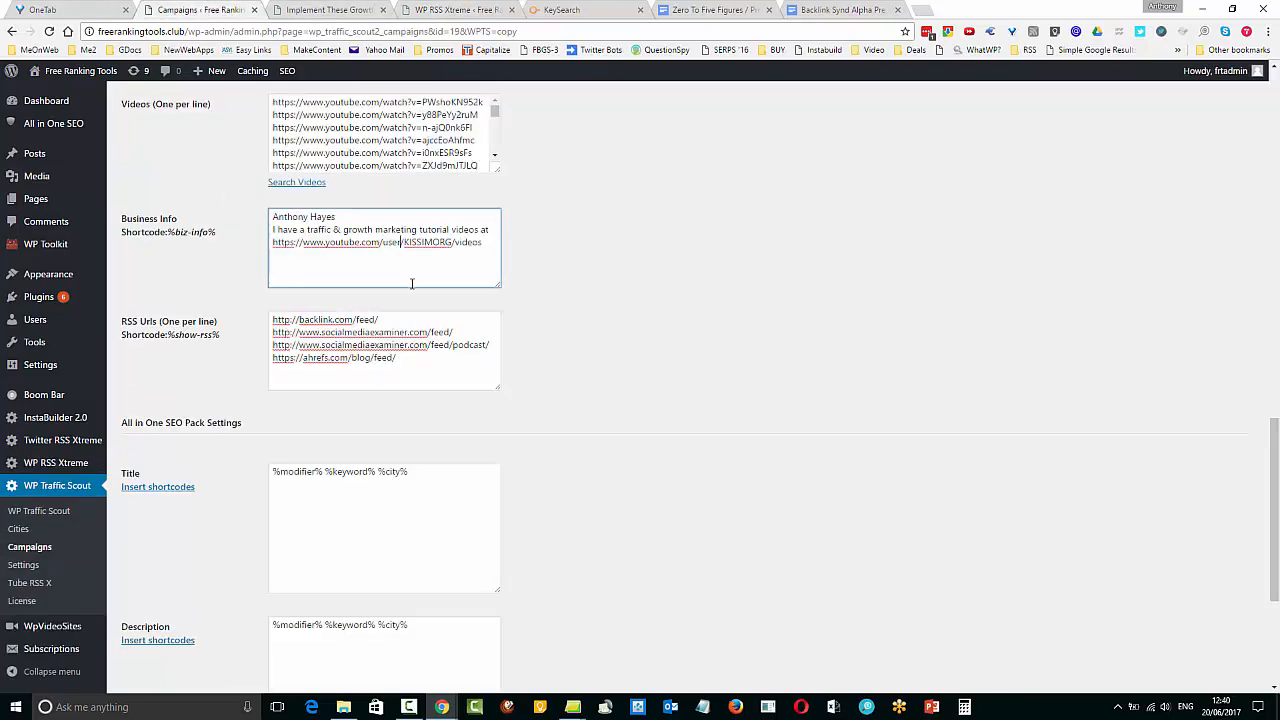
left_click_drag(480, 243, 273, 246)
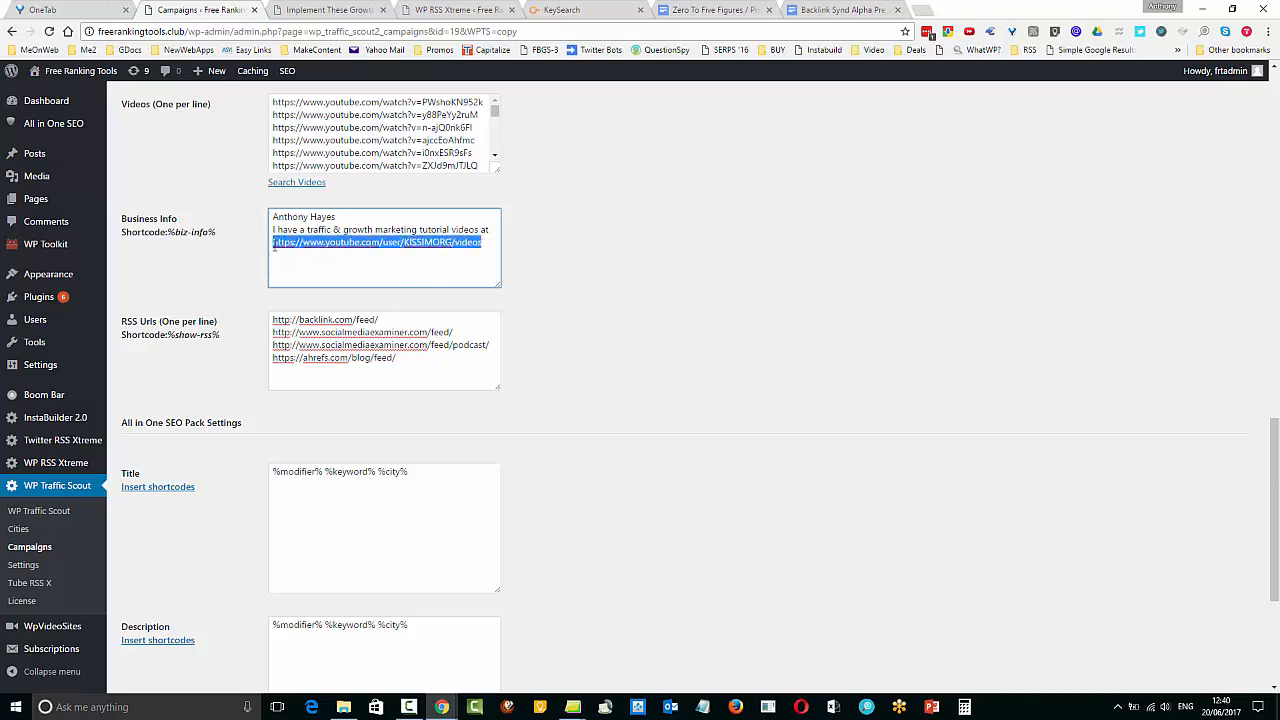
right_click(293, 246)
left_click(330, 270)
left_click(452, 10)
left_click(357, 414)
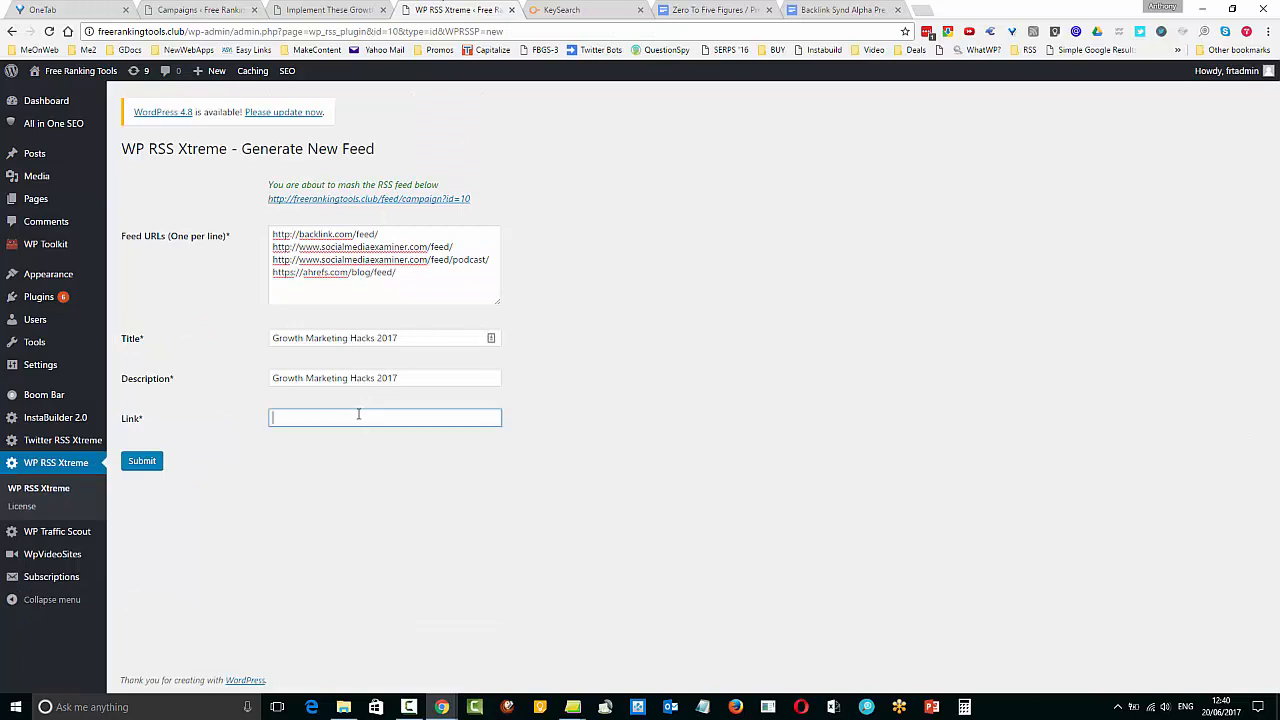
right_click(357, 416)
left_click(412, 488)
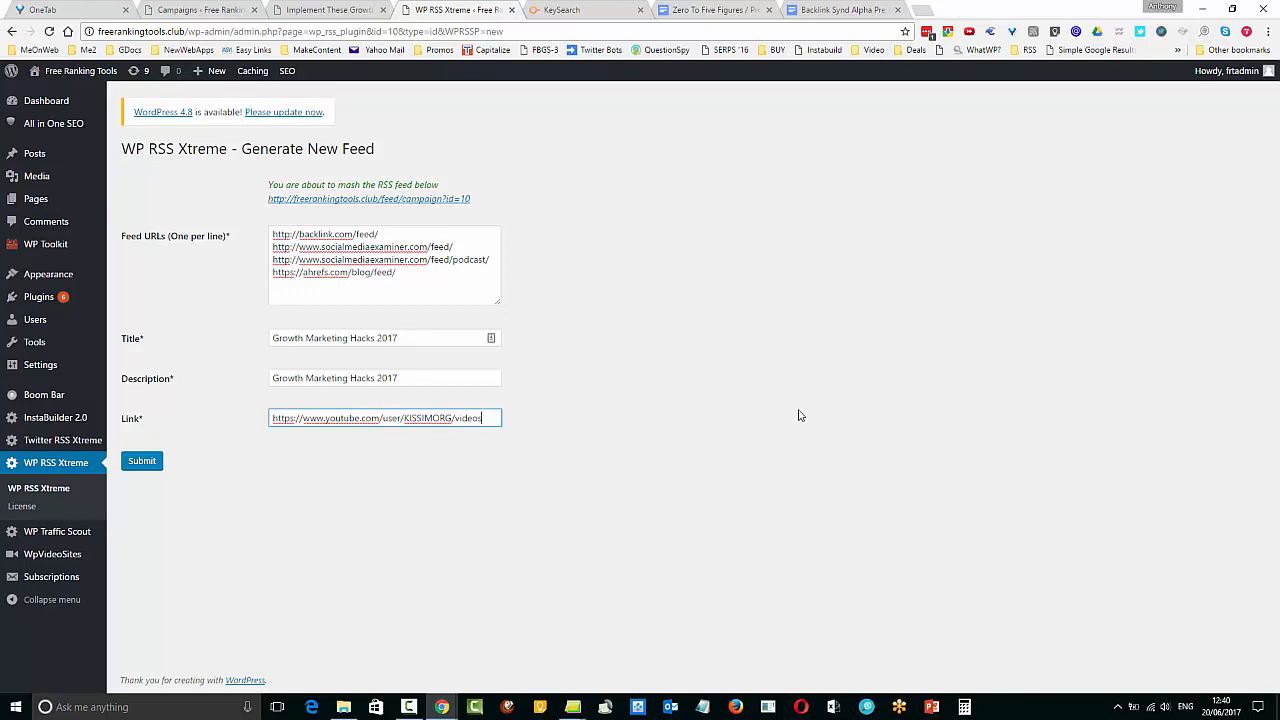
left_click(142, 463)
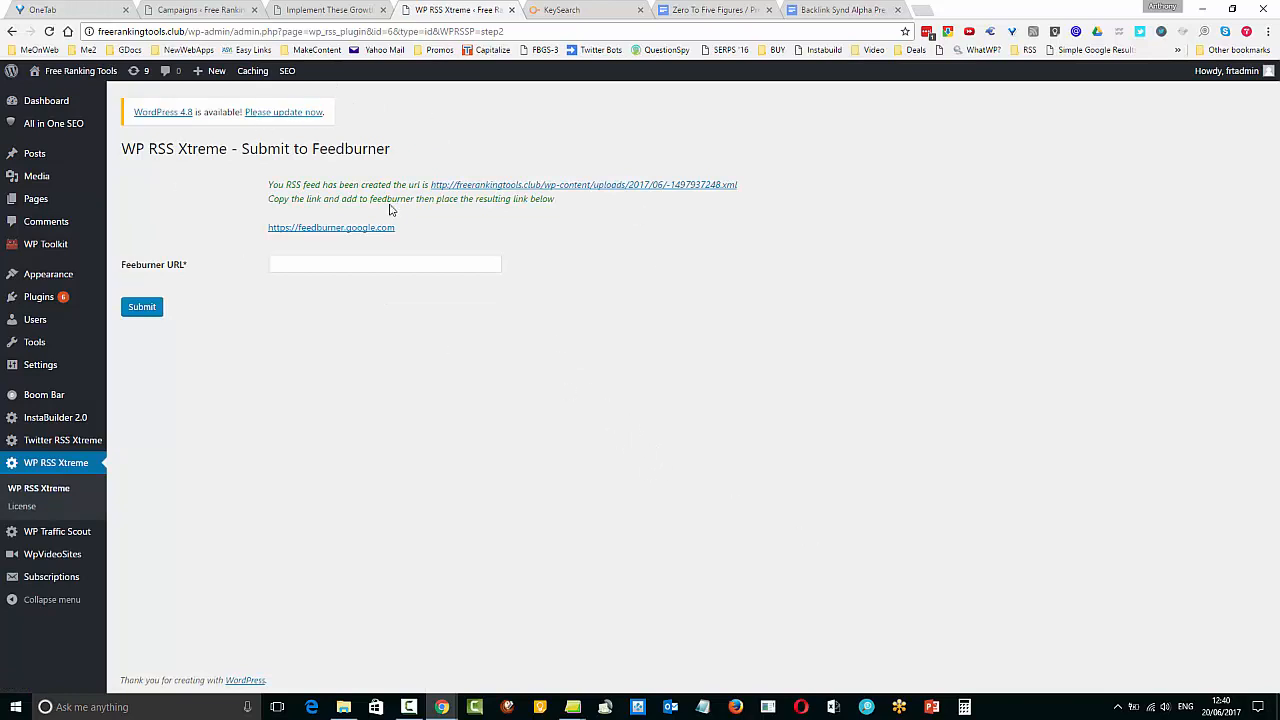
Copy the link address of the generated XML feed and open the FeedBurner site
right_click(518, 188)
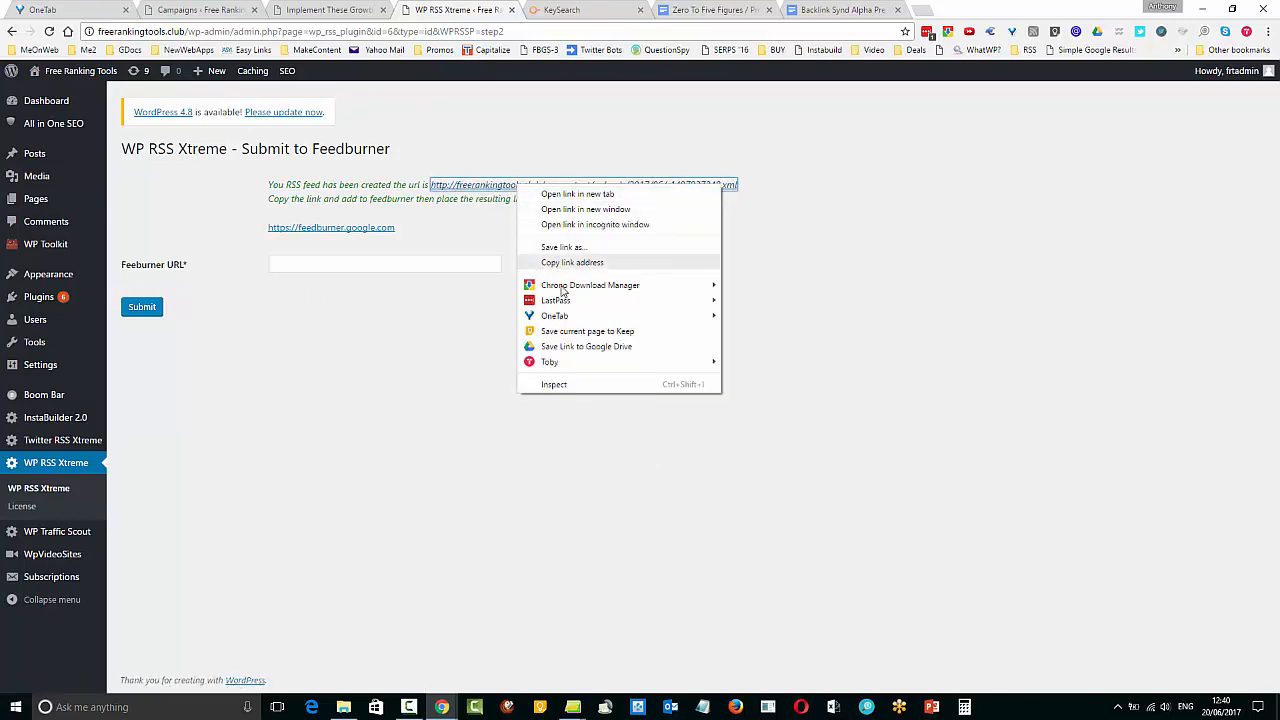
left_click(585, 264)
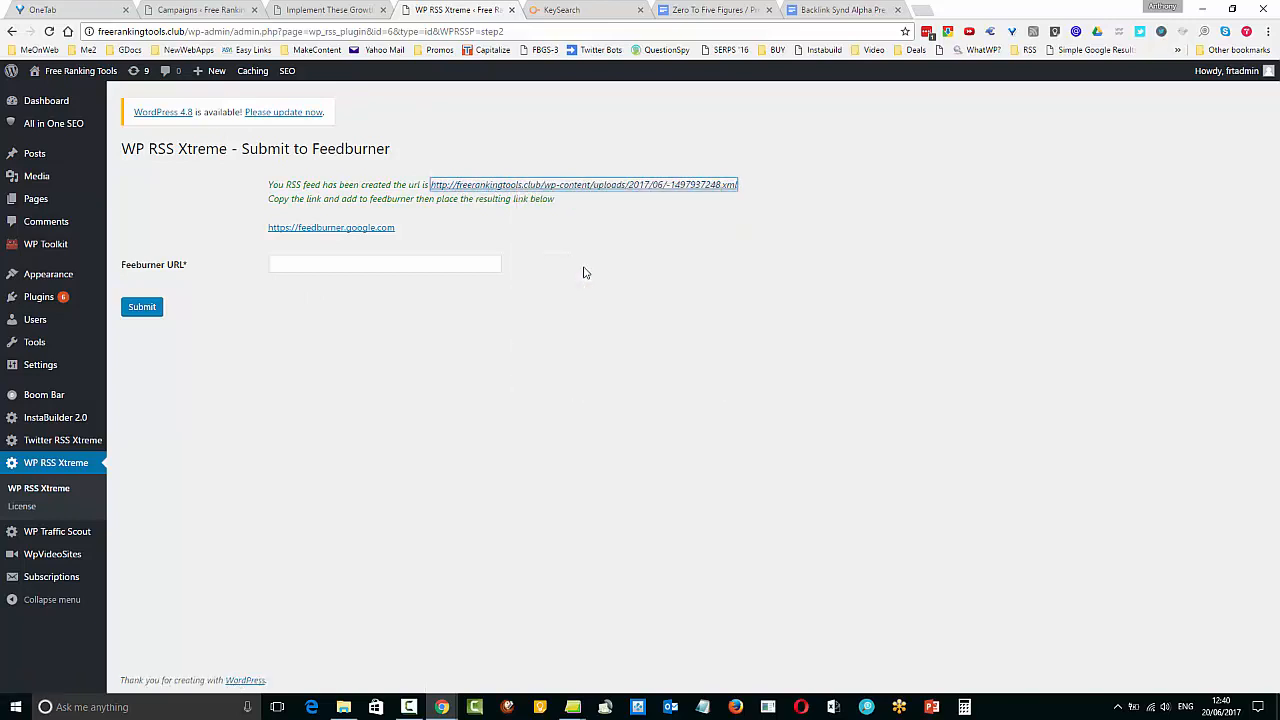
right_click(506, 189)
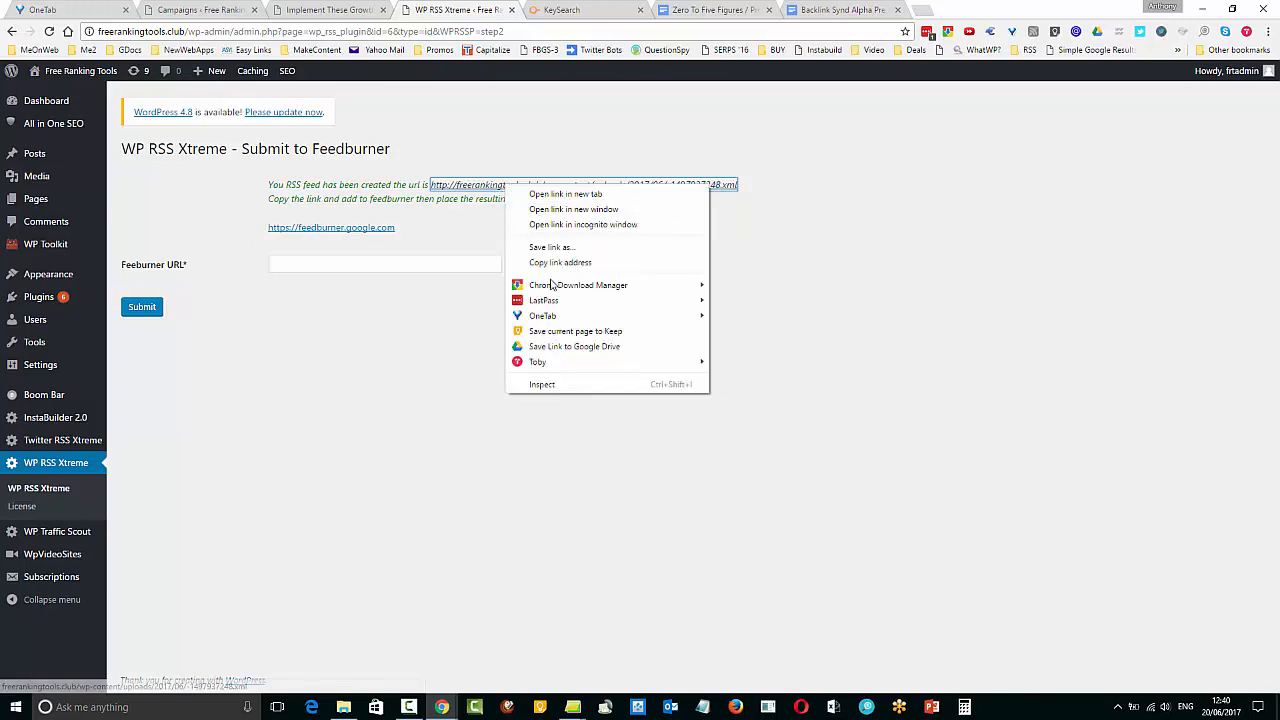
left_click(552, 263)
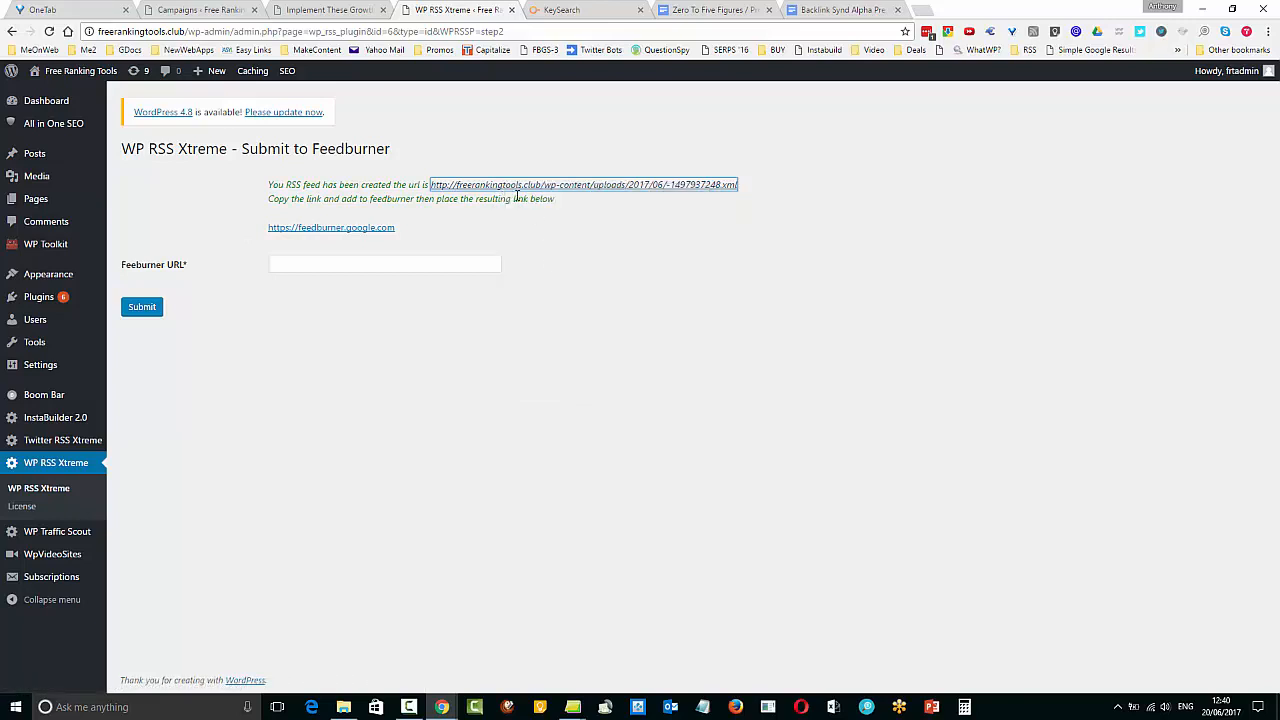
left_click(361, 231)
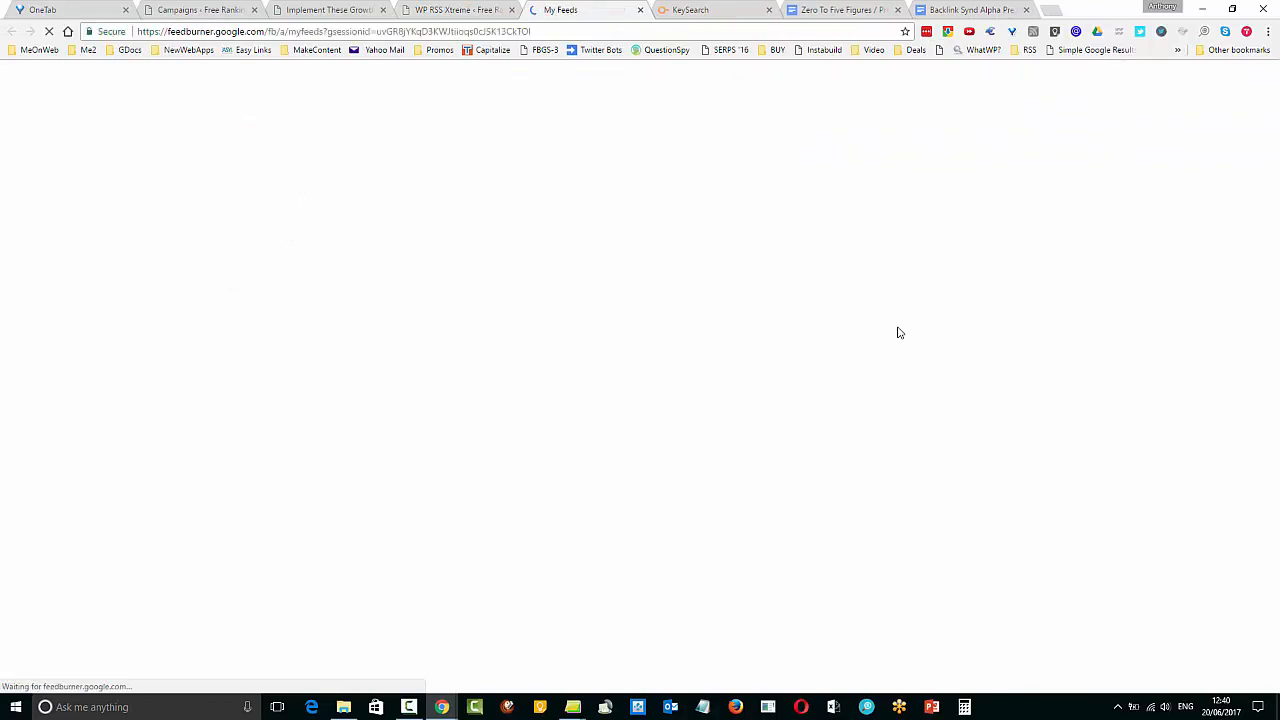
Try to burn the copied XML feed URL in FeedBurner, resubmit it once, and go back to My Feeds
scroll(737, 537, "down", 20)
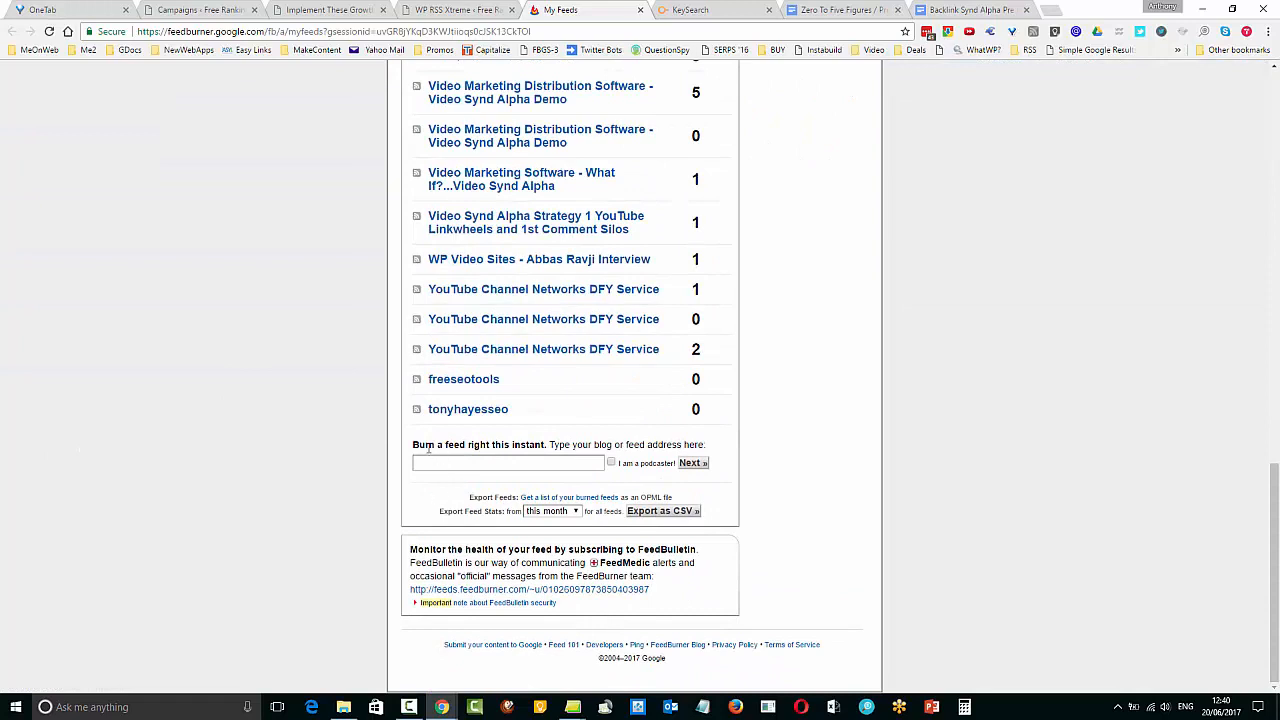
left_click(458, 463)
right_click(458, 463)
left_click(534, 323)
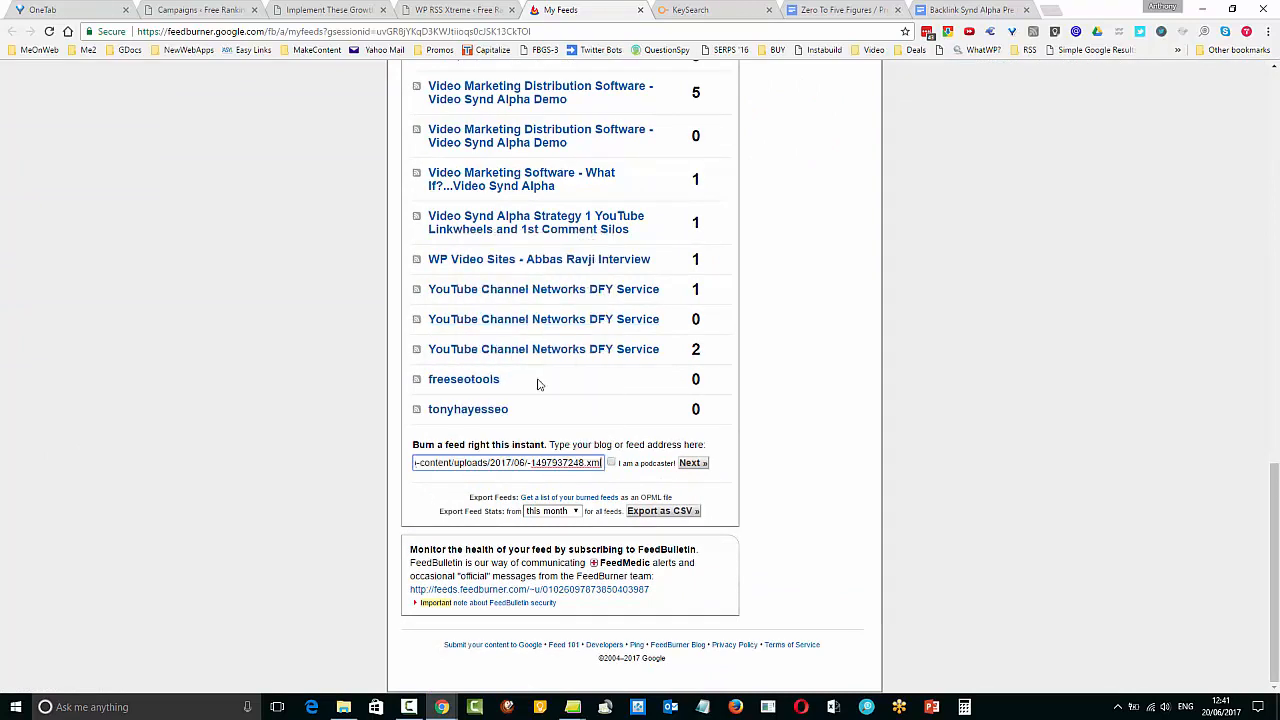
left_click(693, 463)
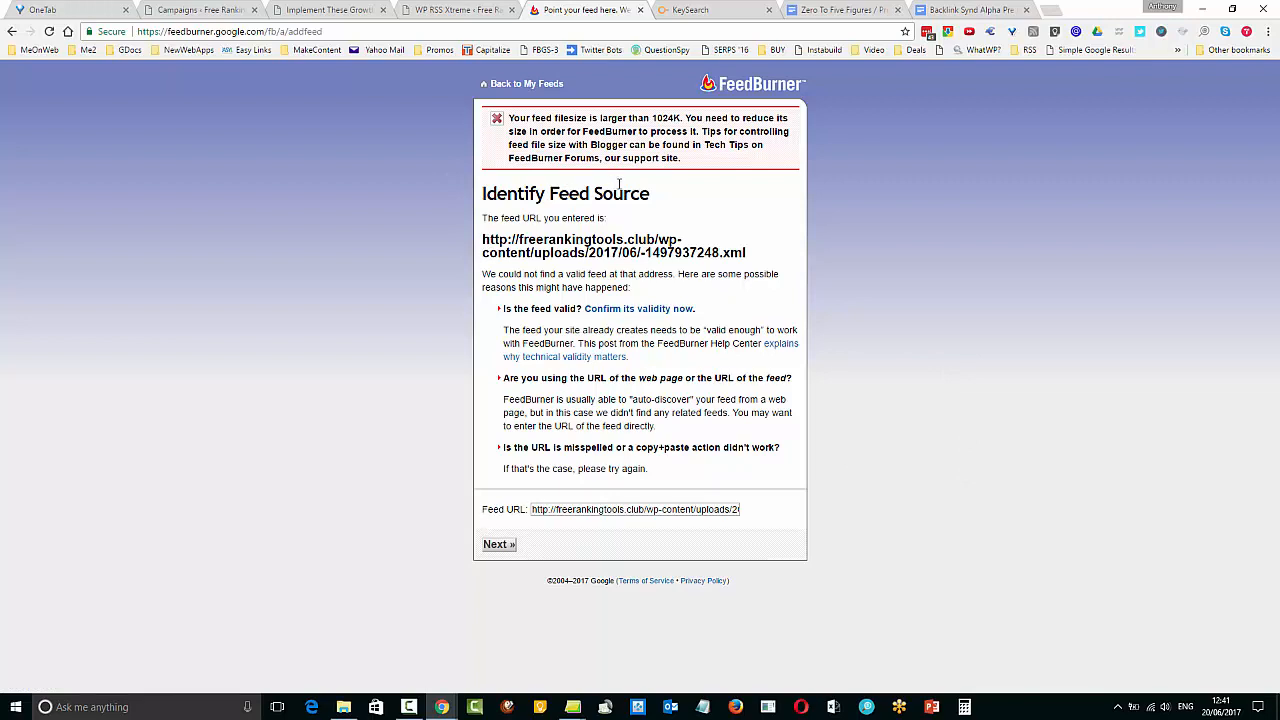
left_click(494, 547)
left_click(12, 31)
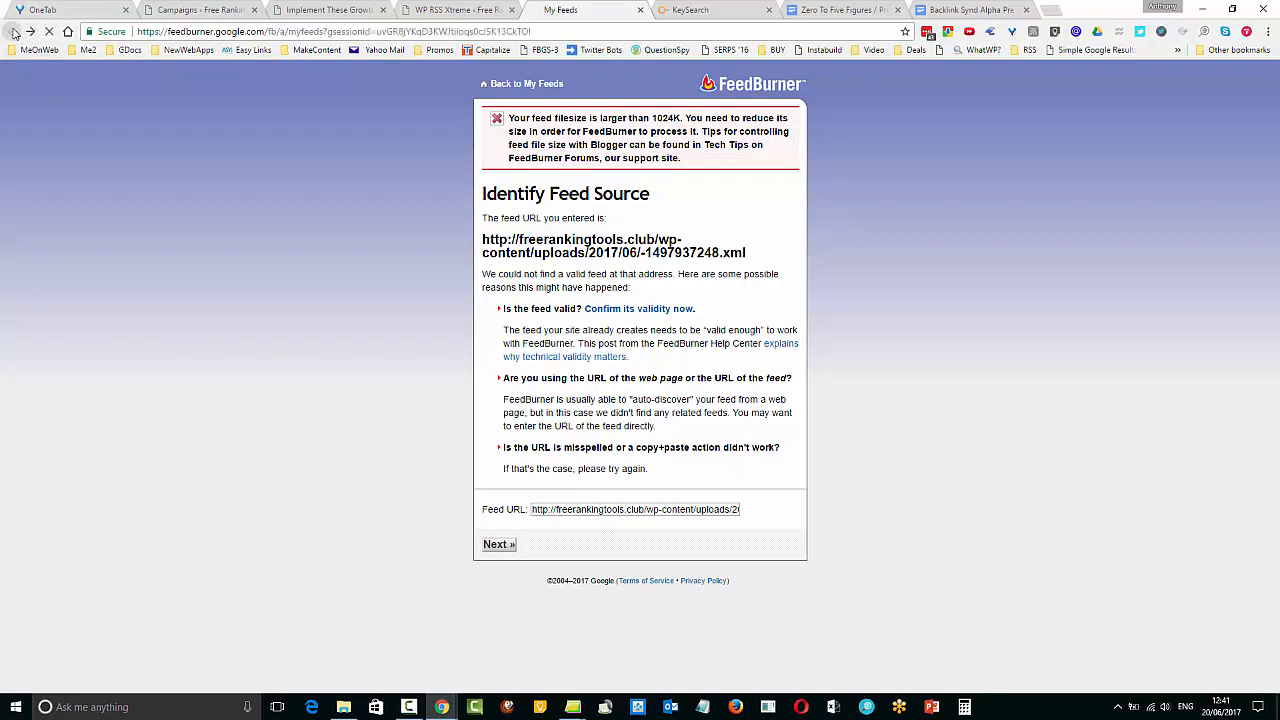
Look through the My Feeds list, open the Marketing Tutorials feed's dashboard in a new tab, and view its public feed
scroll(763, 257, "up", 15)
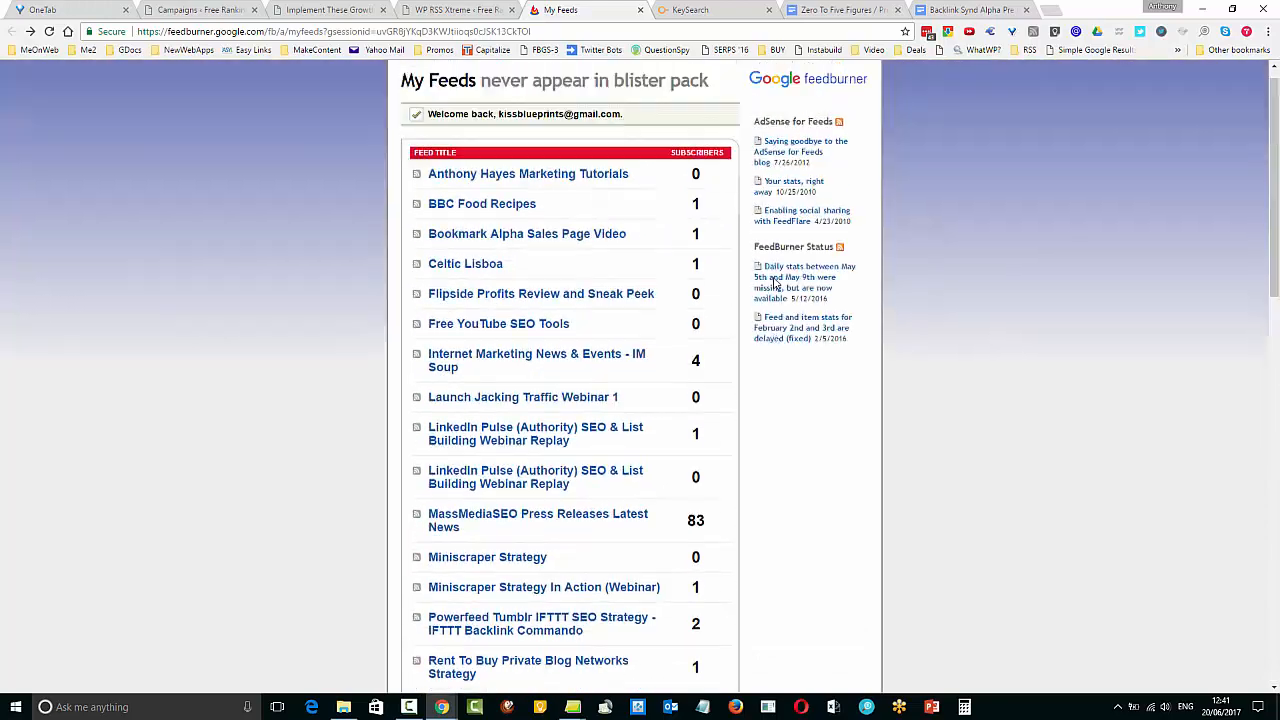
scroll(768, 284, "down", 1)
scroll(752, 285, "down", 2)
scroll(757, 275, "up", 5)
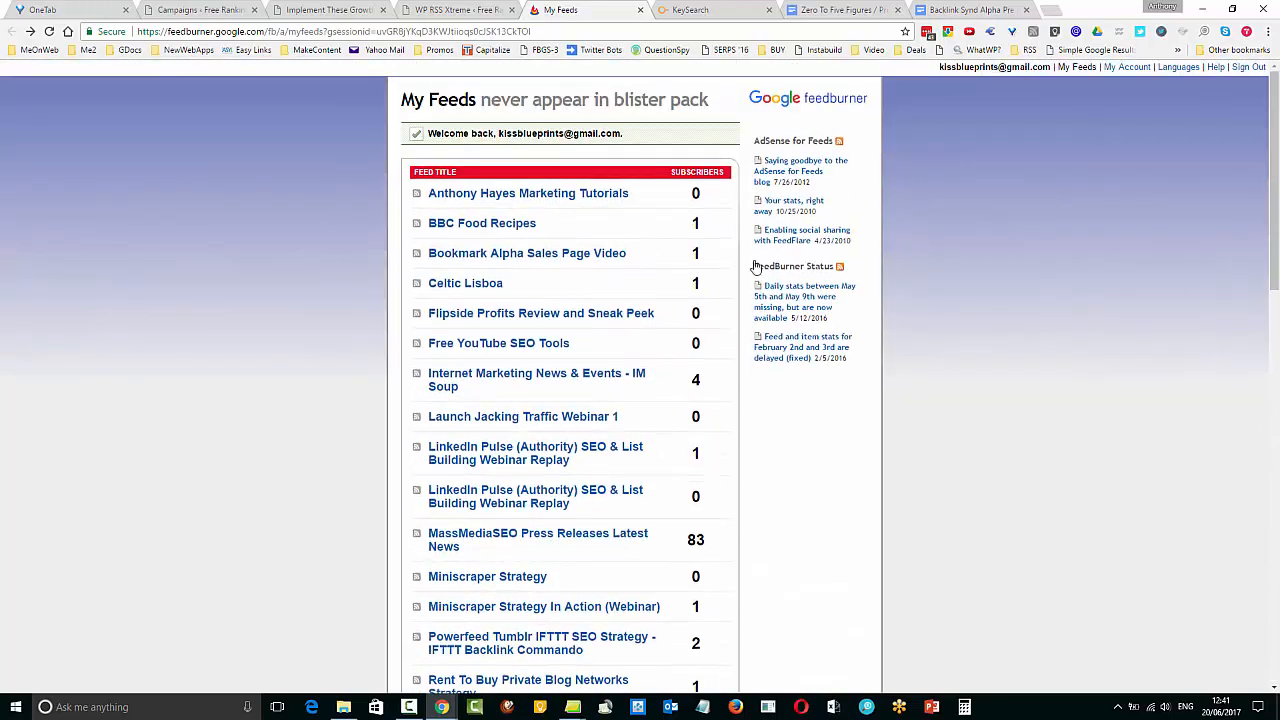
right_click(504, 192)
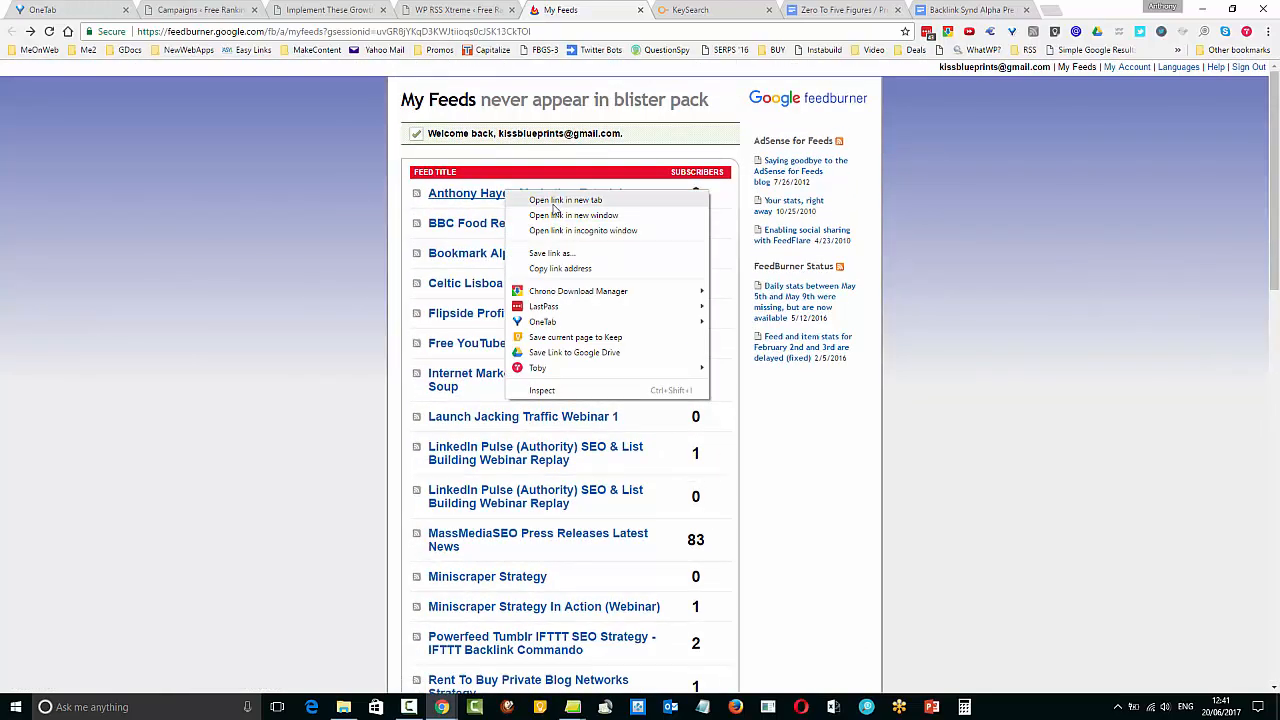
left_click(540, 198)
left_click(662, 10)
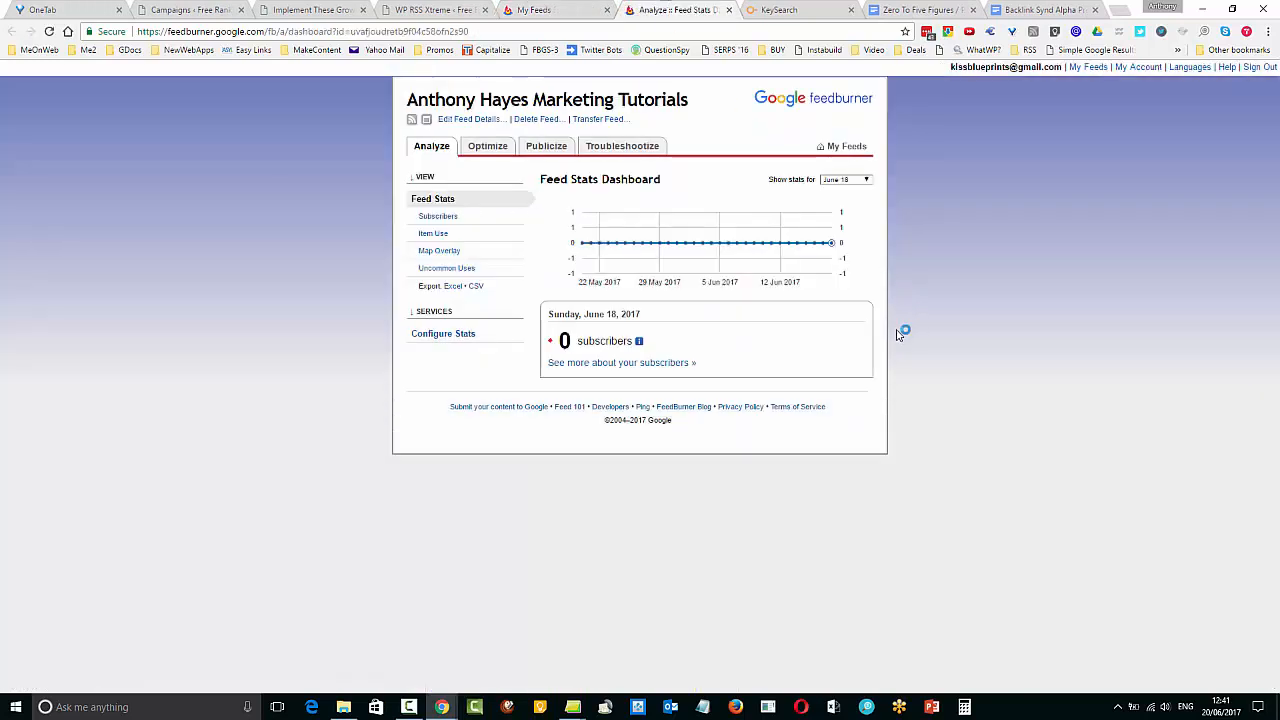
left_click(412, 120)
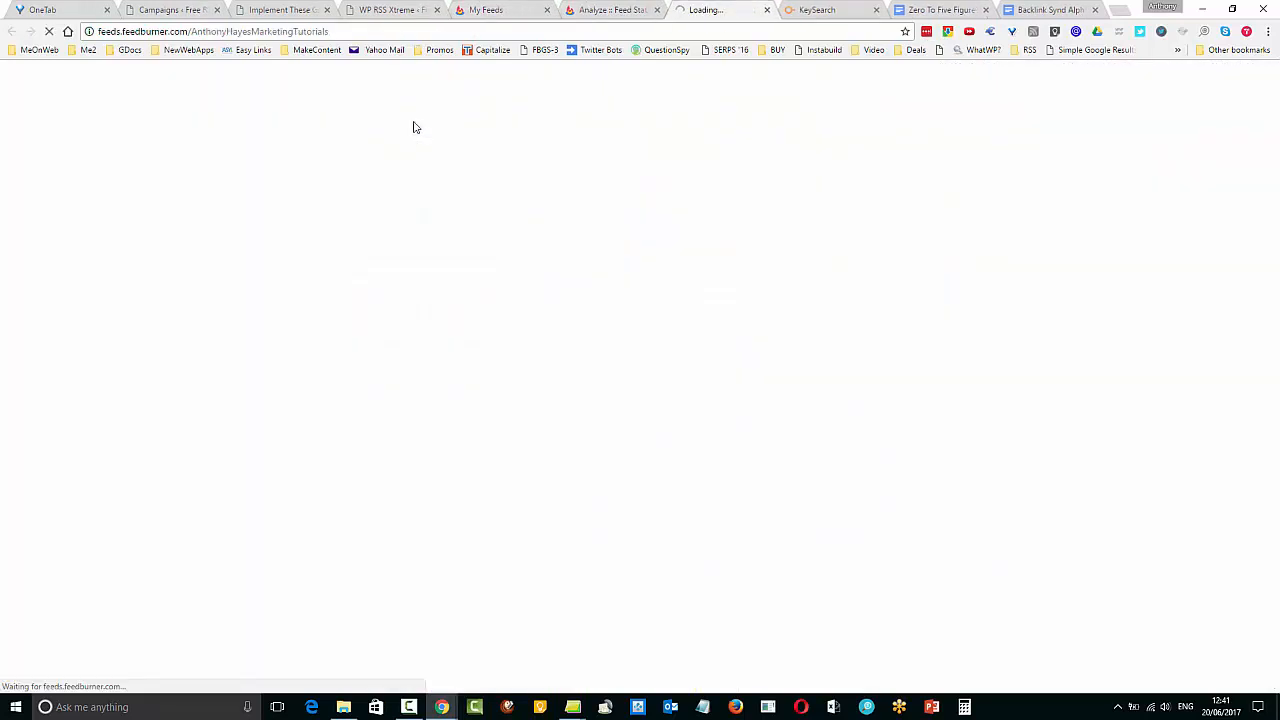